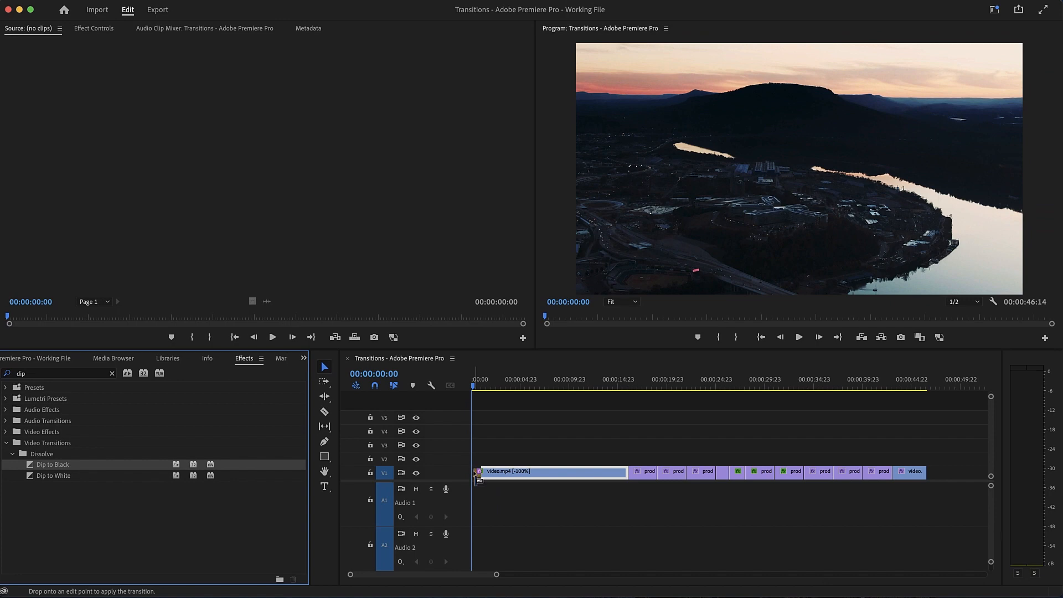
# Step: Add a Dip to Black transition at the start of the opening V1 clip and lengthen it to about 1.8 seconds
pyautogui.moveTo(476, 474); pyautogui.dragTo(477, 475)
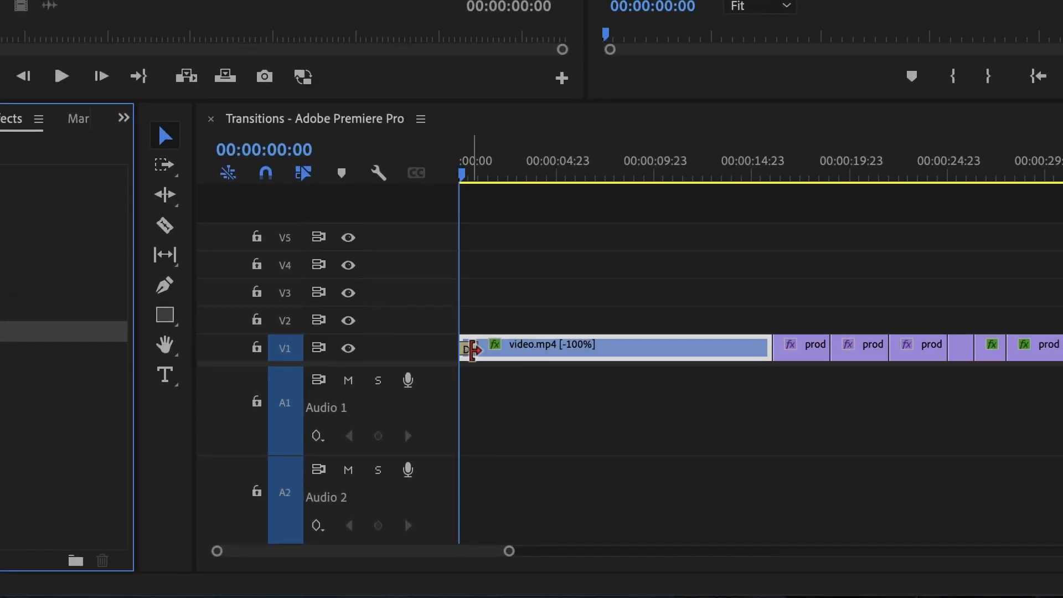
pyautogui.moveTo(510, 552); pyautogui.dragTo(406, 557)
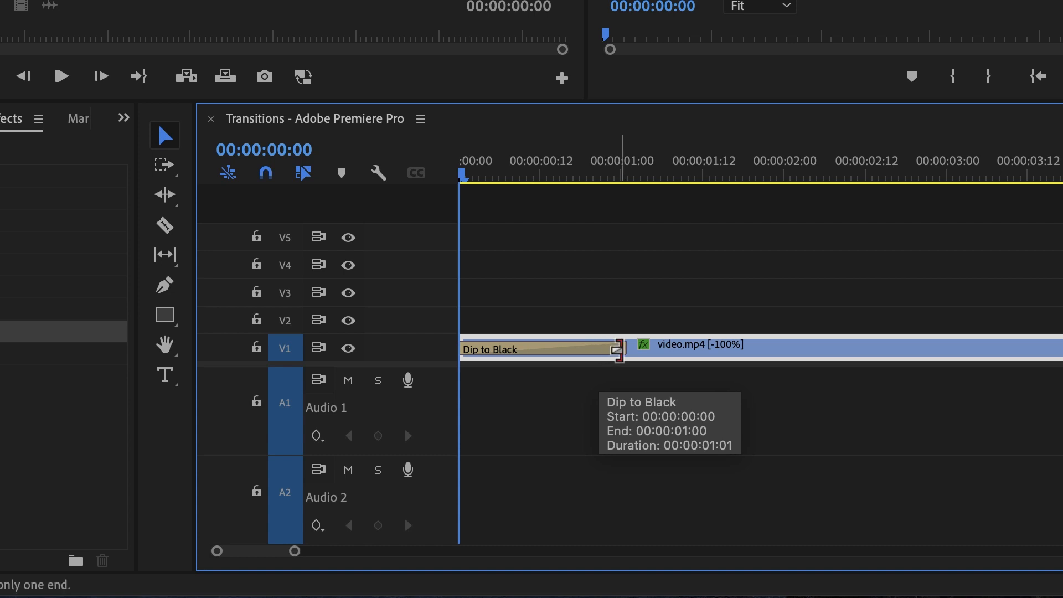
pyautogui.moveTo(615, 350); pyautogui.dragTo(748, 351)
pyautogui.moveTo(302, 552); pyautogui.dragTo(507, 574)
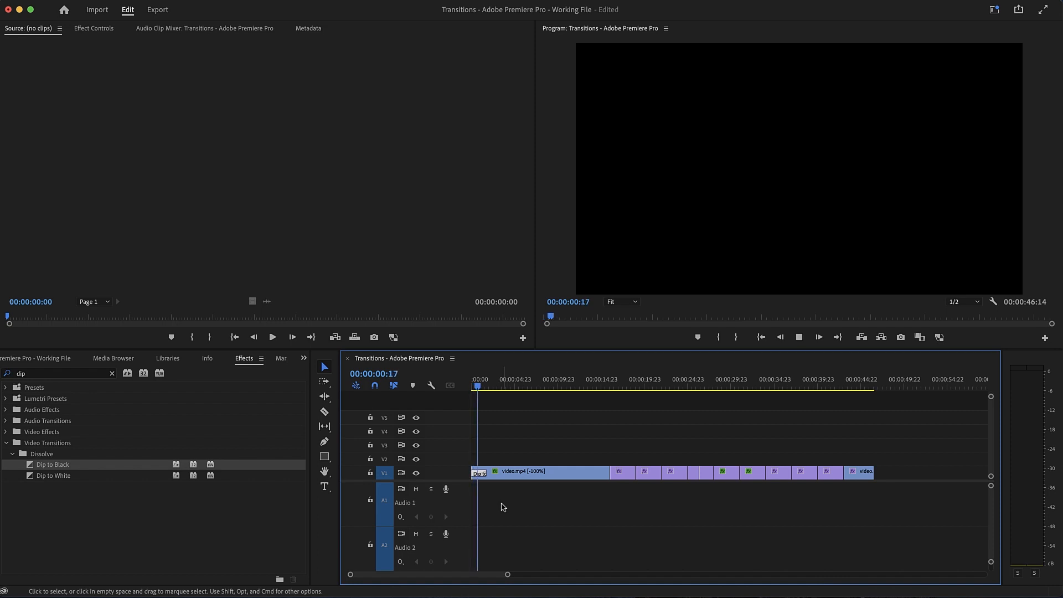
pyautogui.press('space')
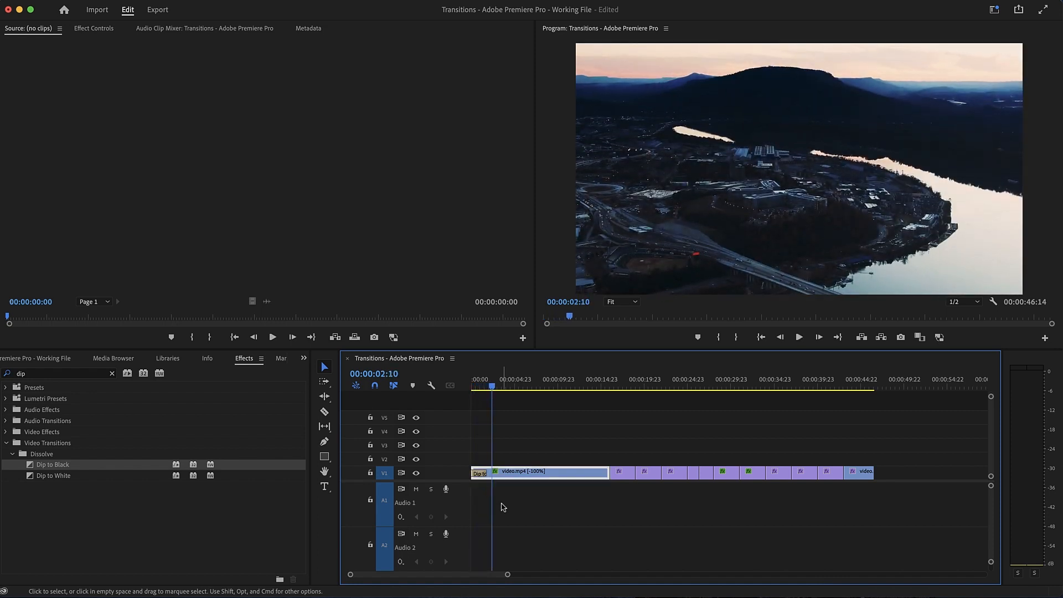
# Step: Add a Dip to Black transition at the end of the last V1 clip and lengthen it to about 1.4 seconds
pyautogui.click(43, 468)
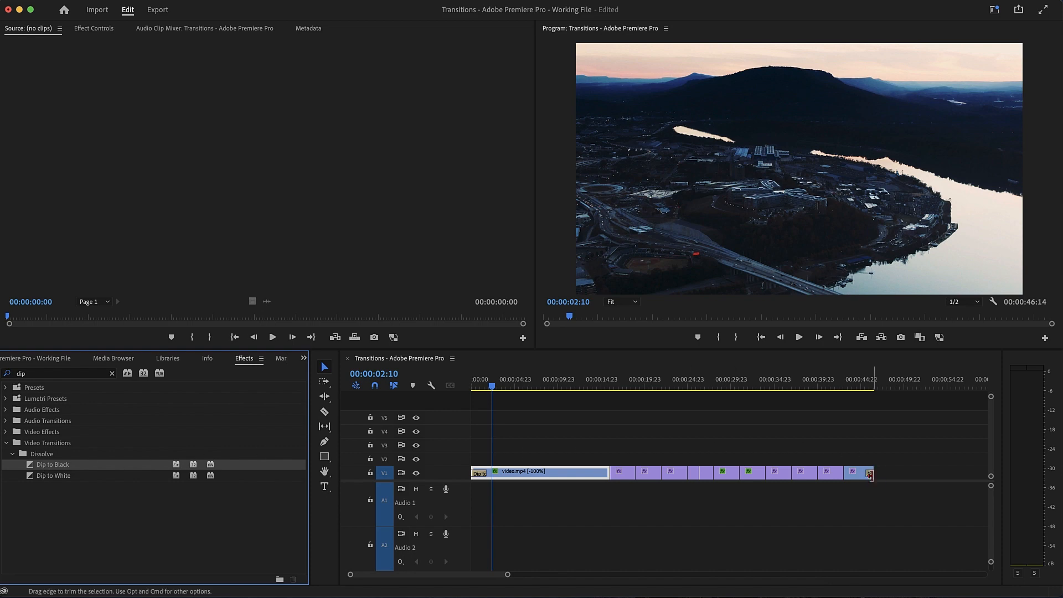
pyautogui.click(870, 387)
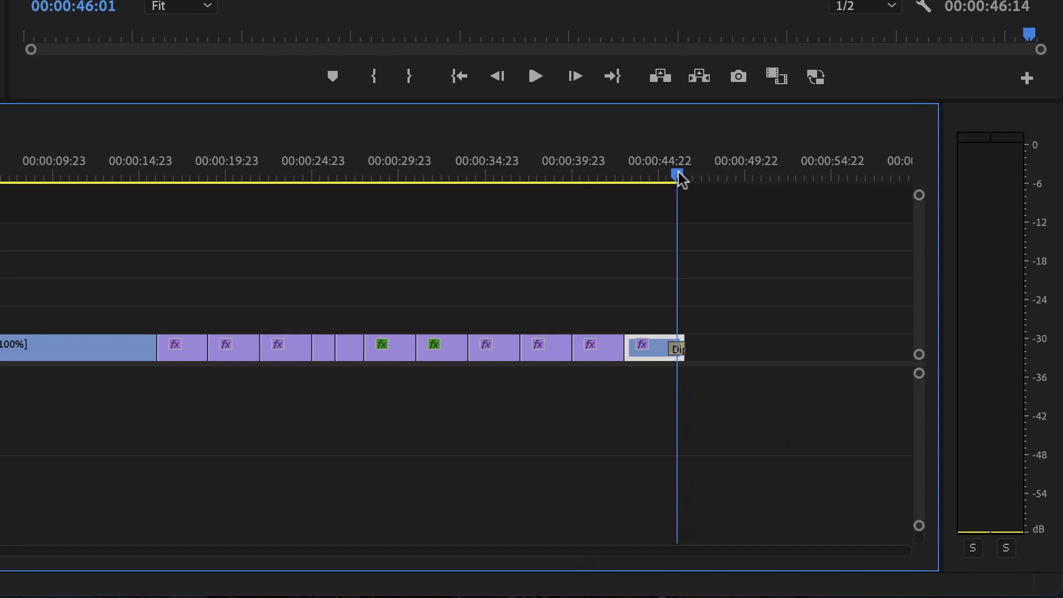
pyautogui.press('=')
pyautogui.press('=')
pyautogui.press('=')
pyautogui.press('=')
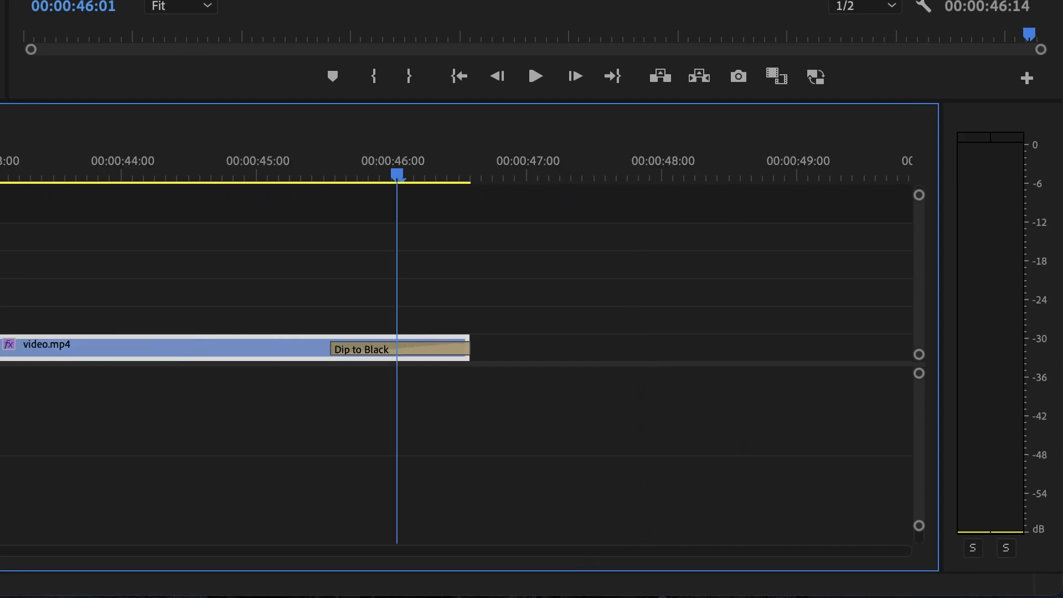
pyautogui.press('-')
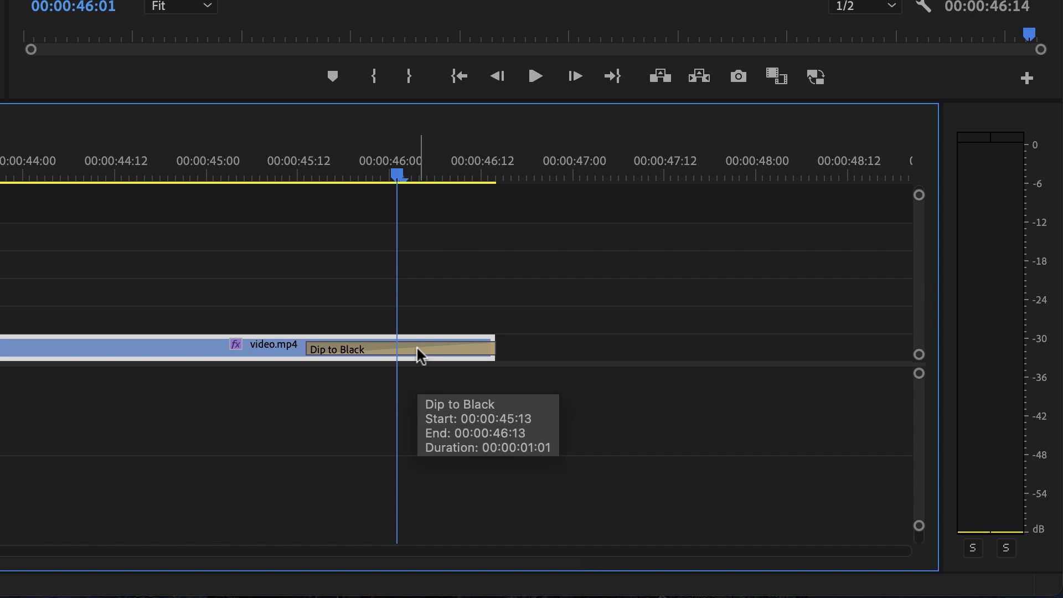
pyautogui.moveTo(313, 351); pyautogui.dragTo(252, 351)
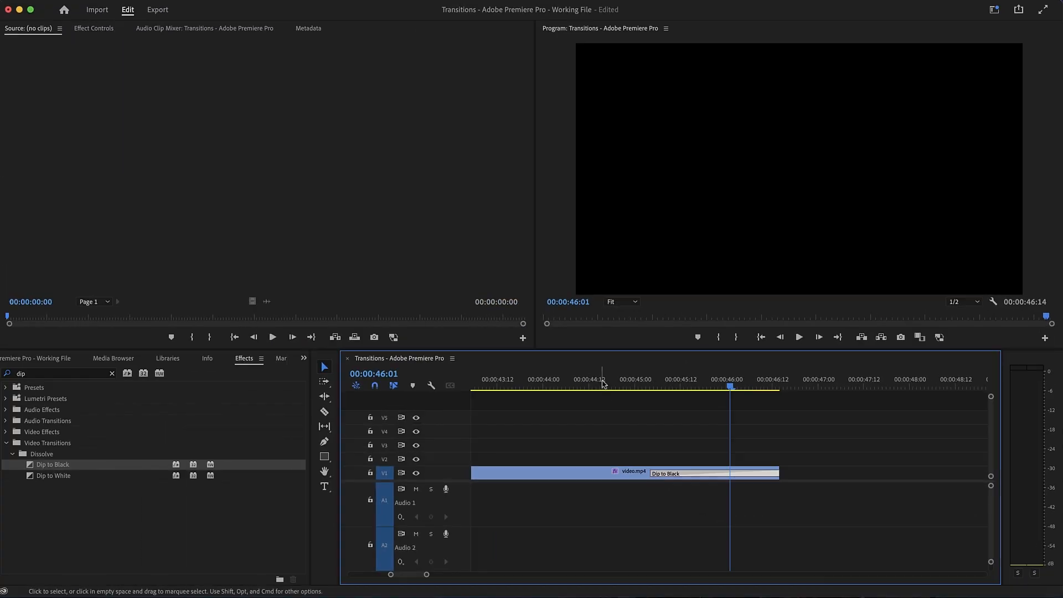
# Step: Play back the closing fade at the sequence's end and the opening fade at its start
pyautogui.click(603, 384)
pyautogui.press('space')
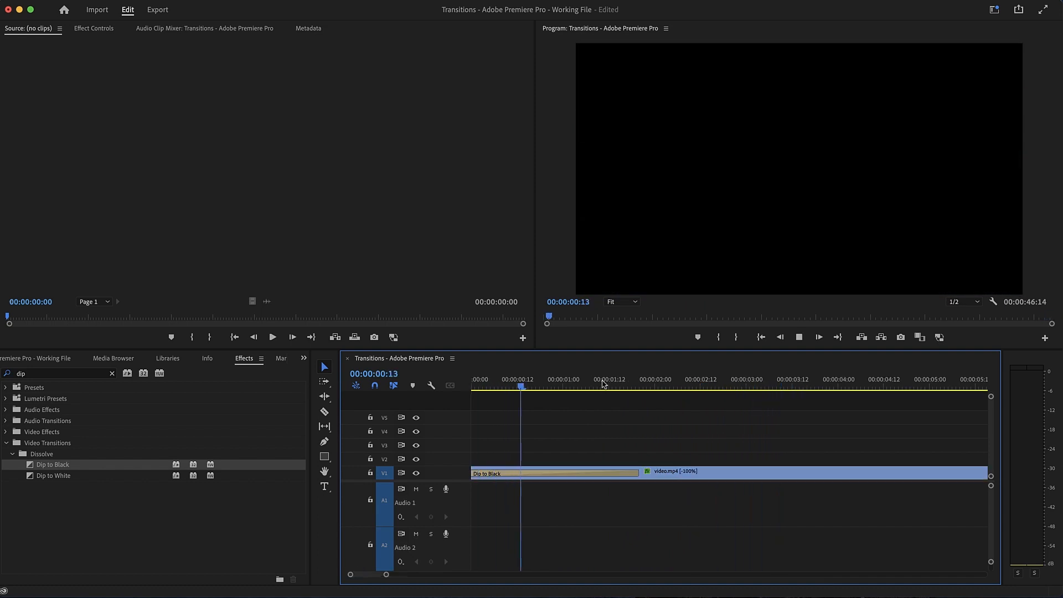
pyautogui.press('space')
pyautogui.moveTo(386, 576); pyautogui.dragTo(555, 574)
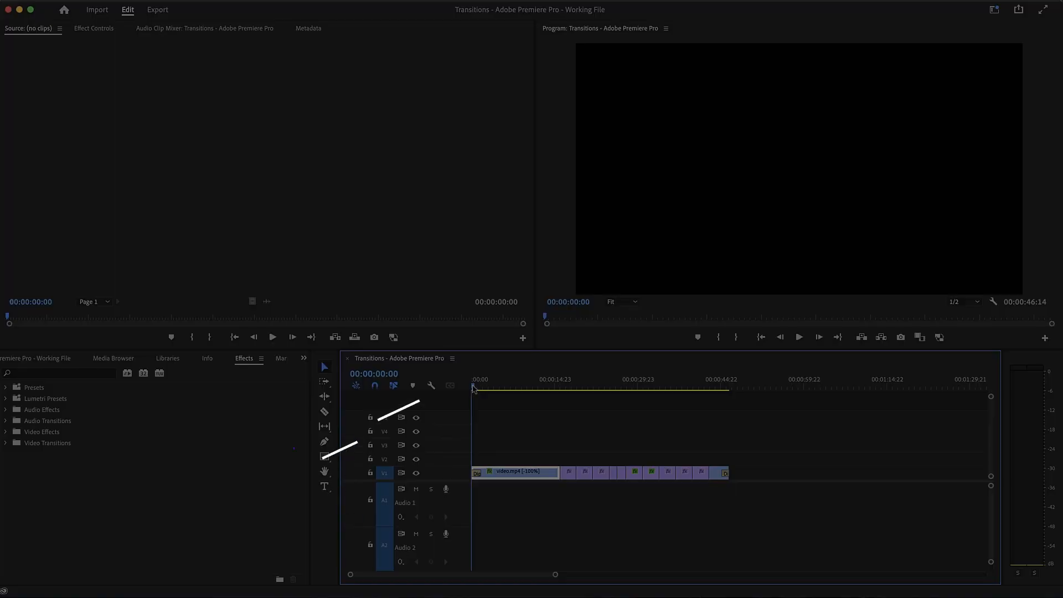
# Step: Find the Dip to White transition and apply it to the cut between the production ID_5195175 and ID_5192797 clips
pyautogui.moveTo(476, 396); pyautogui.dragTo(626, 398)
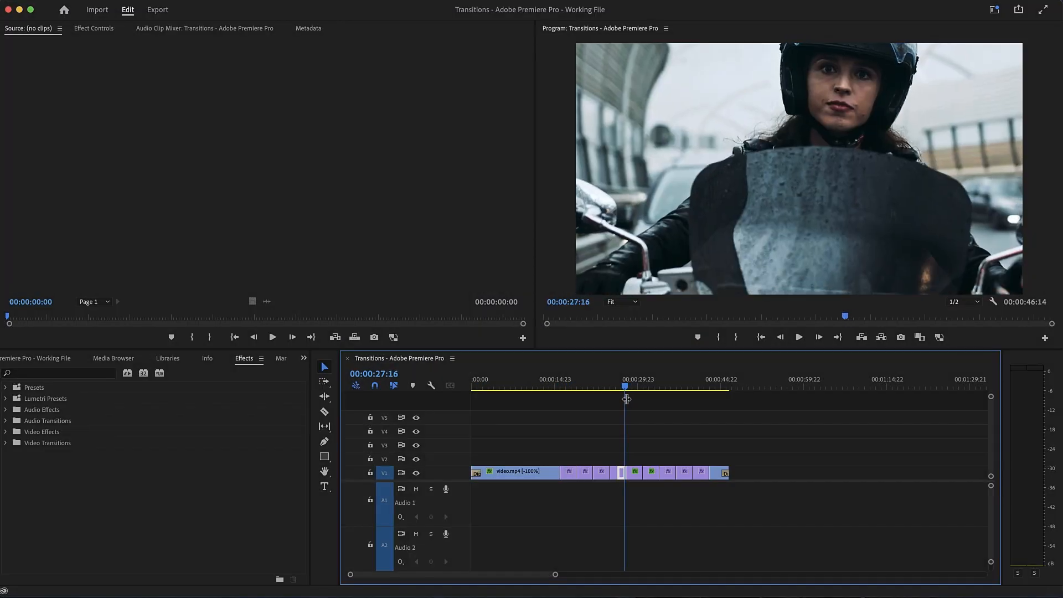
pyautogui.moveTo(555, 575); pyautogui.dragTo(474, 575)
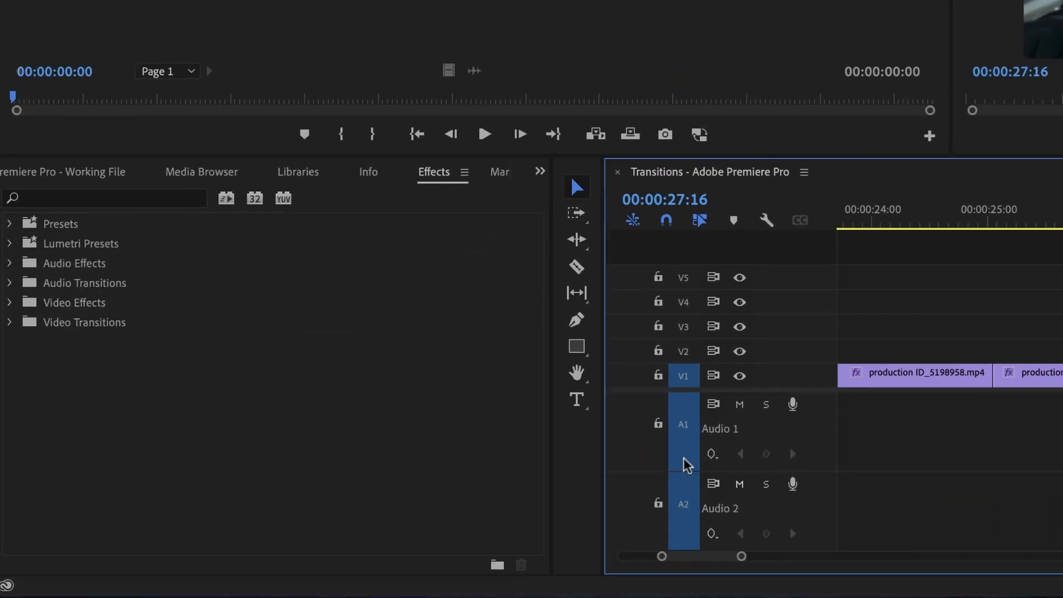
pyautogui.click(80, 198)
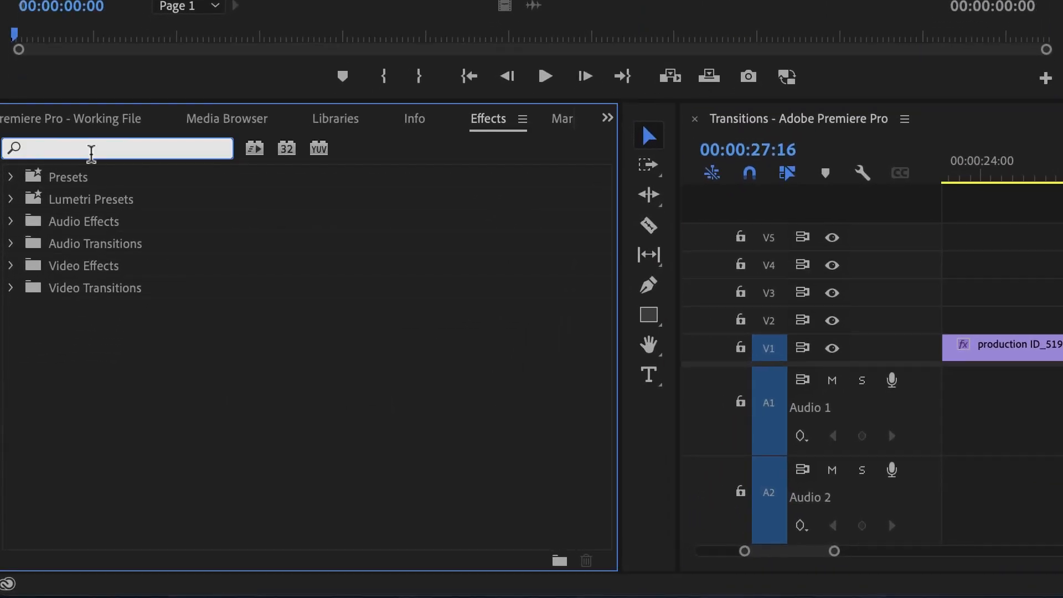
pyautogui.write('dip')
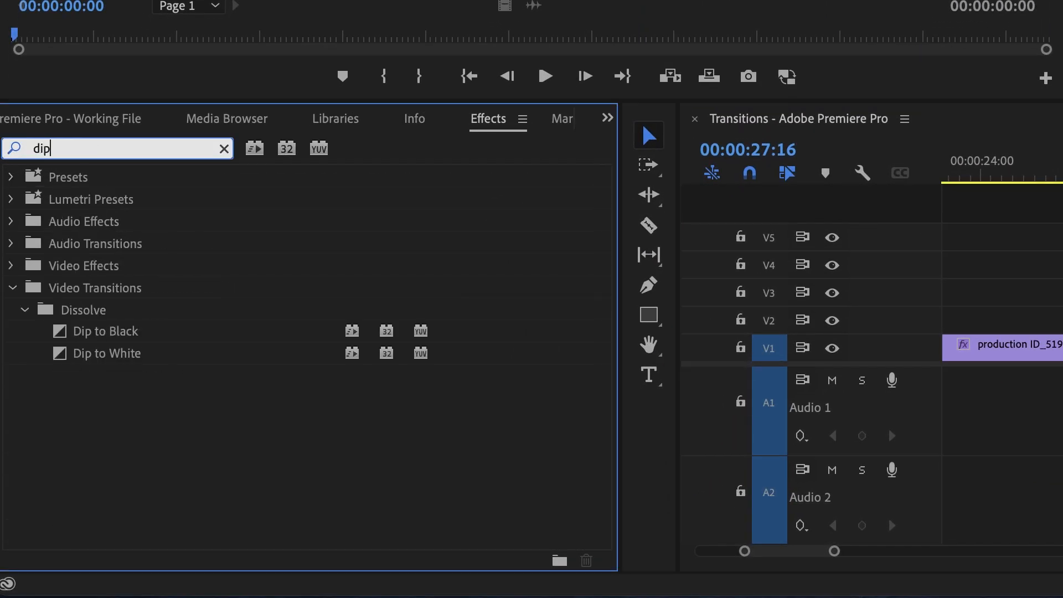
pyautogui.click(99, 361)
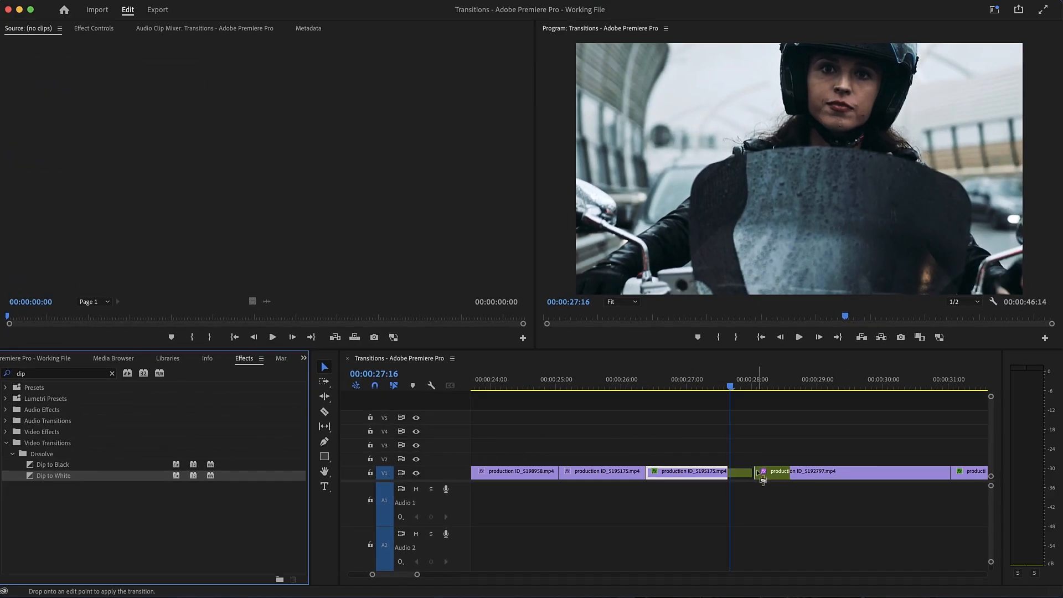
pyautogui.moveTo(763, 479); pyautogui.dragTo(758, 476)
# Step: Play back the Dip to White between ID_5195175 and ID_5192797, and scrub to its midpoint
pyautogui.click(701, 387)
pyautogui.press('space')
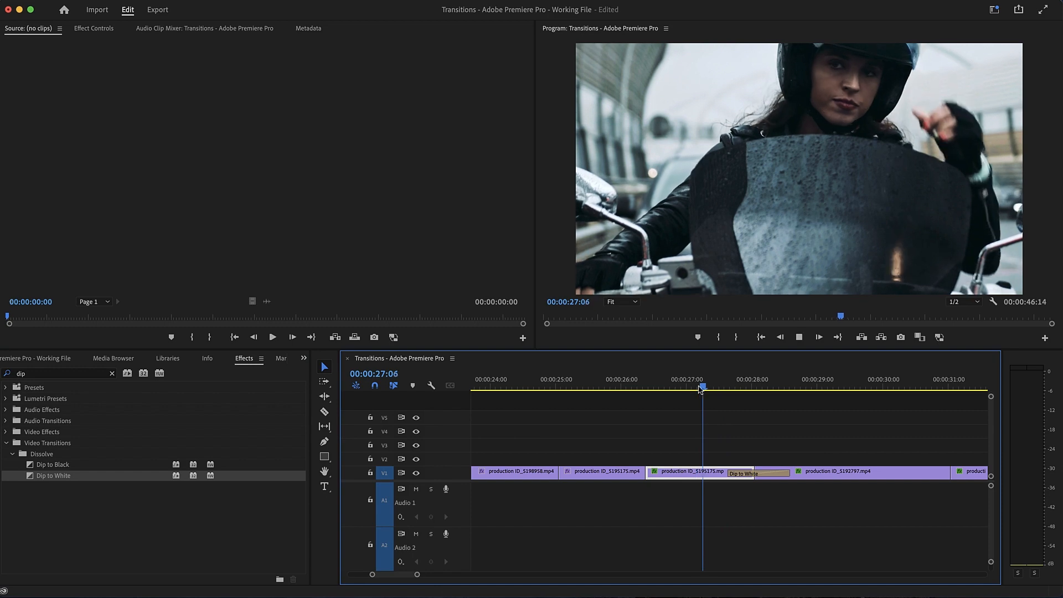
pyautogui.press('space')
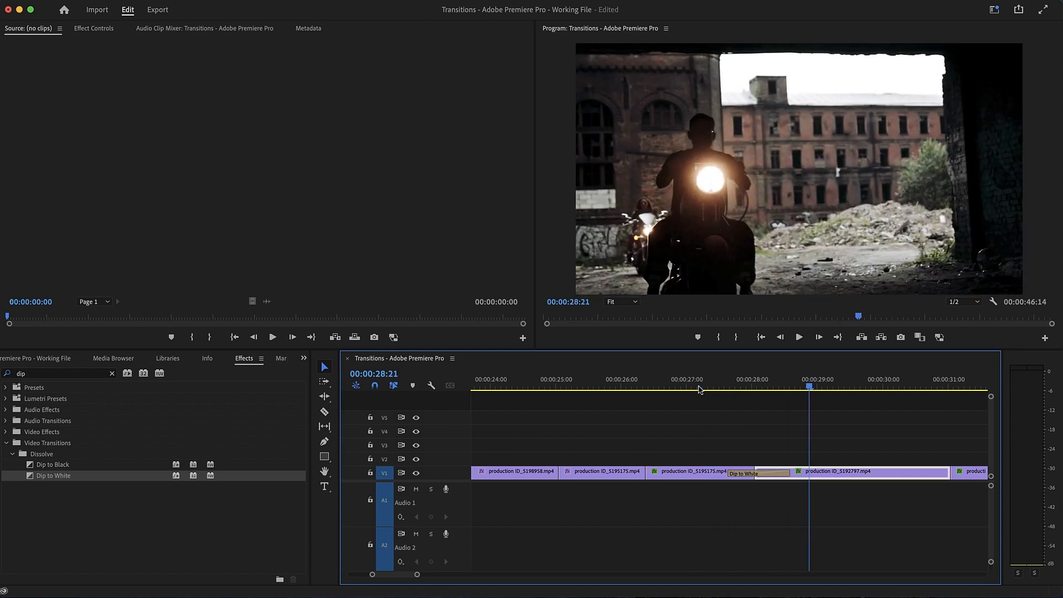
pyautogui.moveTo(698, 389); pyautogui.dragTo(747, 388)
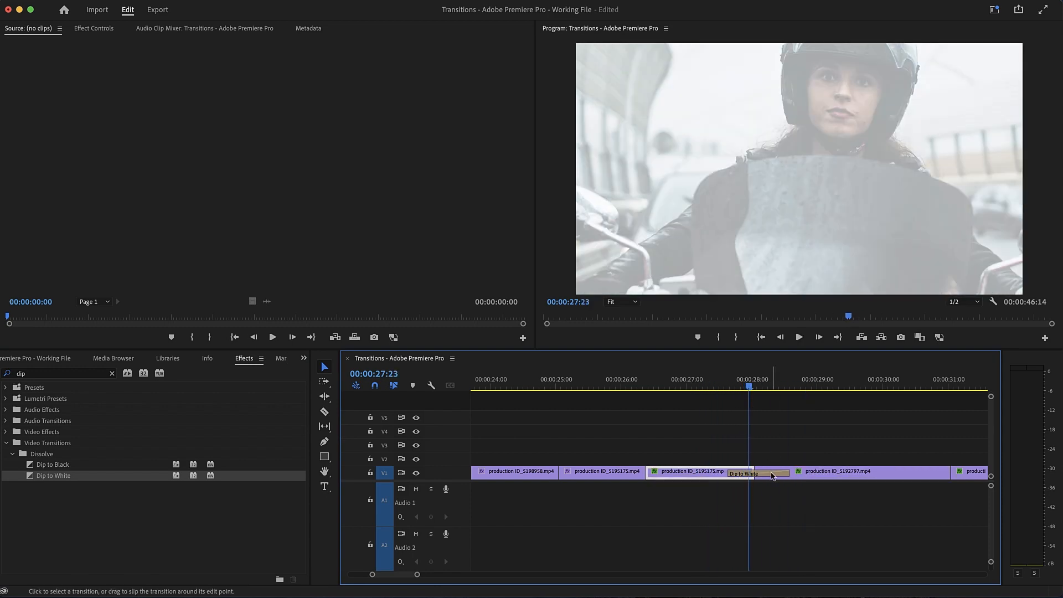
# Step: Shorten the Dip to White between ID_5195175 and ID_5192797 to about 15 frames and play it back
pyautogui.click(772, 475)
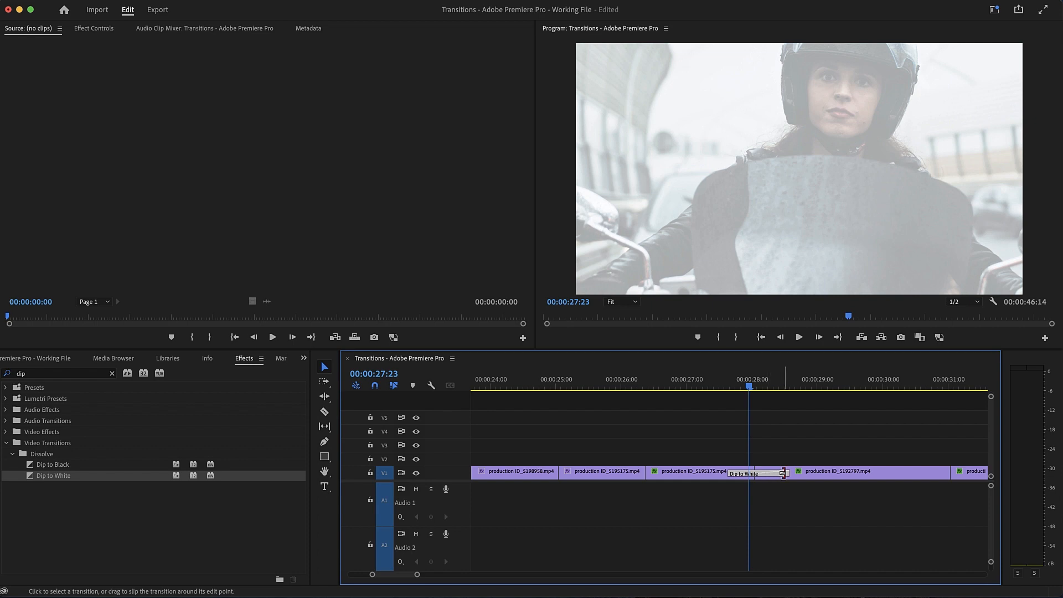
pyautogui.moveTo(782, 473); pyautogui.dragTo(775, 474)
pyautogui.click(728, 385)
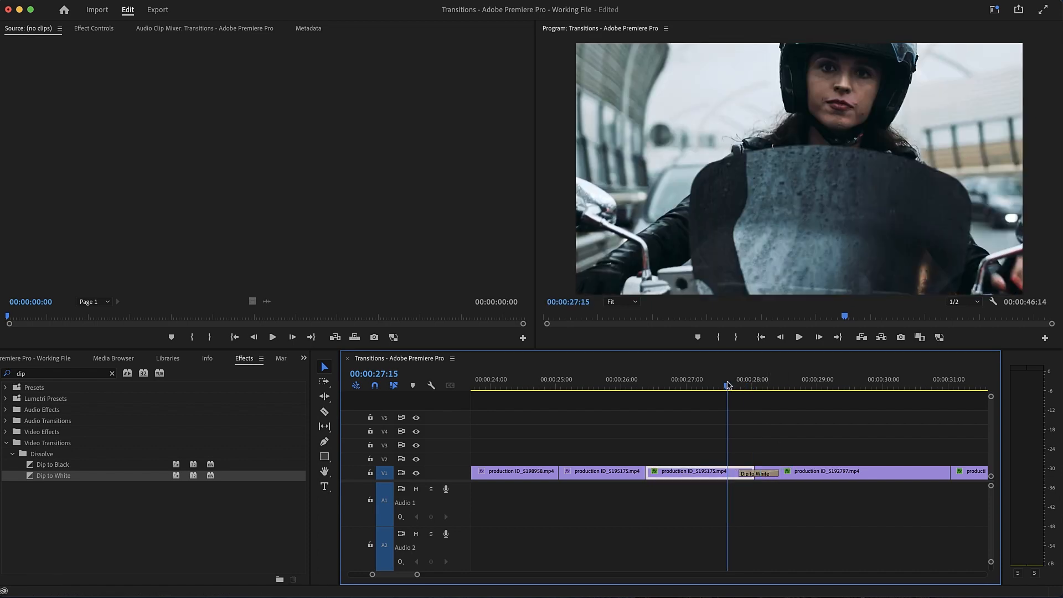
pyautogui.press('space')
pyautogui.press('space')
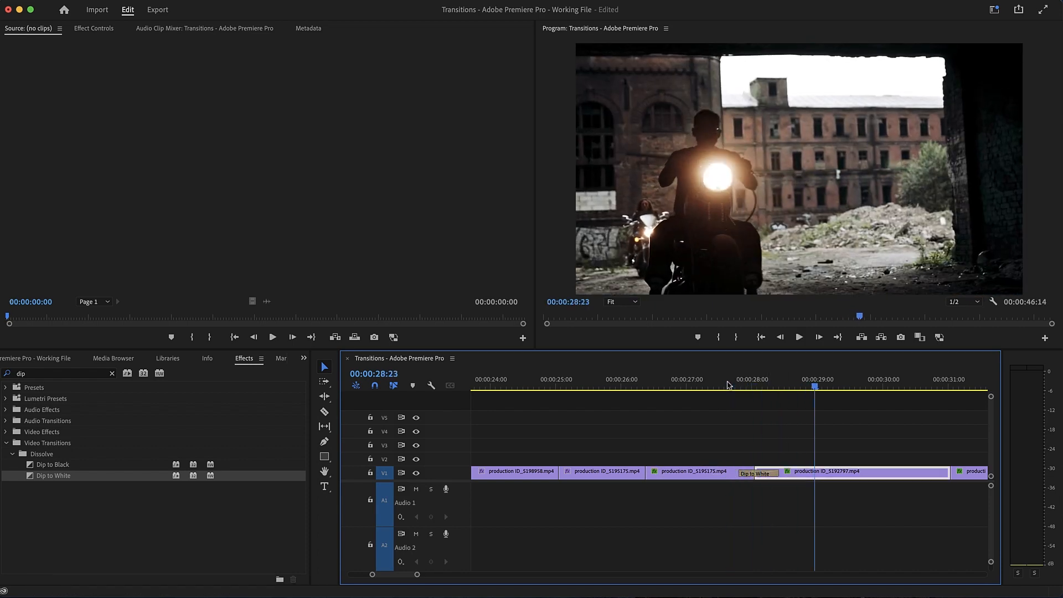
# Step: Add a Dip to White on the cut between production ID_5198946 and the final video.mp4 clip, and shorten it to about 15 frames
pyautogui.moveTo(417, 574); pyautogui.dragTo(469, 578)
pyautogui.moveTo(880, 386); pyautogui.dragTo(868, 395)
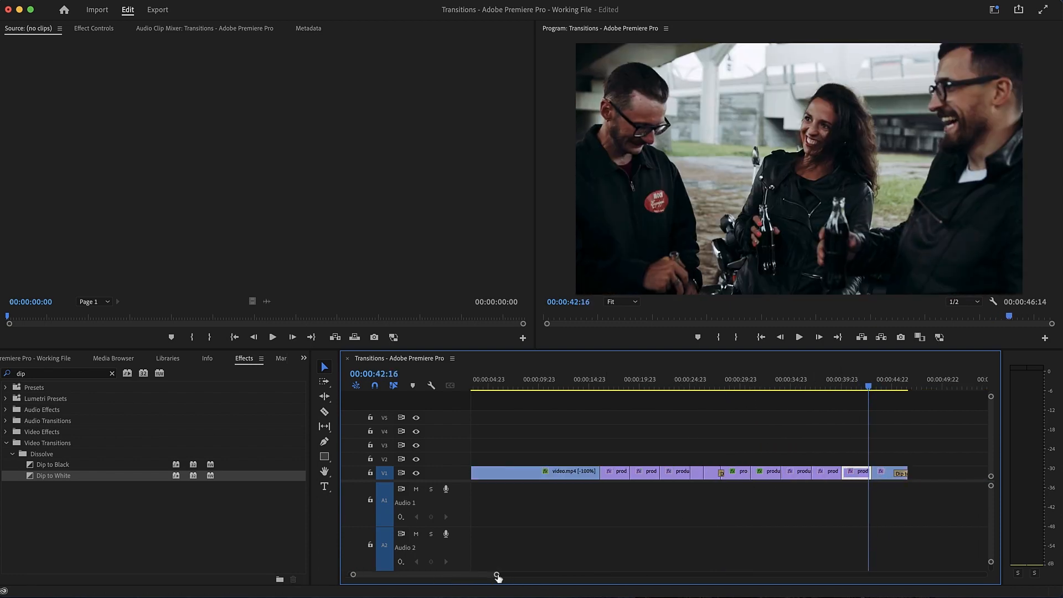
pyautogui.moveTo(498, 577); pyautogui.dragTo(444, 577)
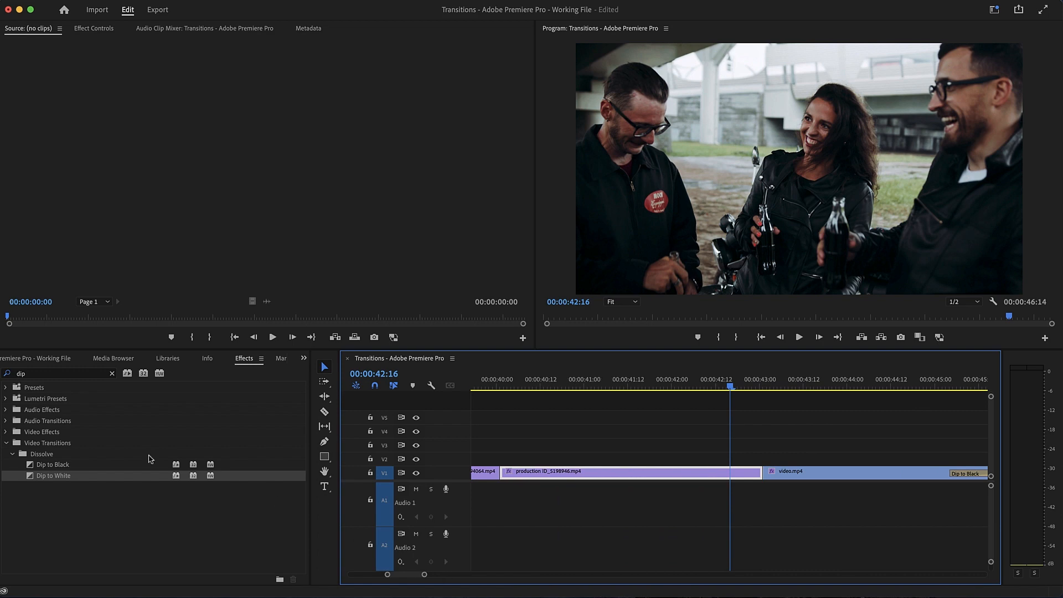
pyautogui.moveTo(61, 476); pyautogui.dragTo(421, 451)
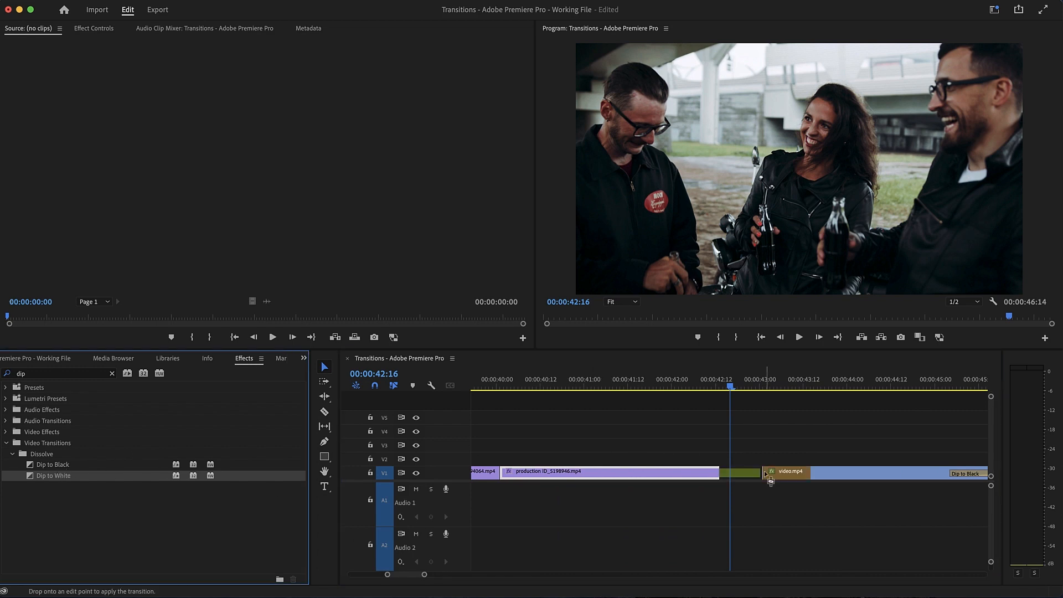
pyautogui.moveTo(765, 473); pyautogui.dragTo(791, 474)
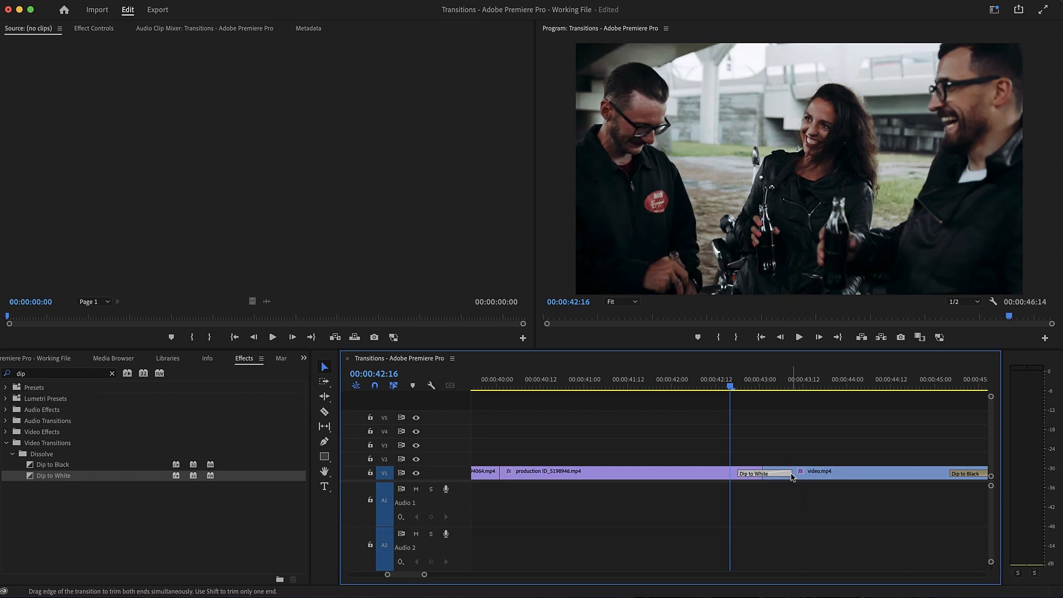
# Step: Play back the Dip to White leading into the final video.mp4 clip
pyautogui.click(696, 382)
pyautogui.press('space')
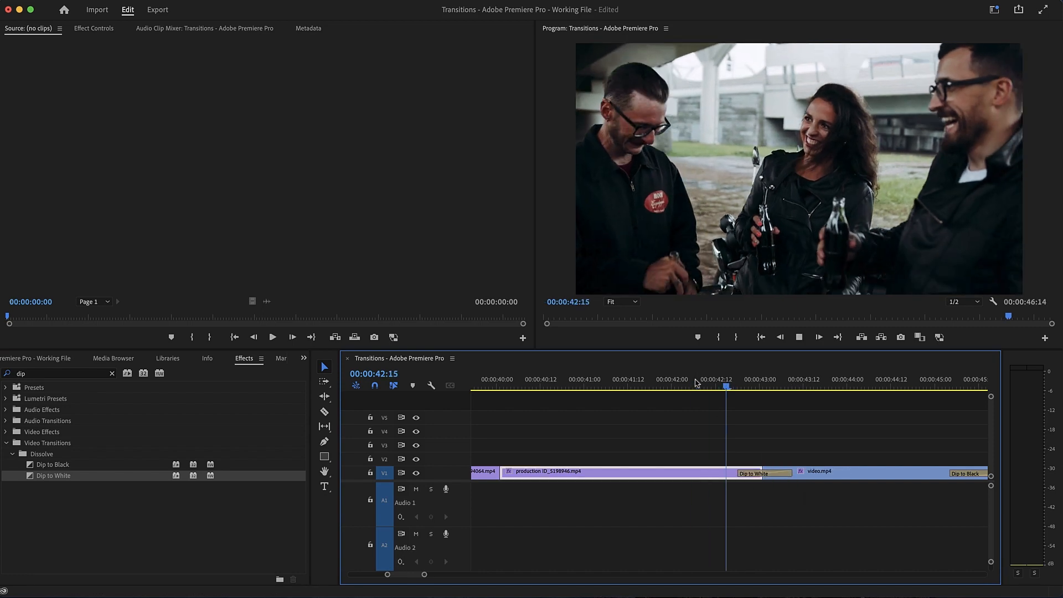
pyautogui.press('space')
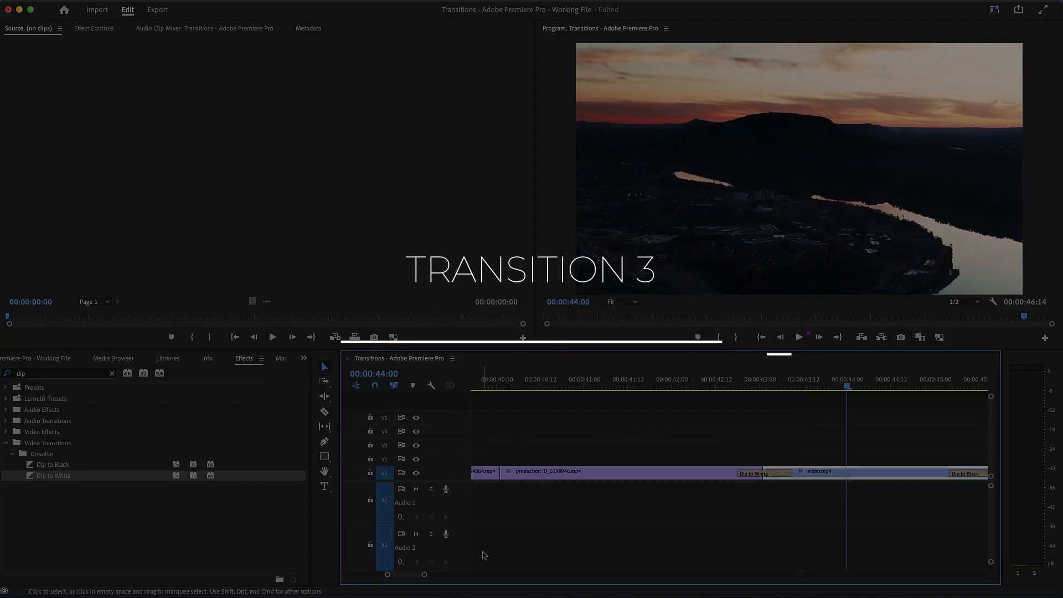
# Step: Play the sequence across the cut from the opening aerial clip into the first motorcycle clips
pyautogui.moveTo(424, 575); pyautogui.dragTo(527, 581)
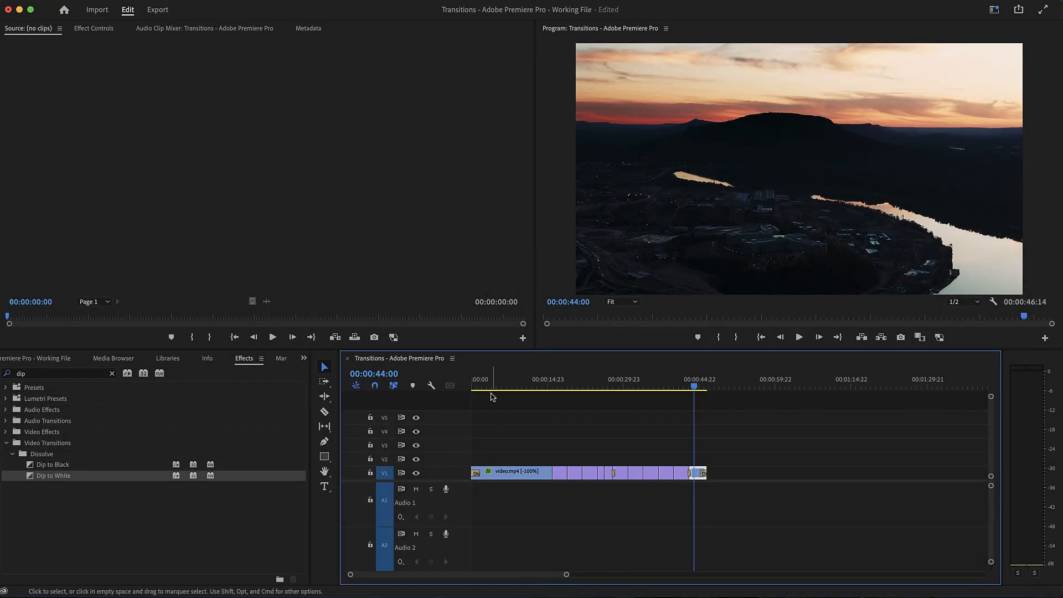
pyautogui.moveTo(487, 379); pyautogui.dragTo(444, 389)
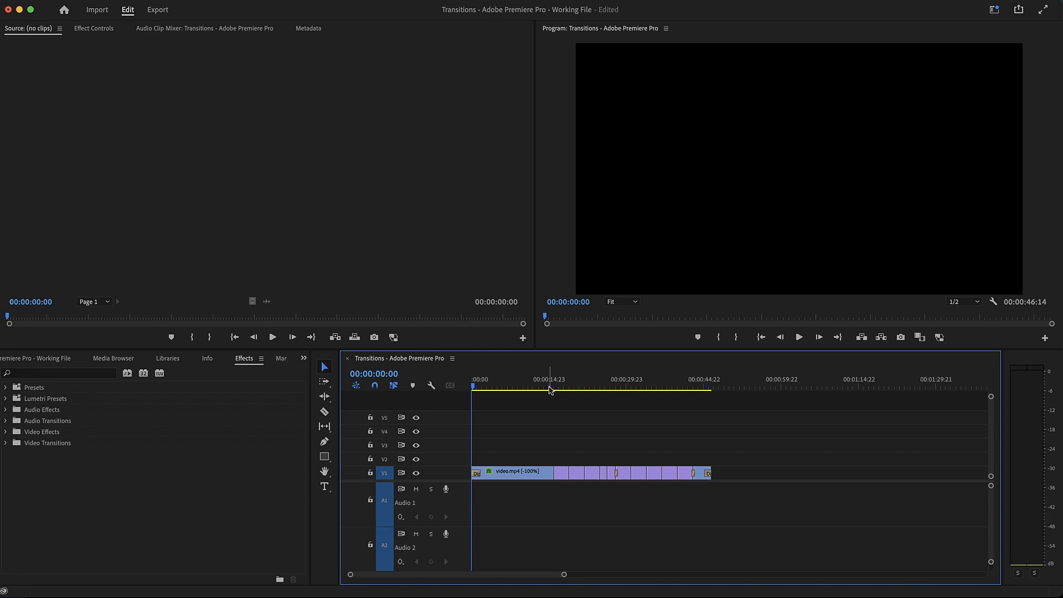
pyautogui.moveTo(550, 389); pyautogui.dragTo(551, 391)
pyautogui.press('space')
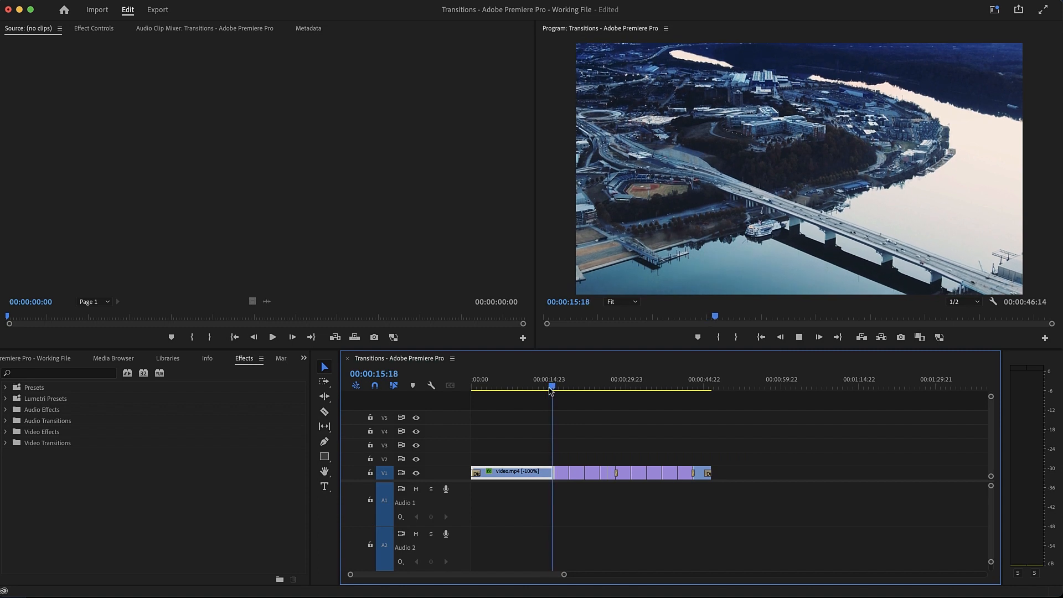
pyautogui.press('space')
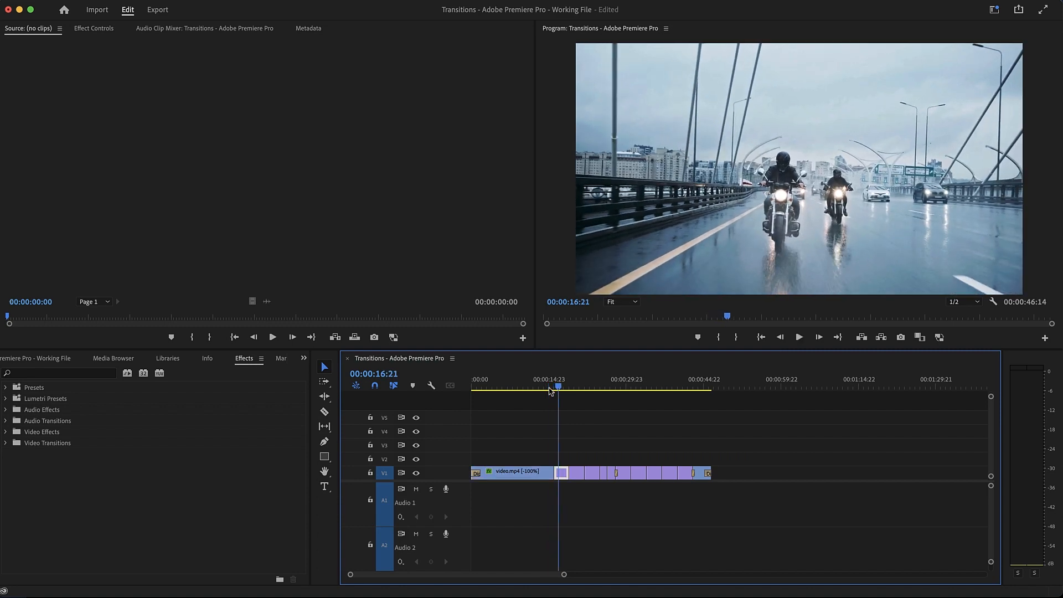
pyautogui.press('space')
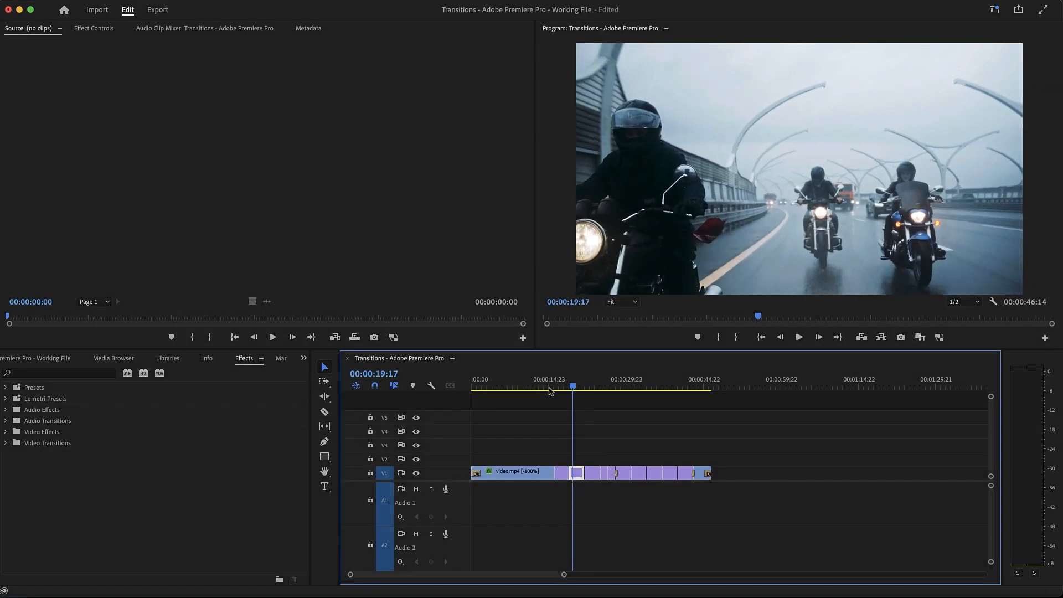
# Step: Add a Whip transition on the cut between production ID_5198949 and production ID_5195178, and play it back
pyautogui.click(64, 373)
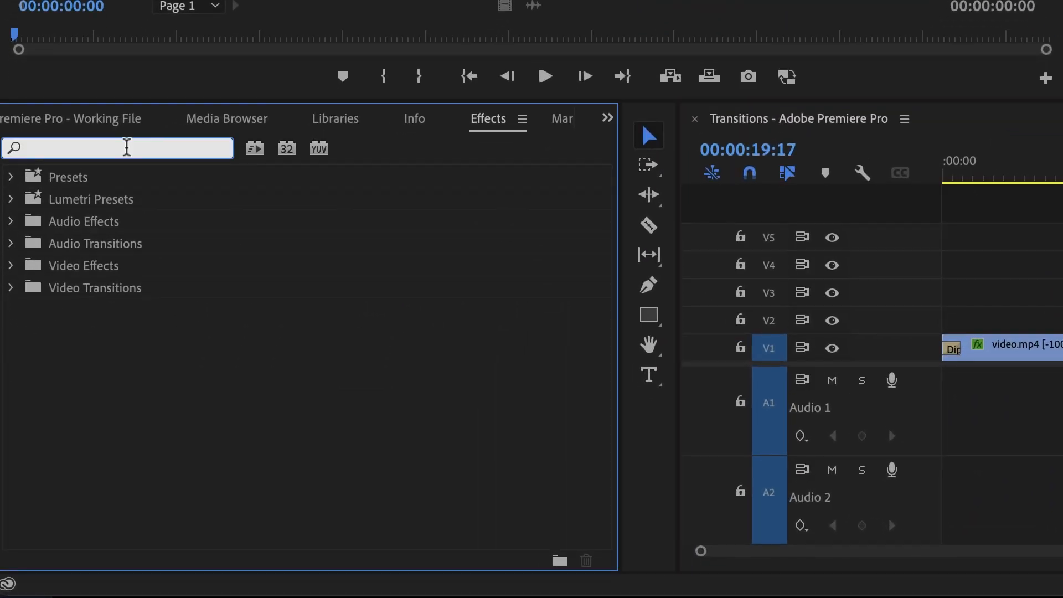
pyautogui.write('whip')
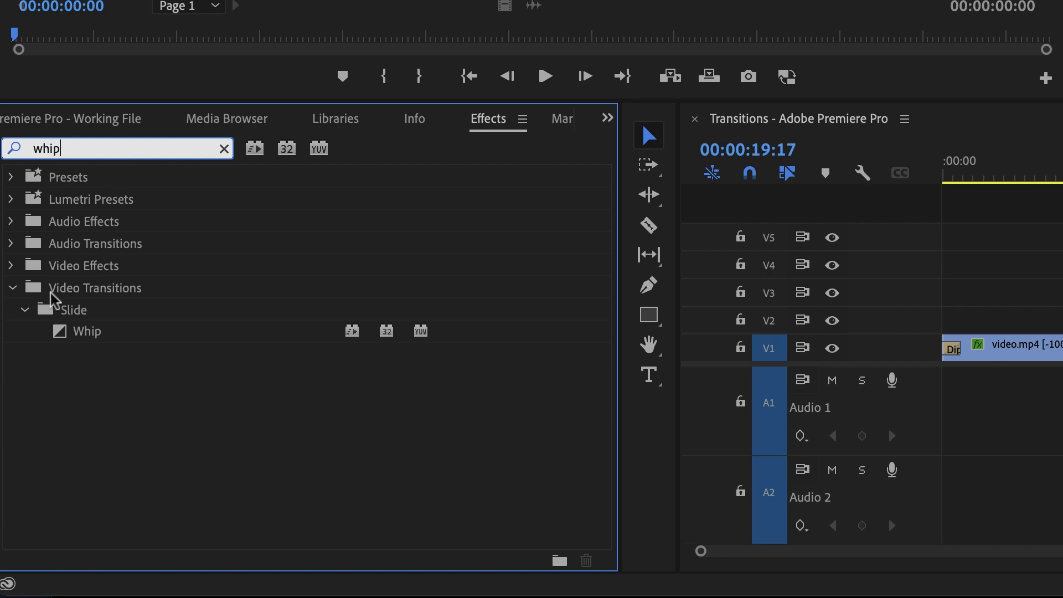
pyautogui.moveTo(97, 340); pyautogui.dragTo(220, 324)
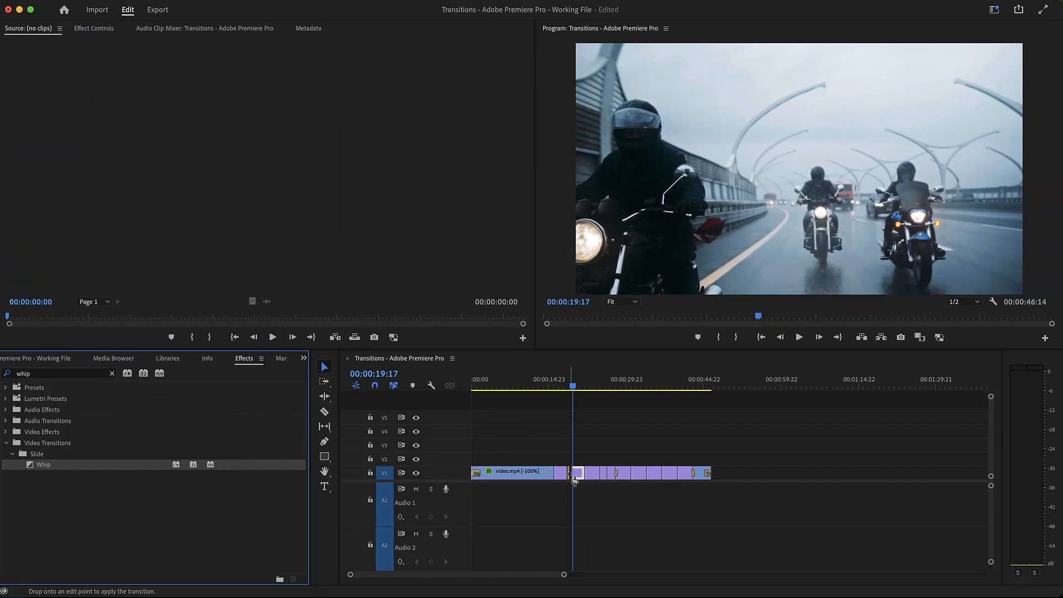
pyautogui.click(563, 387)
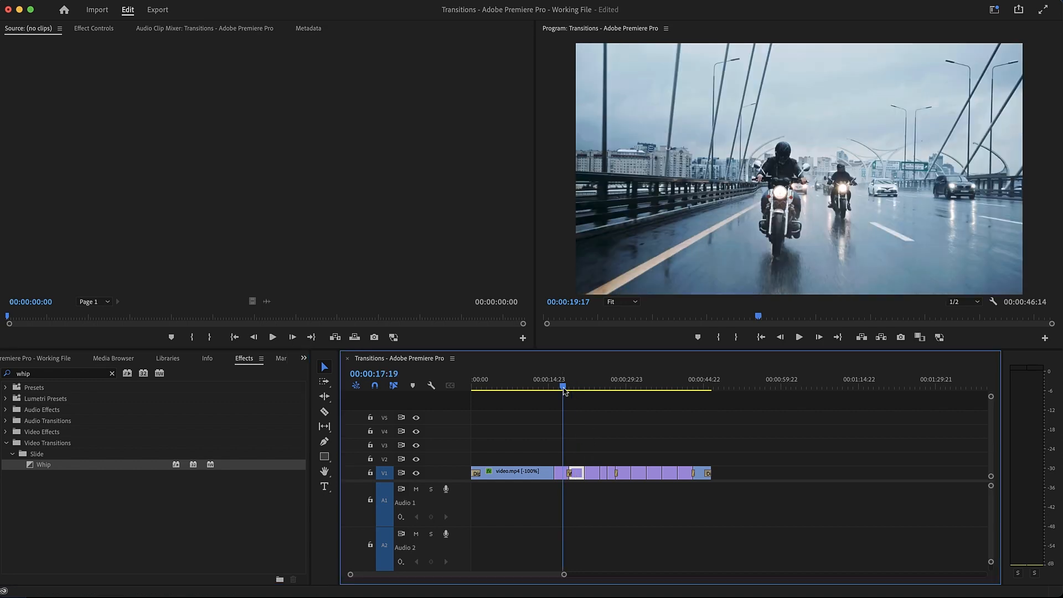
pyautogui.press('space')
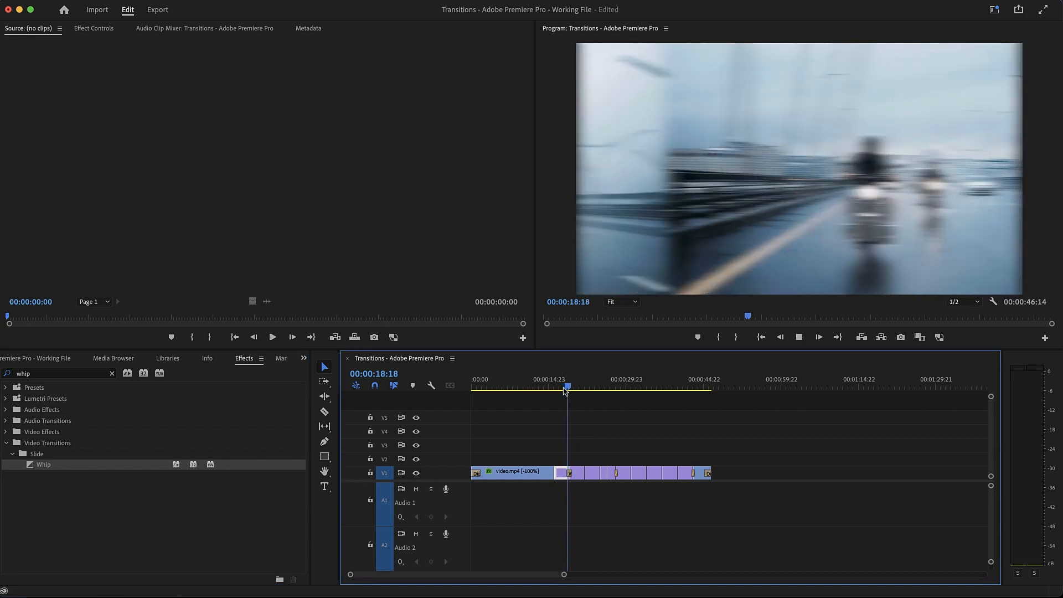
pyautogui.press('space')
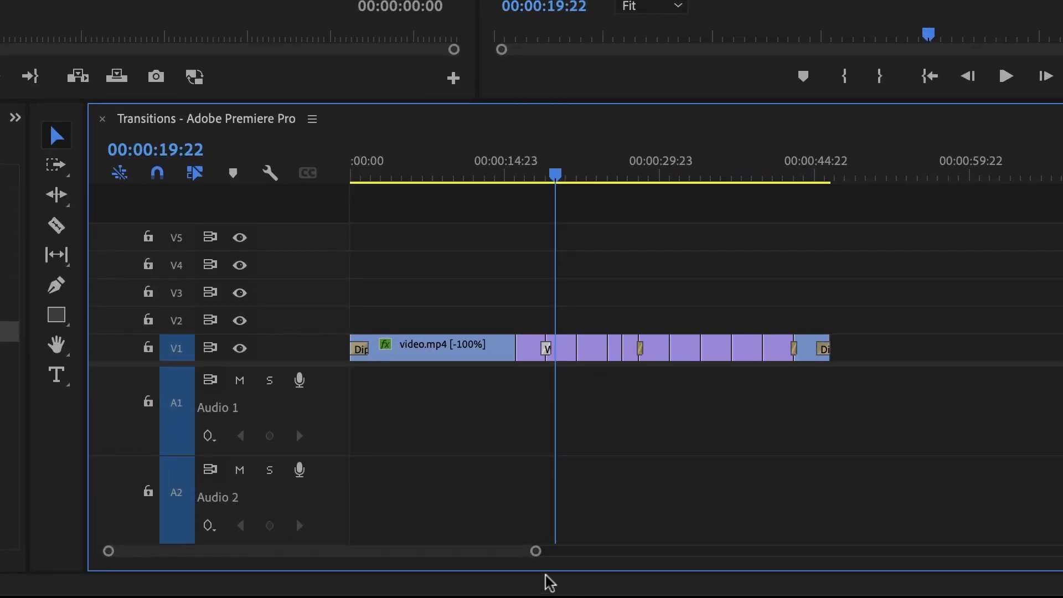
# Step: Shorten the Whip between production ID_5198949 and ID_5195178 to about 5 frames and play it back
pyautogui.moveTo(532, 559); pyautogui.dragTo(351, 560)
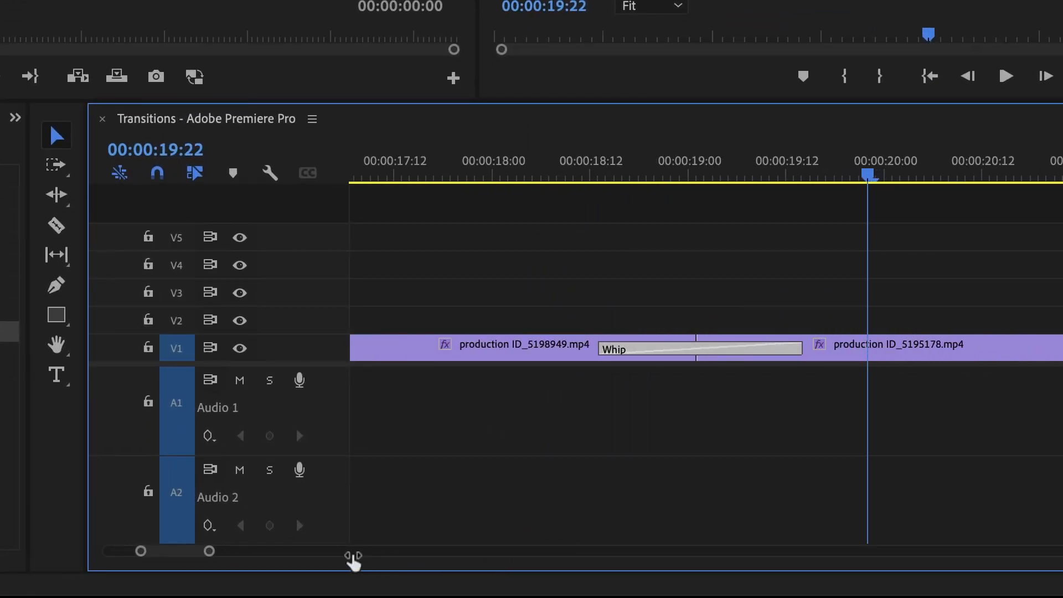
pyautogui.moveTo(797, 352); pyautogui.dragTo(718, 351)
pyautogui.click(528, 168)
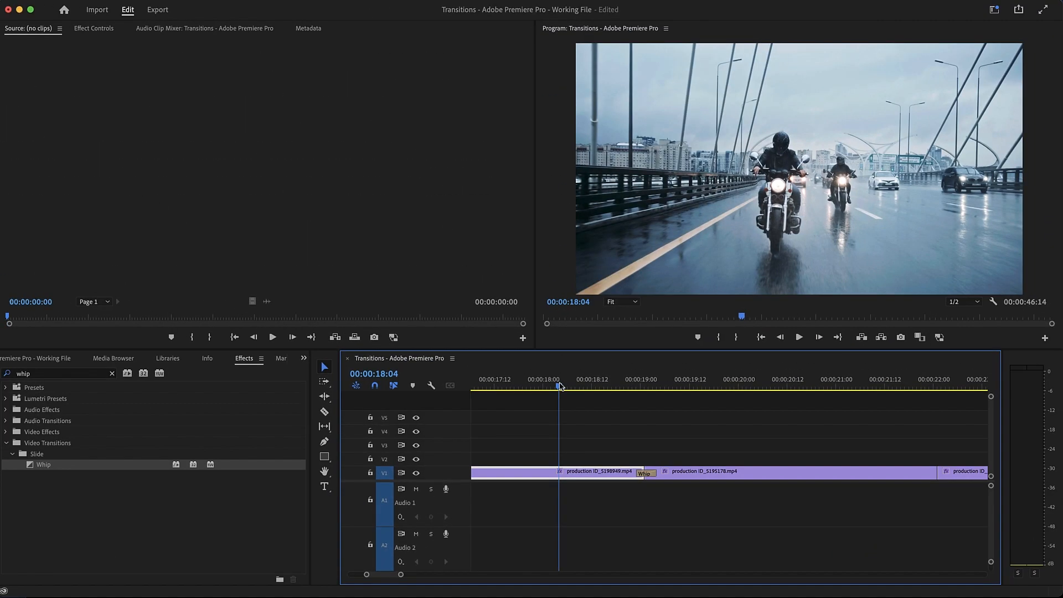
pyautogui.press('space')
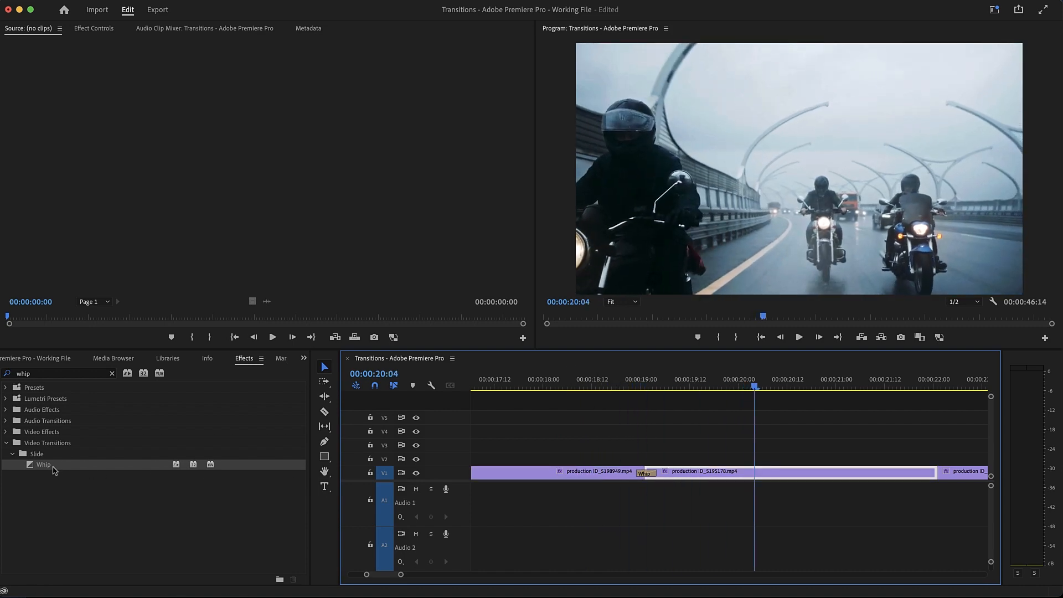
# Step: Add a Whip about 5 frames long on the cut between production ID_5195178 and ID_5198958, and play it back
pyautogui.moveTo(53, 468); pyautogui.dragTo(923, 475)
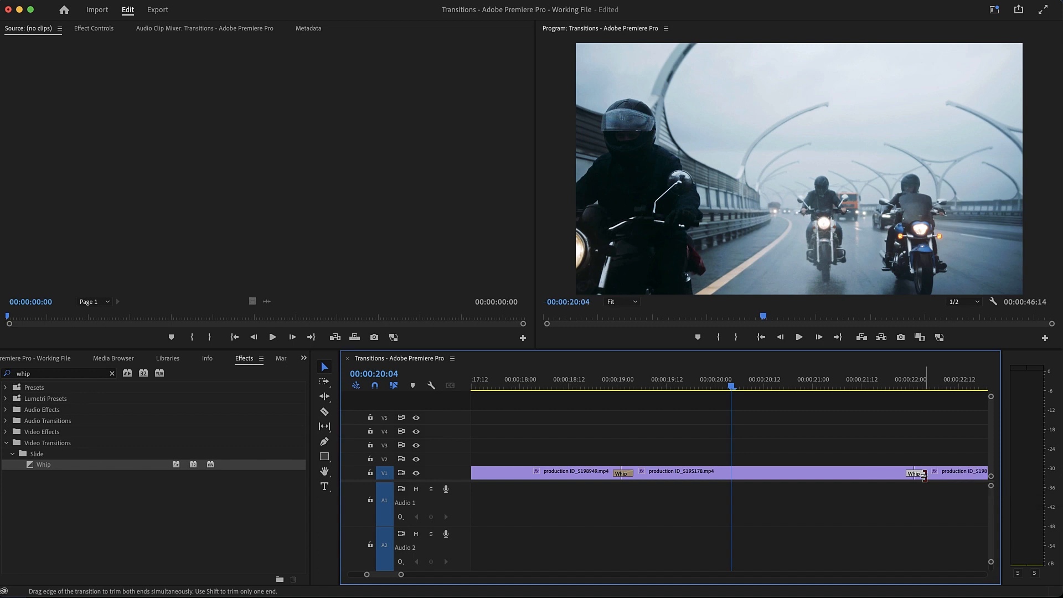
pyautogui.press('space')
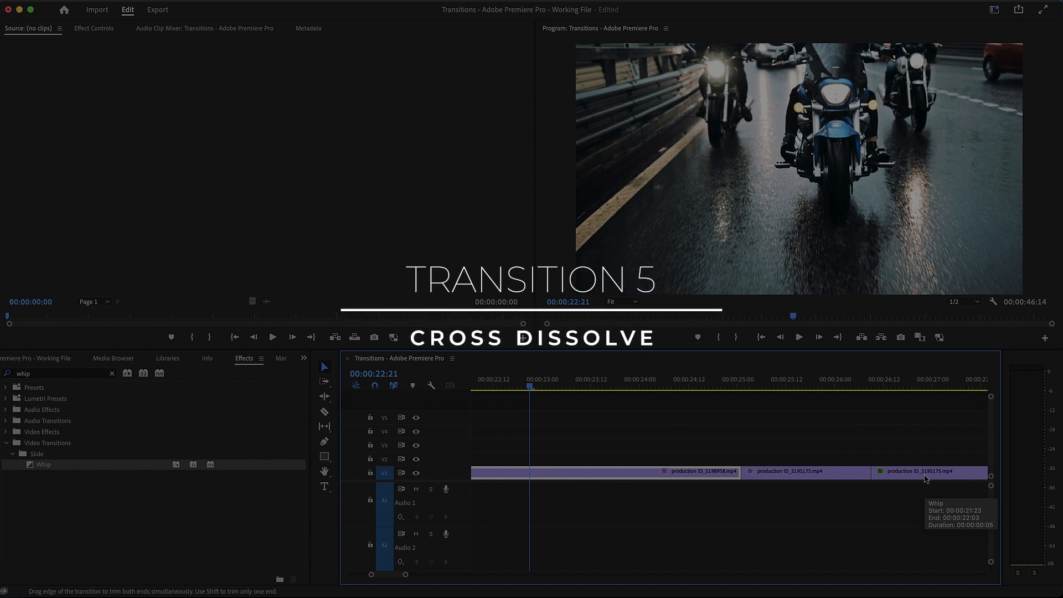
# Step: Add a Cross Dissolve on the cut between production ID_5198958 and ID_5195175, and play it back
pyautogui.click(714, 390)
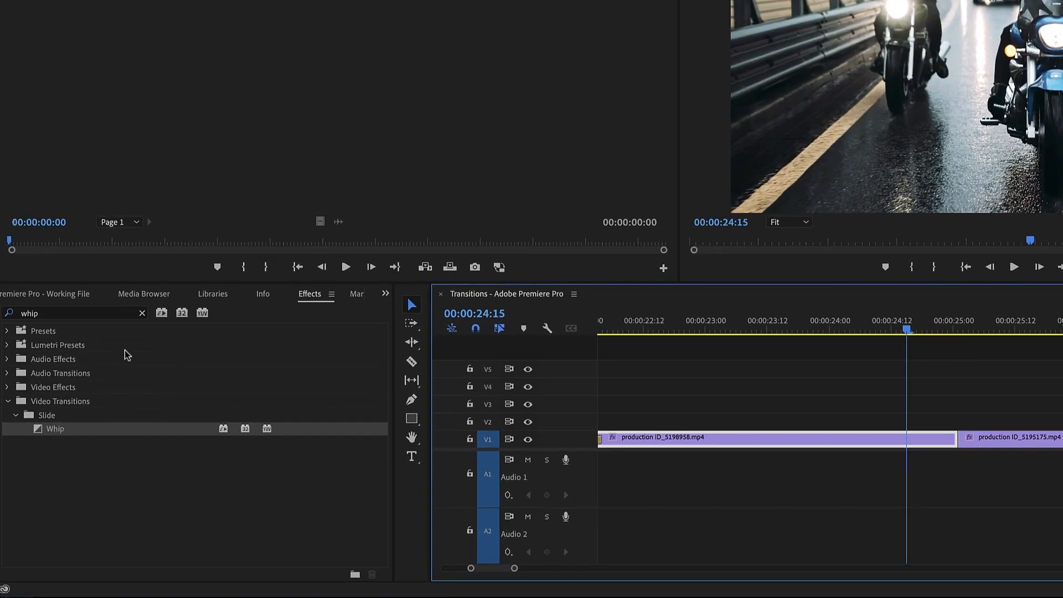
pyautogui.click(112, 373)
pyautogui.write('cross diss')
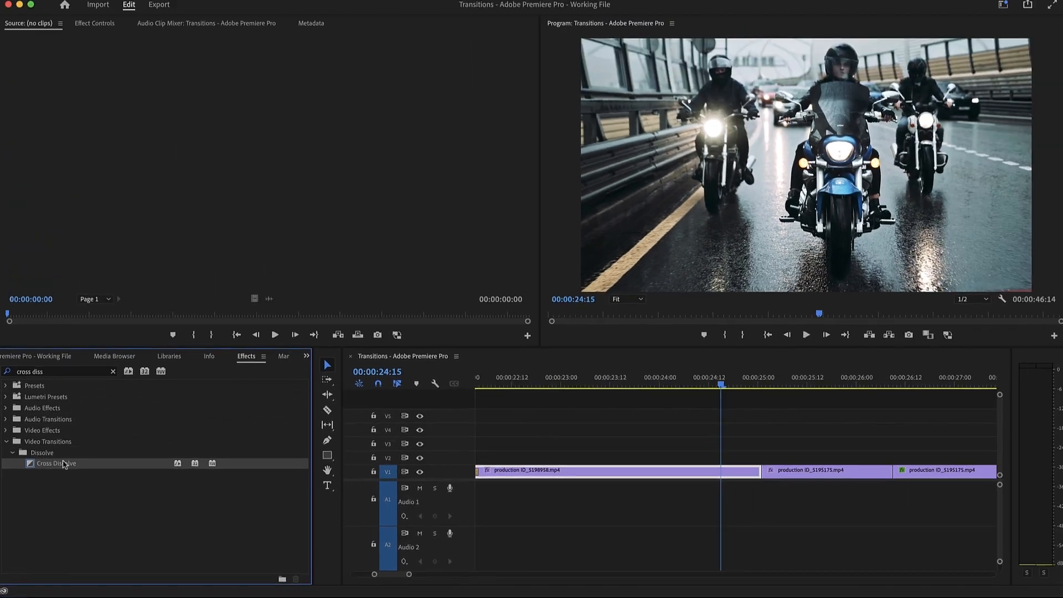
pyautogui.moveTo(64, 464); pyautogui.dragTo(302, 466)
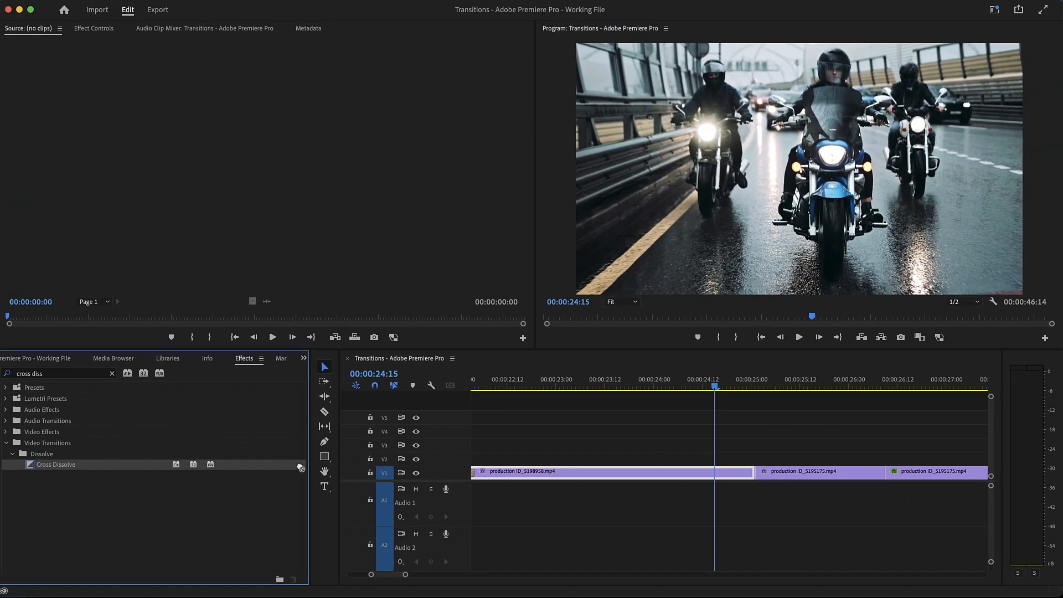
pyautogui.moveTo(765, 448); pyautogui.dragTo(753, 473)
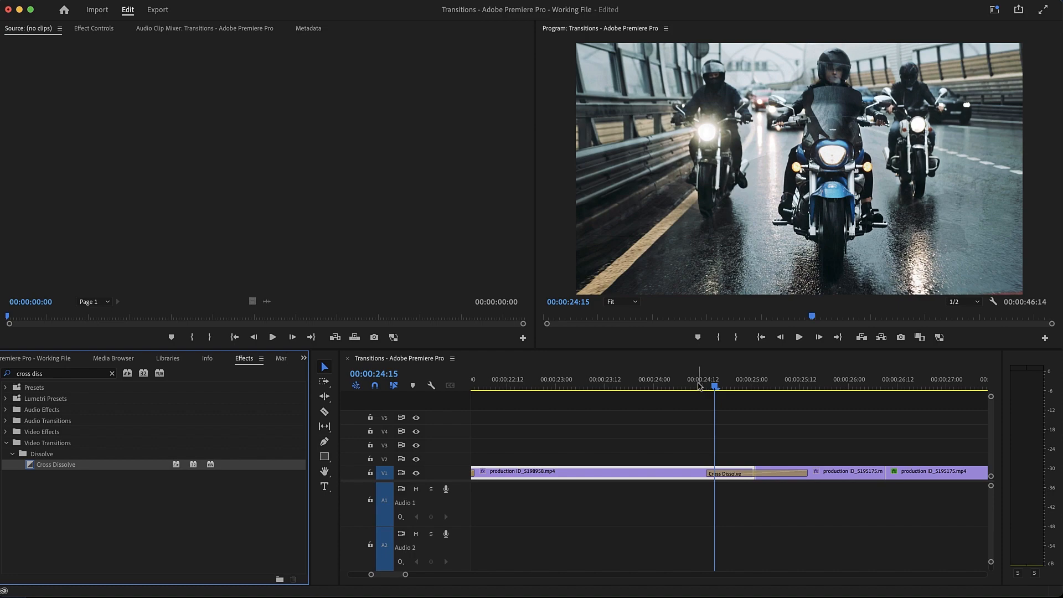
pyautogui.click(699, 385)
pyautogui.press('space')
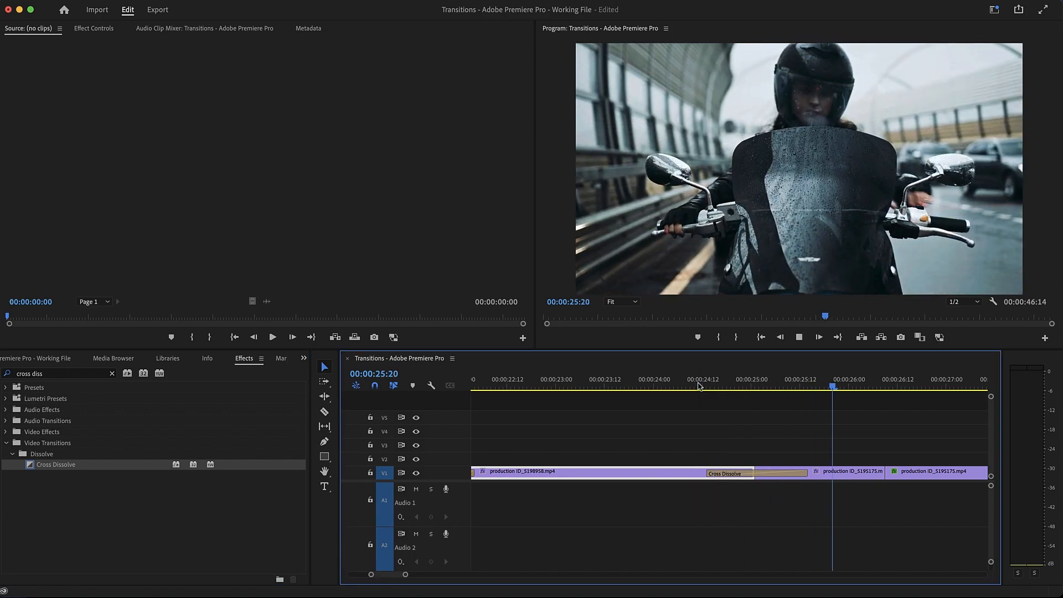
pyautogui.press('space')
# Step: Shorten the Cross Dissolve to 9 frames and play the sequence across it
pyautogui.moveTo(807, 474); pyautogui.dragTo(772, 474)
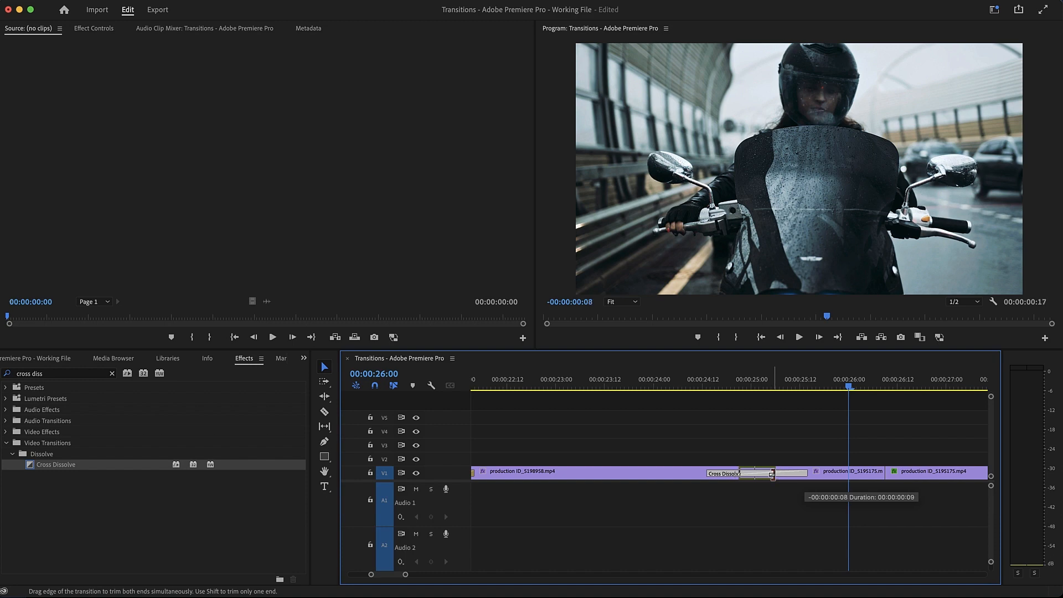
pyautogui.click(719, 386)
pyautogui.press('space')
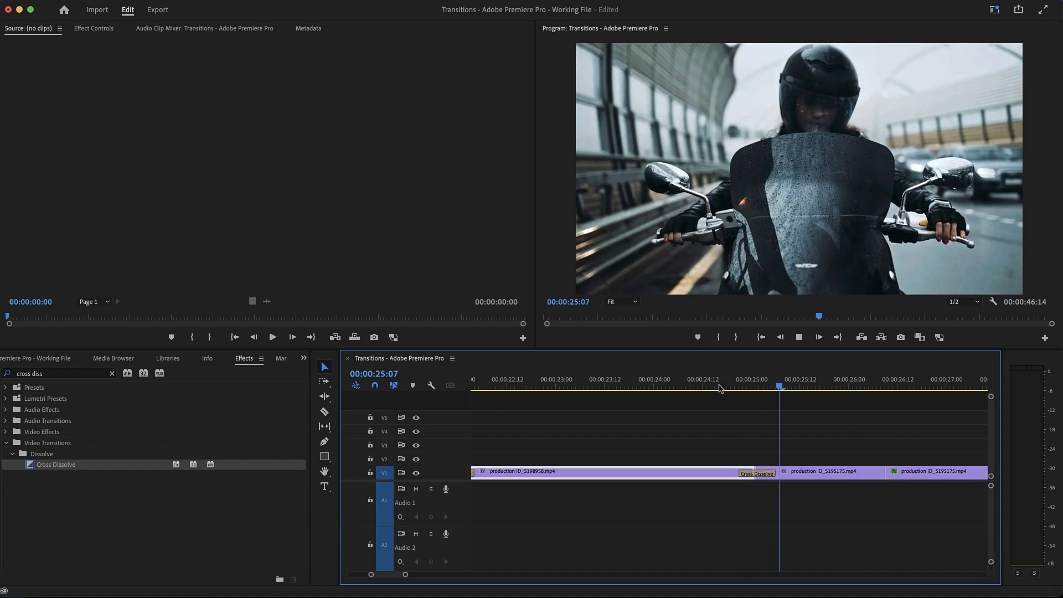
pyautogui.press('space')
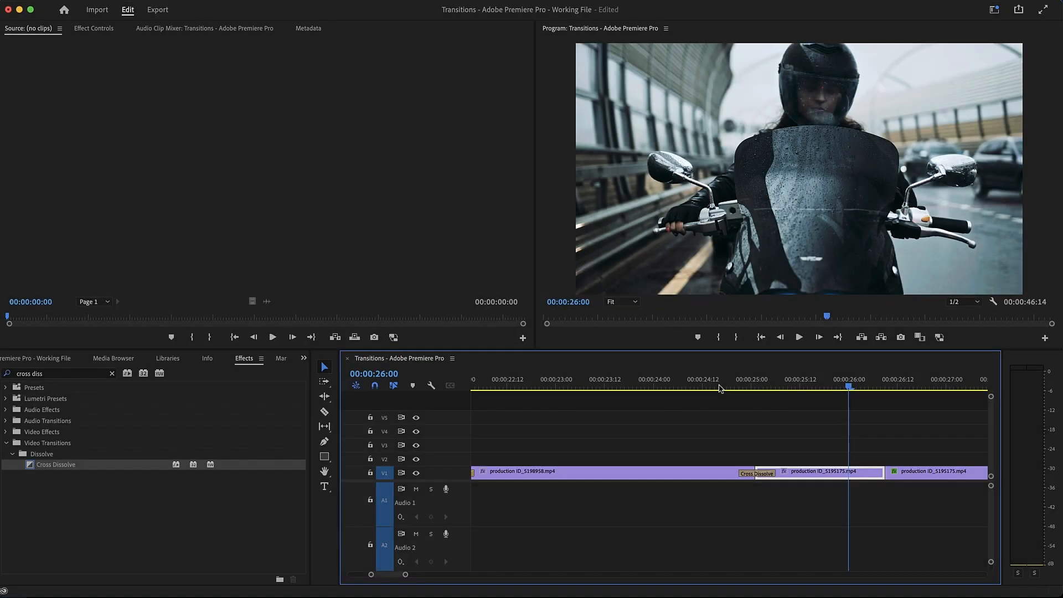
# Step: Play the sequence across the cut between the two production ID_5195175 clips to check how the rider's shot jumps
pyautogui.press('space')
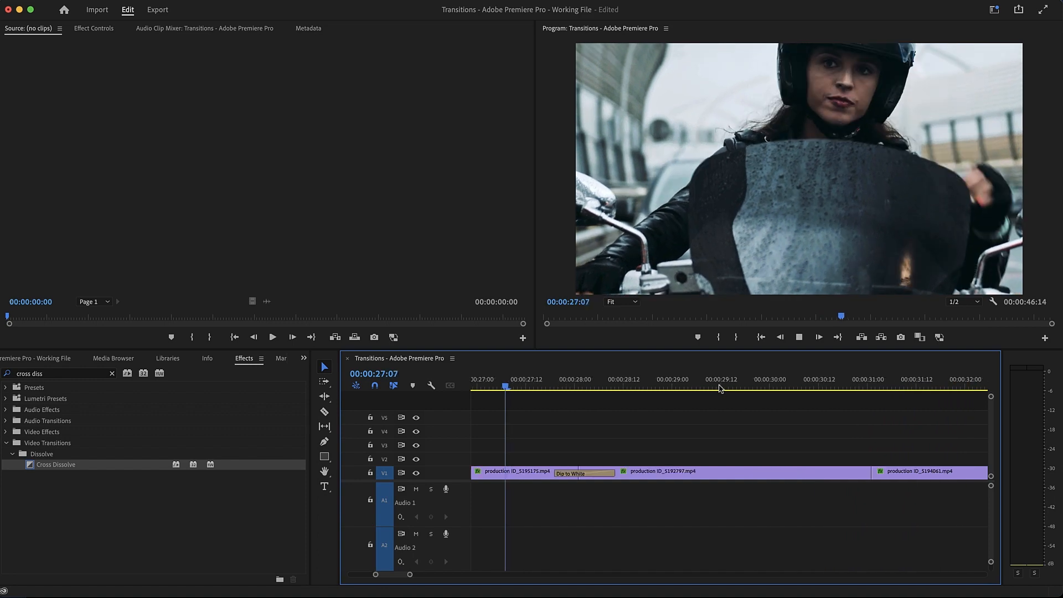
pyautogui.press('space')
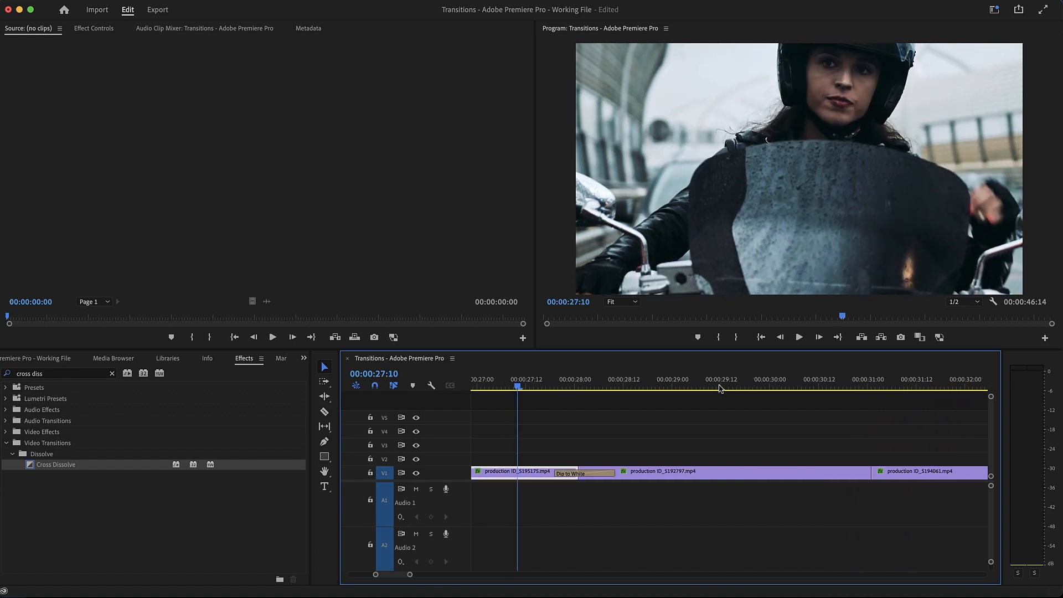
pyautogui.scroll(4, 675, 446)
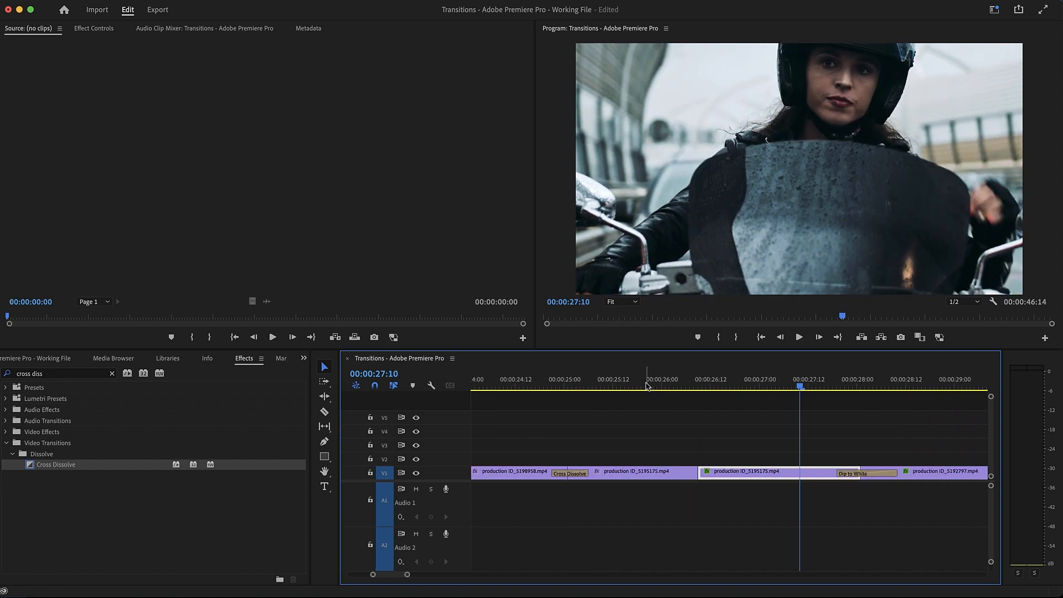
pyautogui.click(648, 386)
pyautogui.press('space')
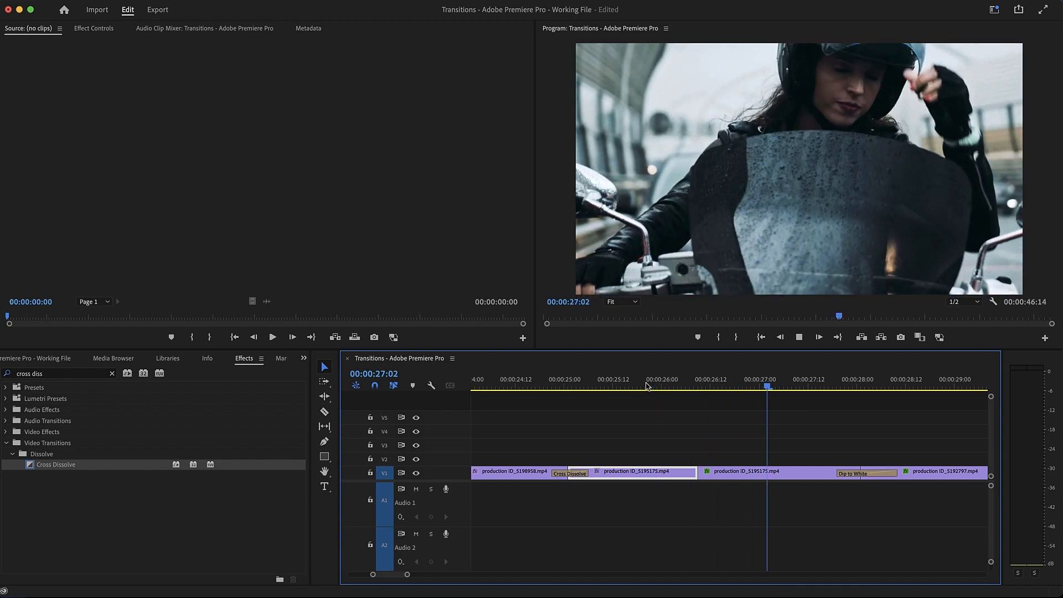
pyautogui.press('space')
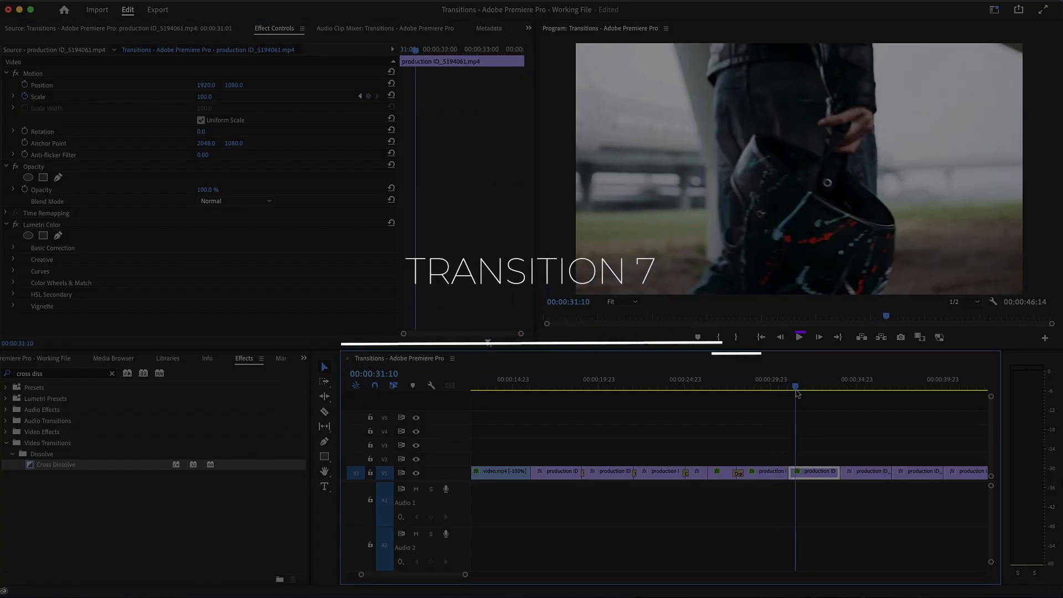
# Step: Add a Cross Zoom on the cut between production ID_5194061 and ID_5198909, and play it back
pyautogui.moveTo(802, 391); pyautogui.dragTo(832, 398)
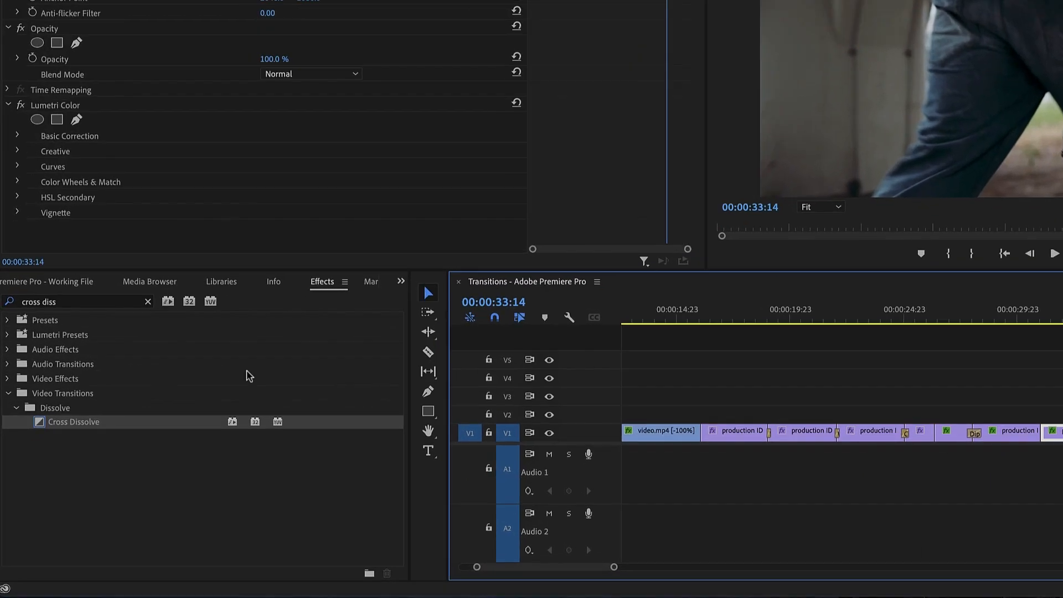
pyautogui.click(221, 153)
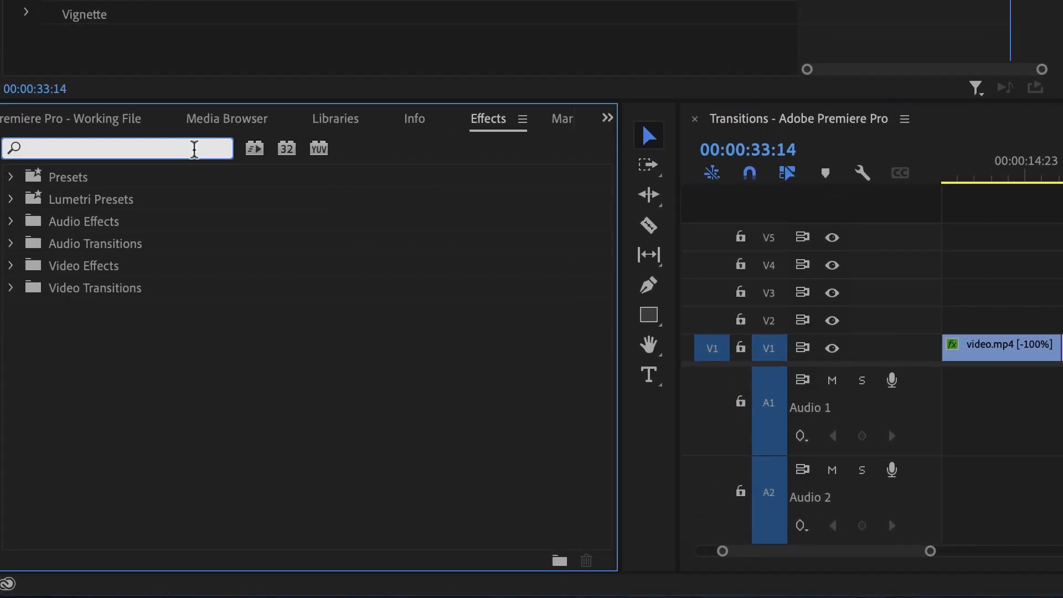
pyautogui.write('cross zoom')
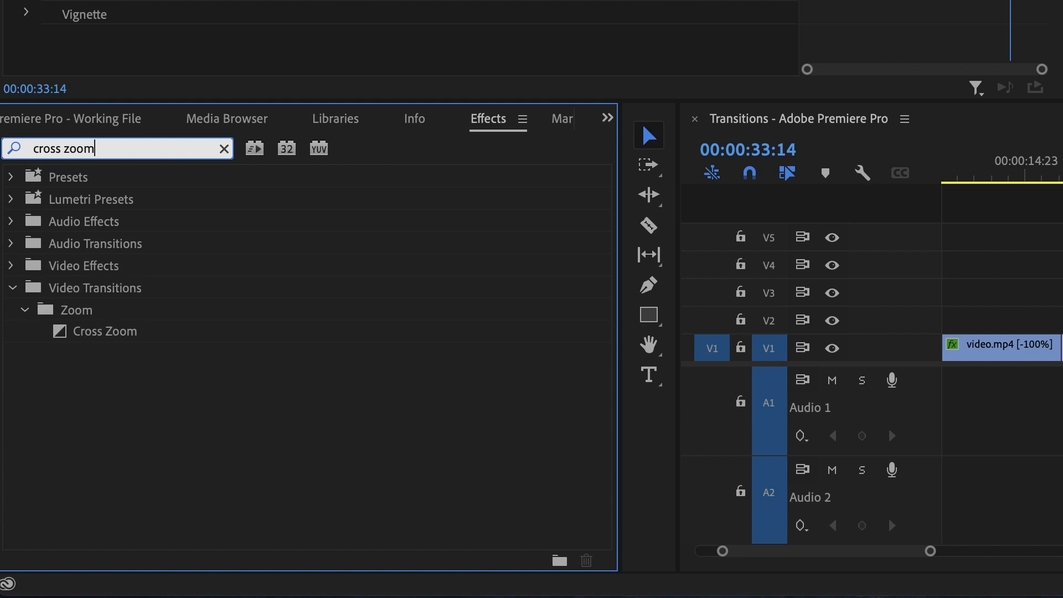
pyautogui.moveTo(126, 333); pyautogui.dragTo(130, 335)
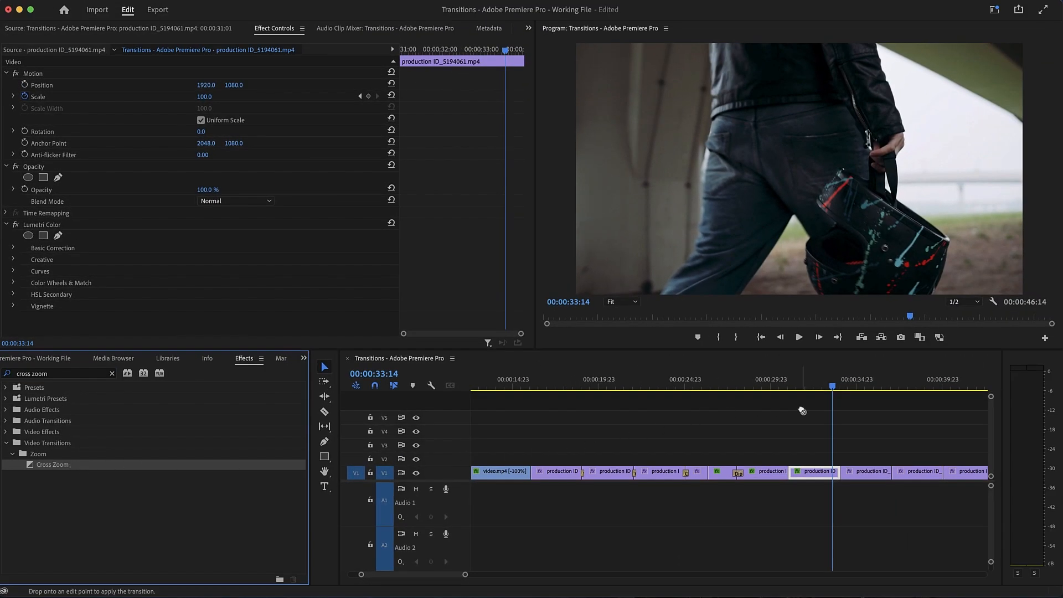
pyautogui.moveTo(847, 479); pyautogui.dragTo(839, 475)
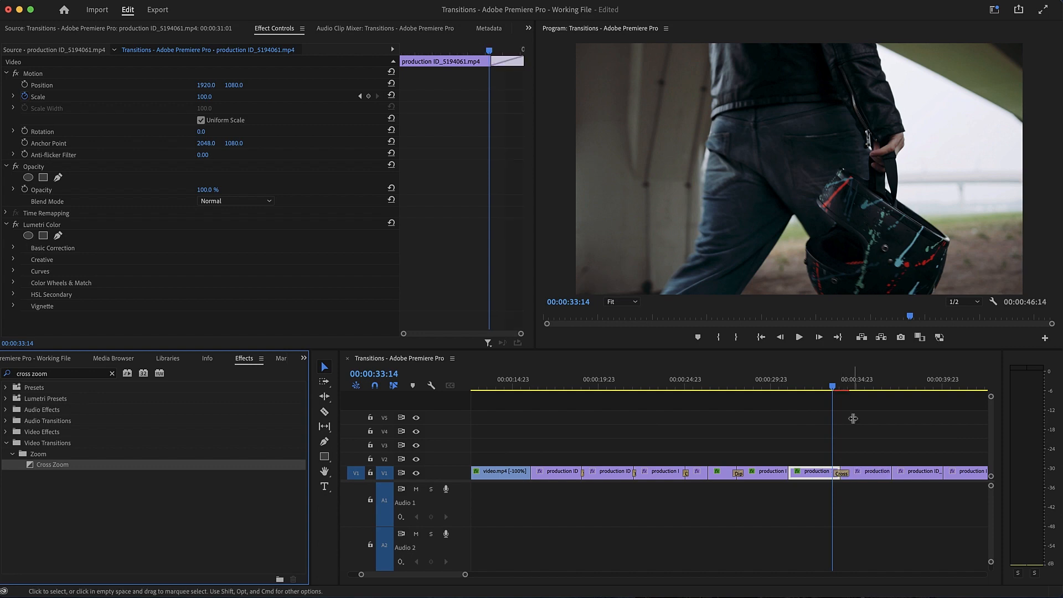
pyautogui.click(811, 386)
pyautogui.press('space')
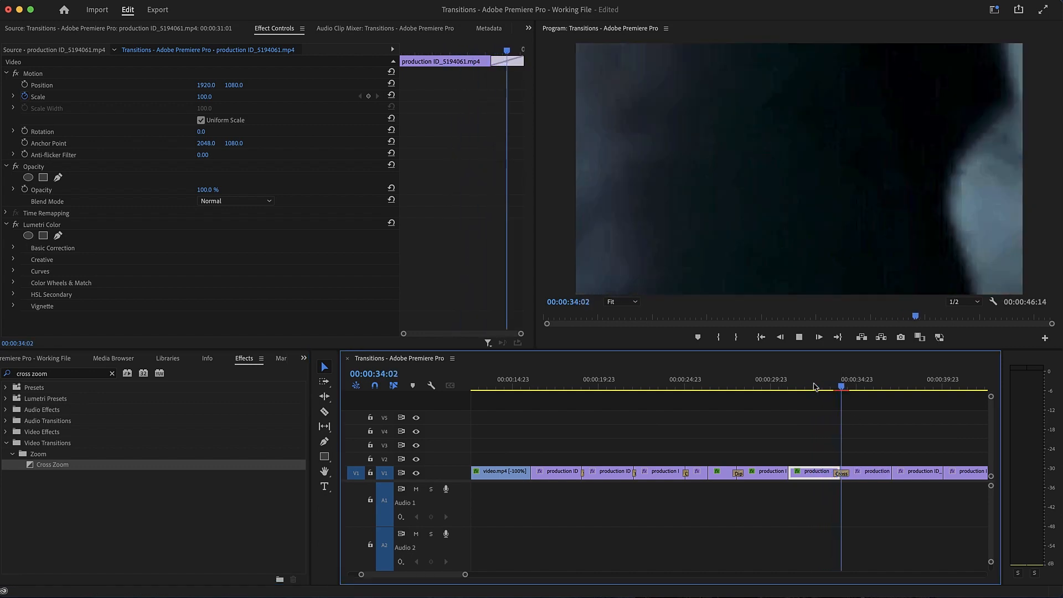
pyautogui.press('space')
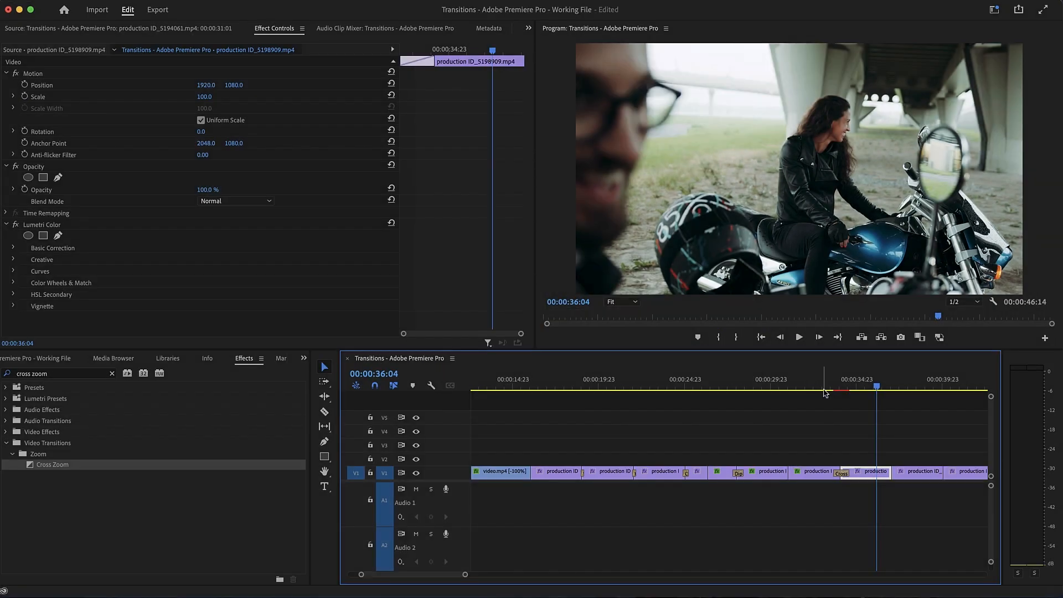
# Step: Add a Push transition on the cut at the end of production ID_5198909 and play it back
pyautogui.moveTo(876, 390)
pyautogui.mouseDown()
pyautogui.moveTo(902, 389)
pyautogui.moveTo(880, 390)
pyautogui.mouseUp()
pyautogui.press('Left')
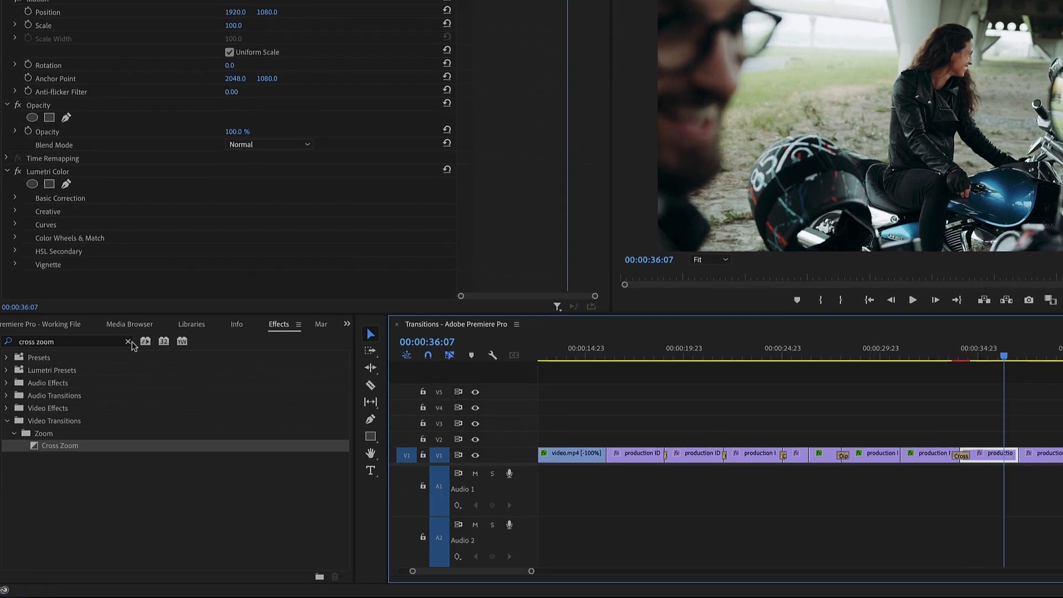
pyautogui.click(113, 374)
pyautogui.click(94, 373)
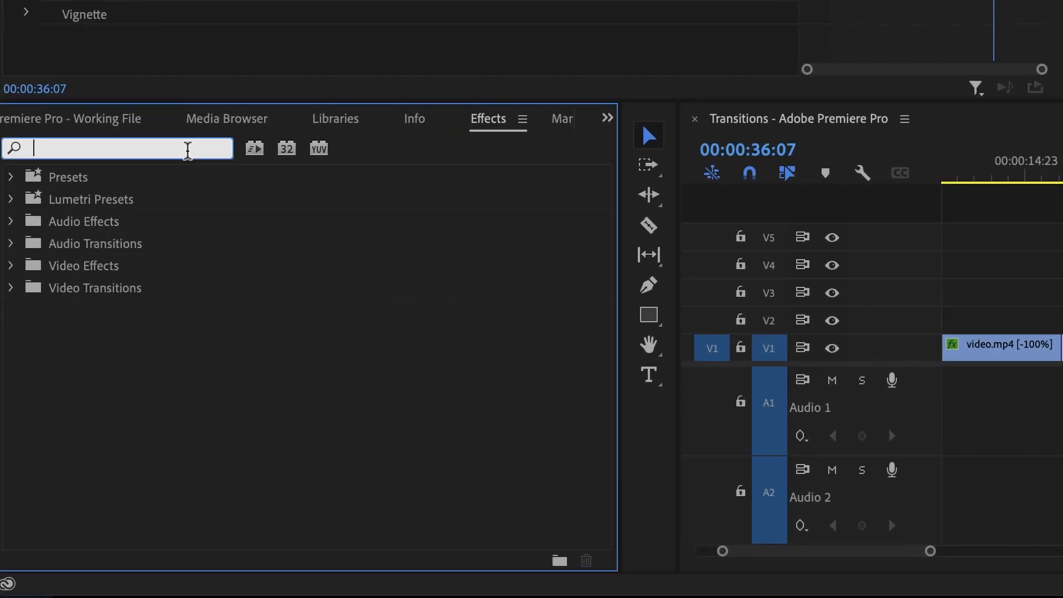
pyautogui.write('push')
pyautogui.moveTo(84, 338); pyautogui.dragTo(891, 471)
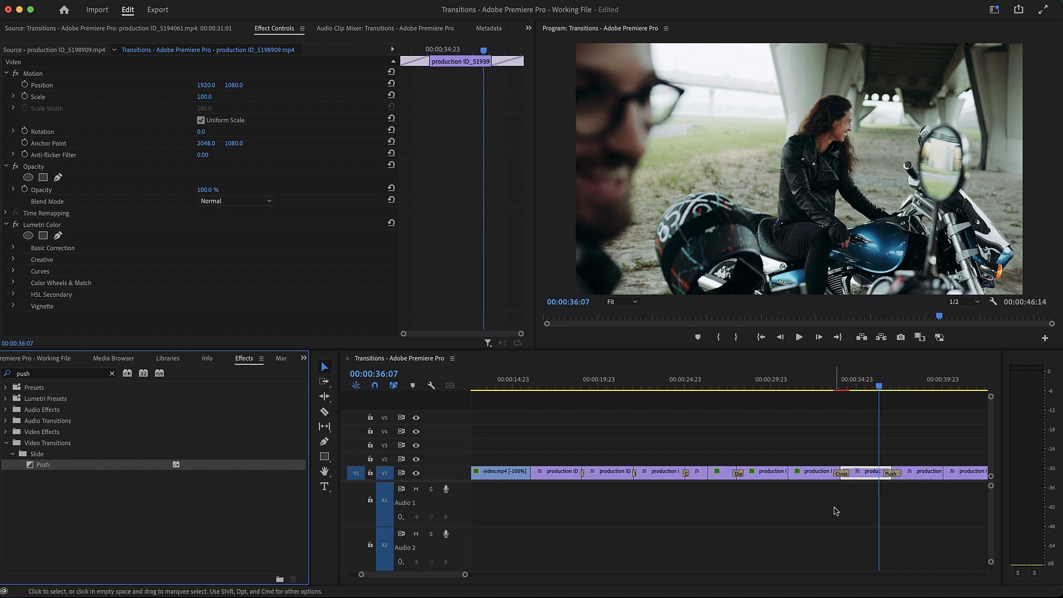
pyautogui.press('space')
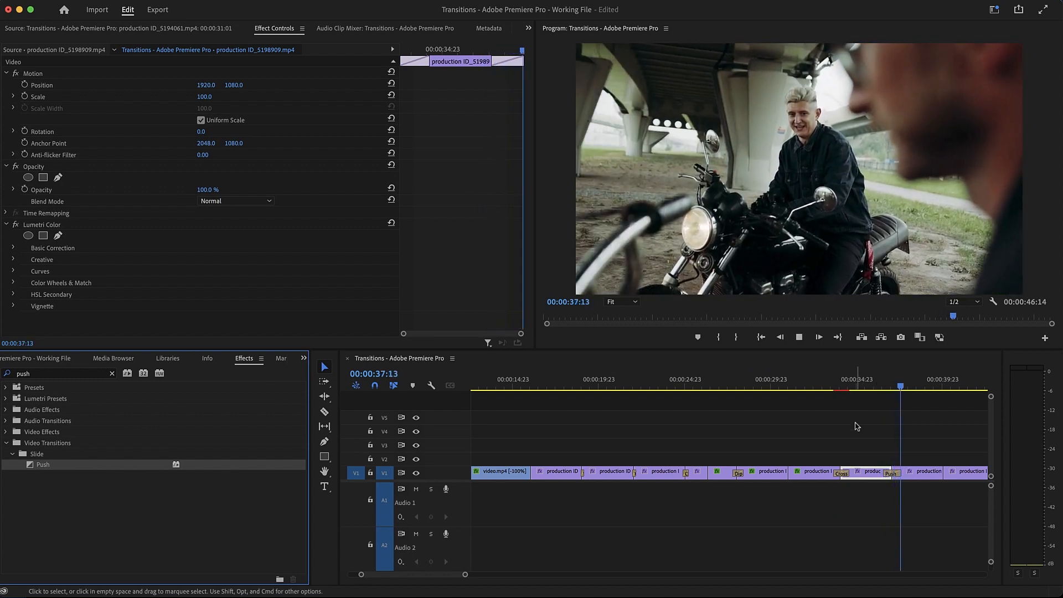
# Step: Shorten the Push transition between production ID_5198909 and ID_5194064 to about 9 frames and play it back
pyautogui.press('space')
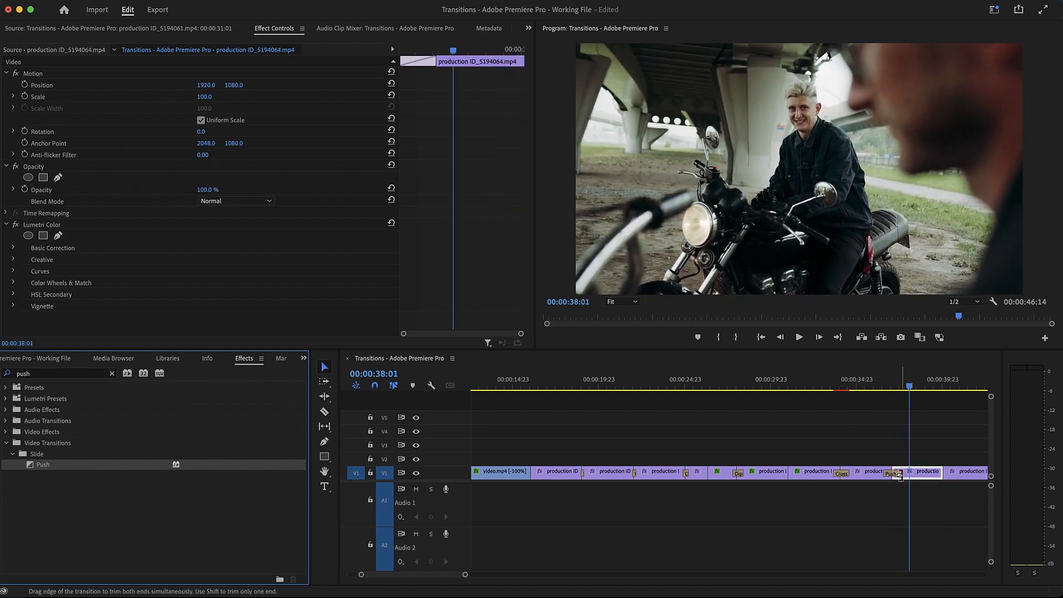
pyautogui.click(891, 388)
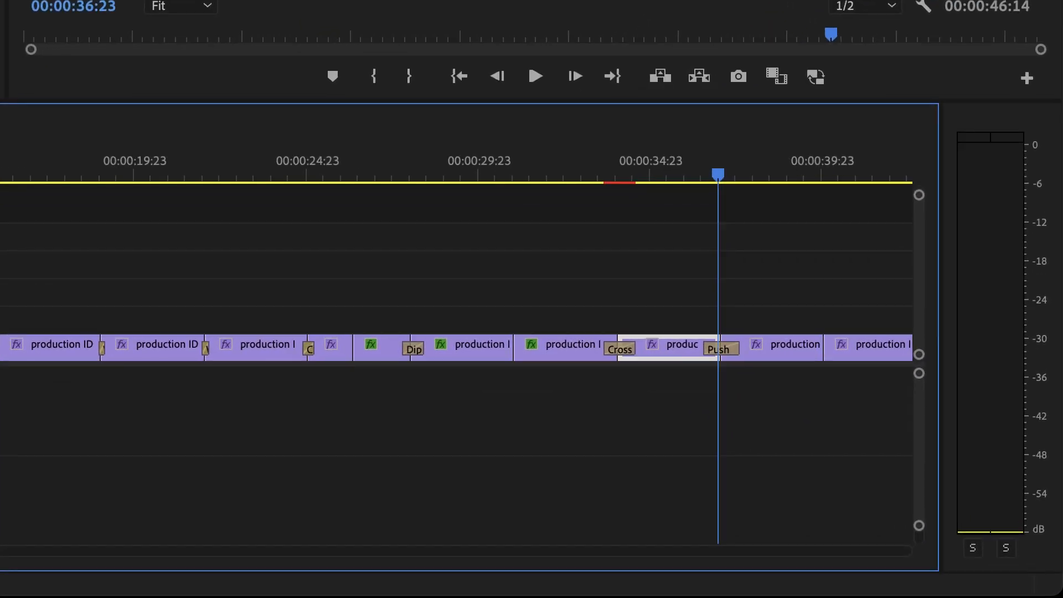
pyautogui.press('=')
pyautogui.press('=')
pyautogui.press('=')
pyautogui.press('=')
pyautogui.click(508, 348)
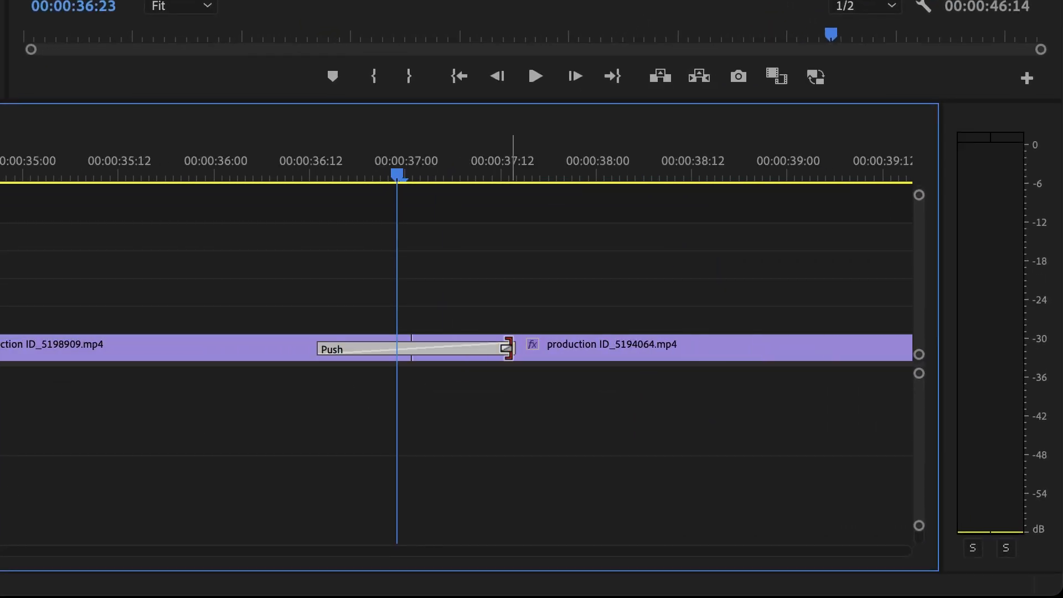
pyautogui.moveTo(508, 348); pyautogui.dragTo(451, 348)
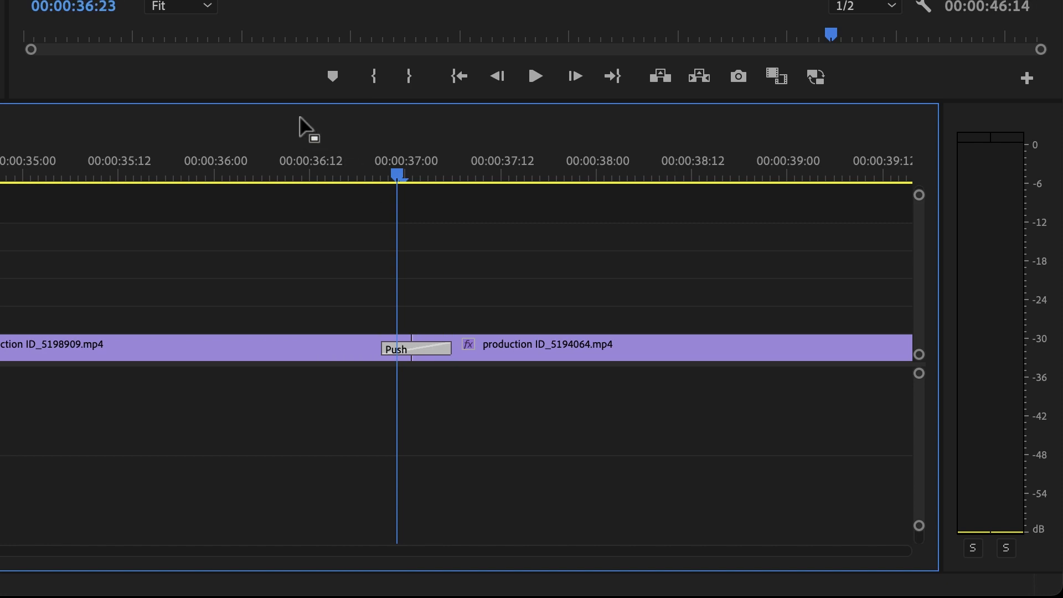
pyautogui.click(290, 165)
pyautogui.press('space')
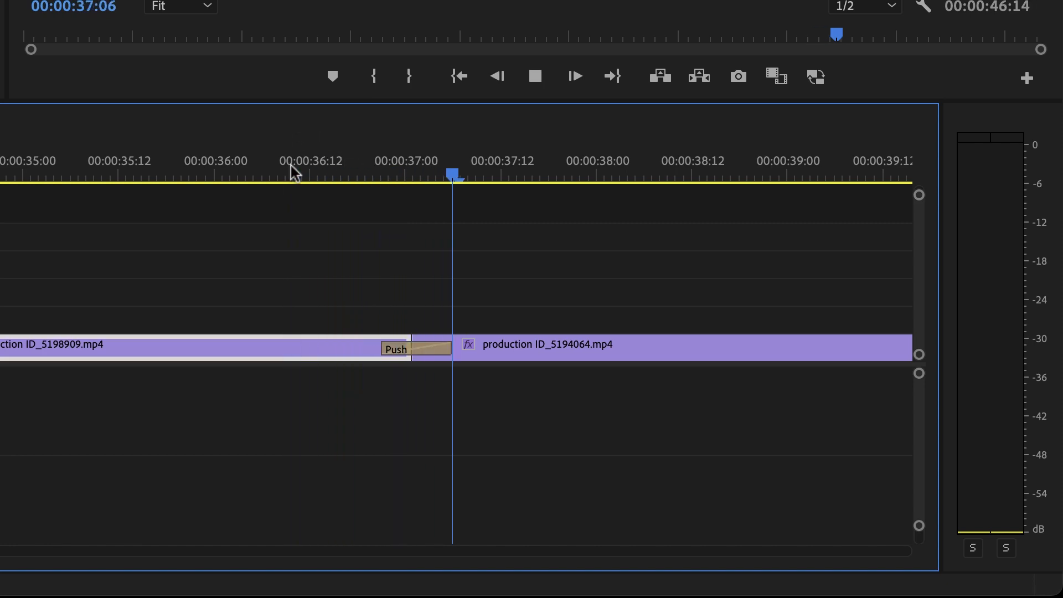
pyautogui.press('space')
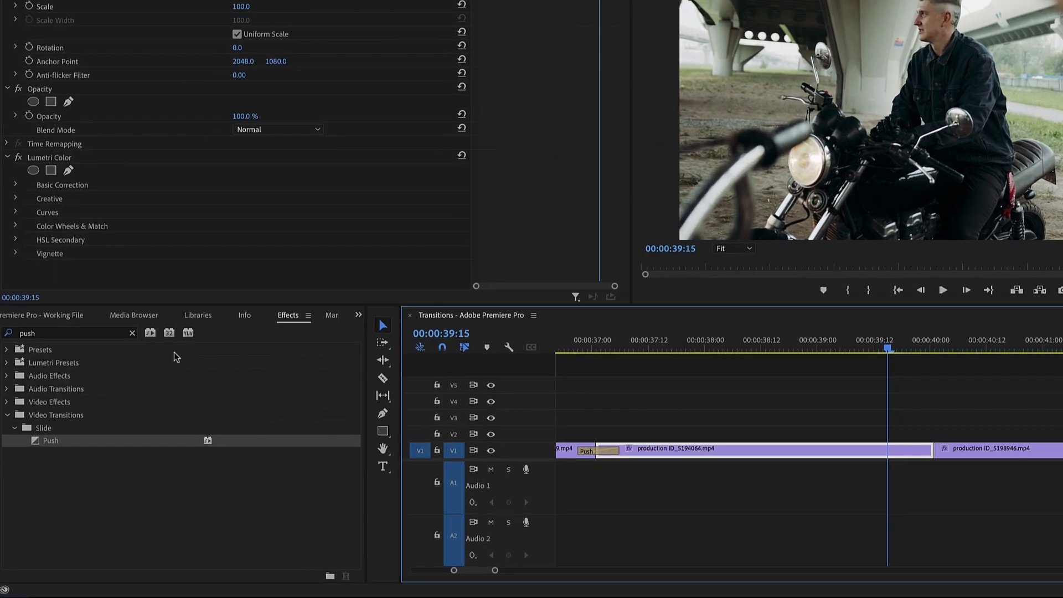
# Step: Add a Wipe video transition on the cut between production ID_5194064 and ID_5198946, and play it back
pyautogui.click(215, 166)
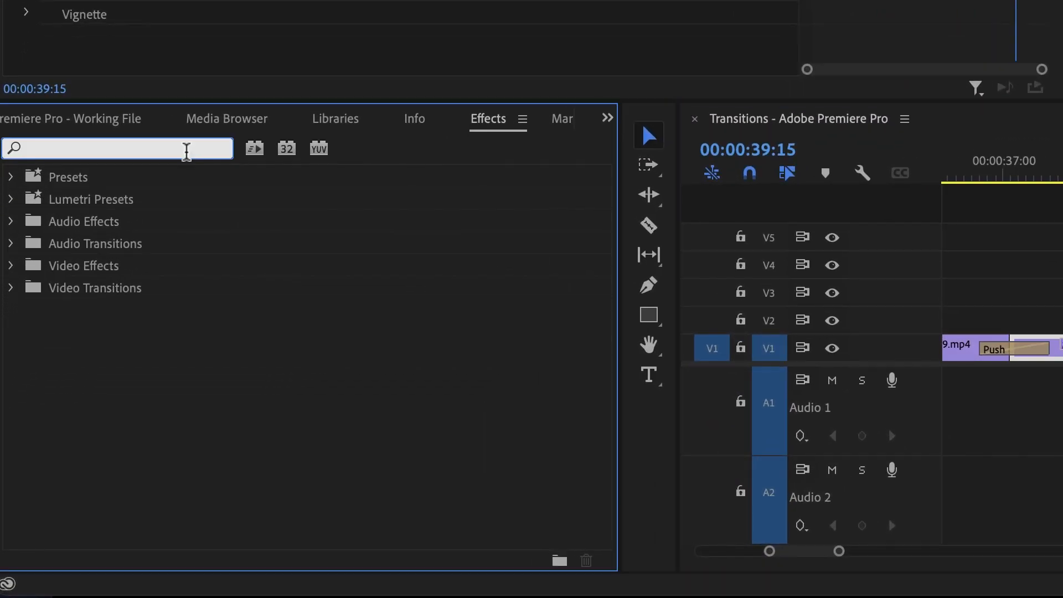
pyautogui.write('wipe')
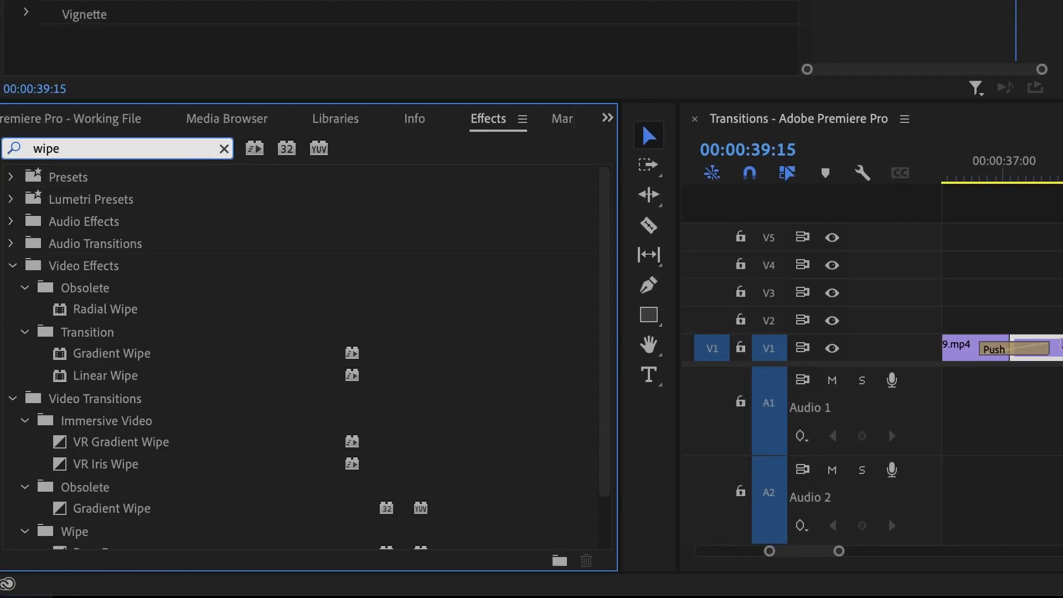
pyautogui.scroll(-3, 277, 388)
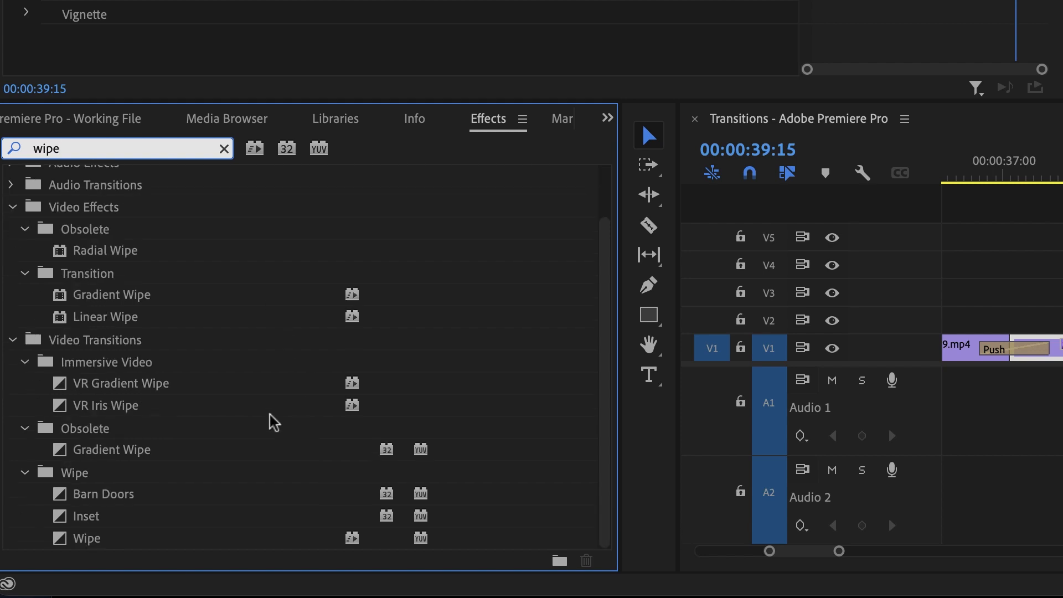
pyautogui.click(104, 540)
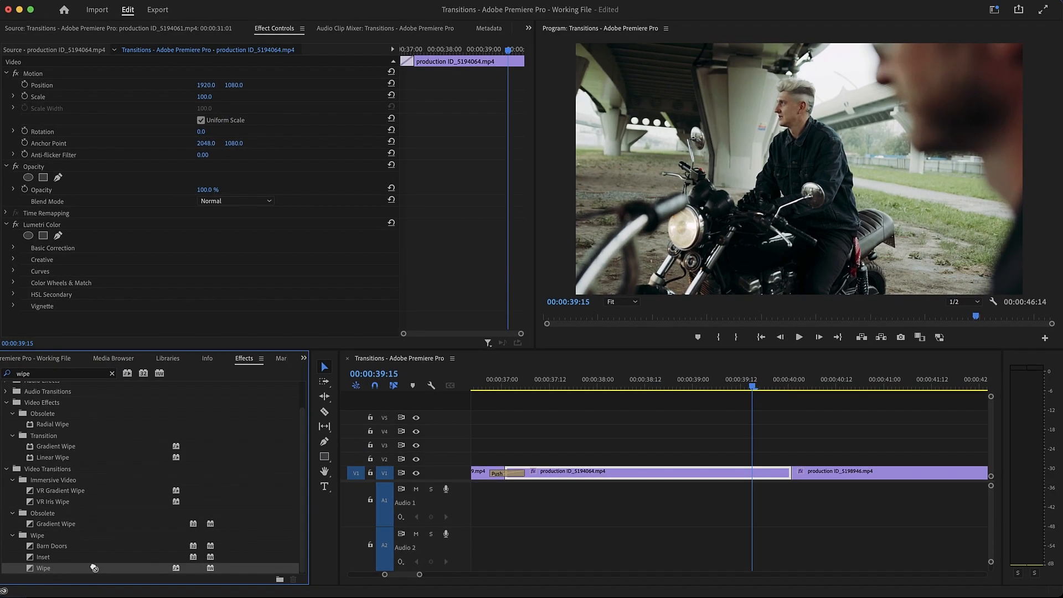
pyautogui.moveTo(94, 568); pyautogui.dragTo(791, 473)
pyautogui.press('space')
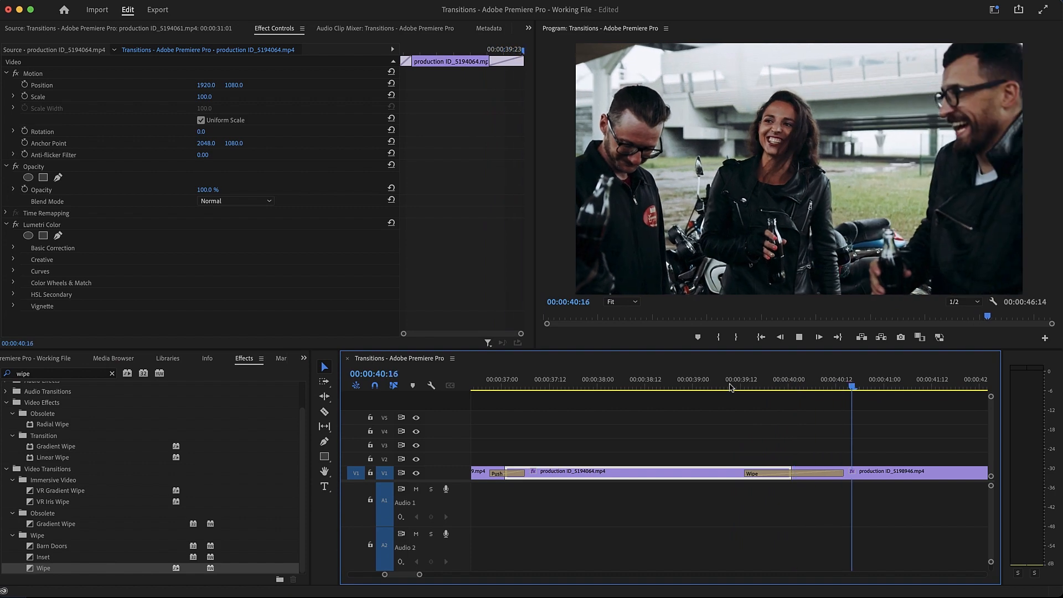
pyautogui.press('space')
# Step: Shorten the Wipe transition by pulling its end closer to the cut, and replay the sequence across it
pyautogui.moveTo(842, 476); pyautogui.dragTo(777, 473)
pyautogui.click(757, 385)
pyautogui.press('space')
pyautogui.click(754, 385)
pyautogui.press('space')
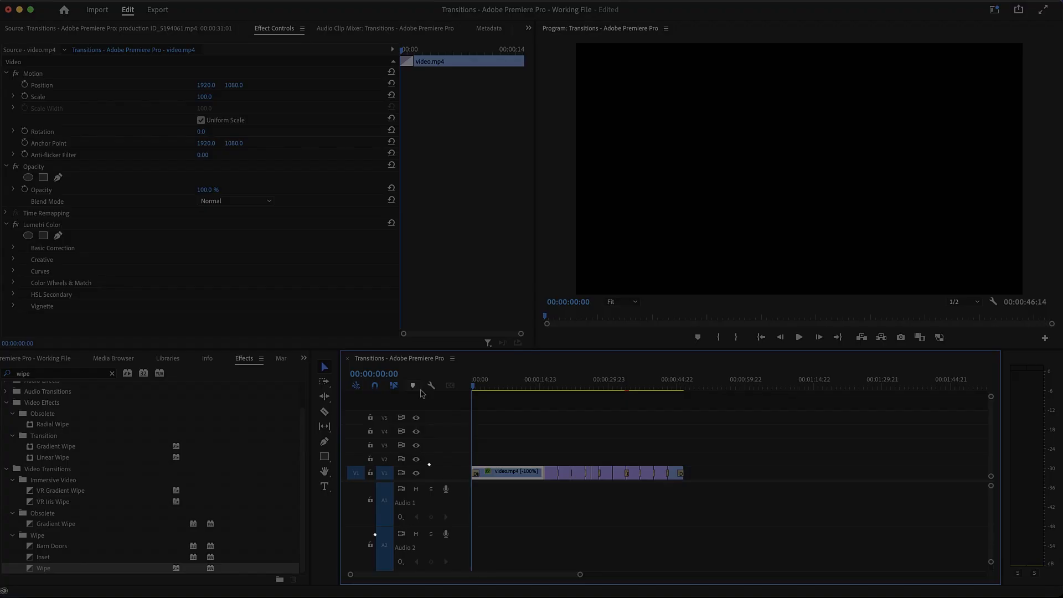
# Step: Split the opening video.mp4 clip at 00:00:02:11 with the Razor tool
pyautogui.press('space')
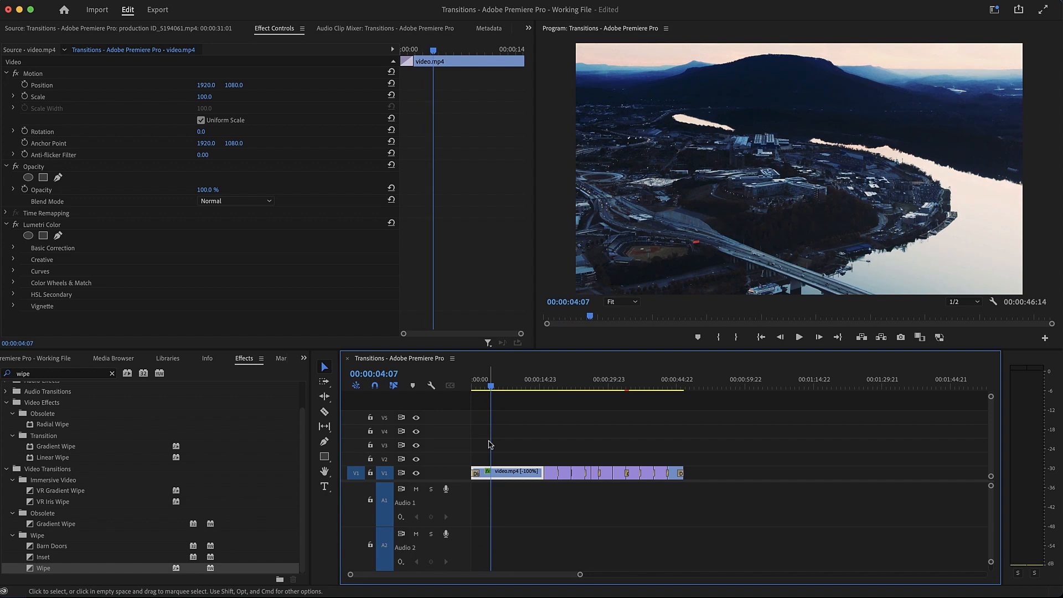
pyautogui.moveTo(578, 574); pyautogui.dragTo(500, 574)
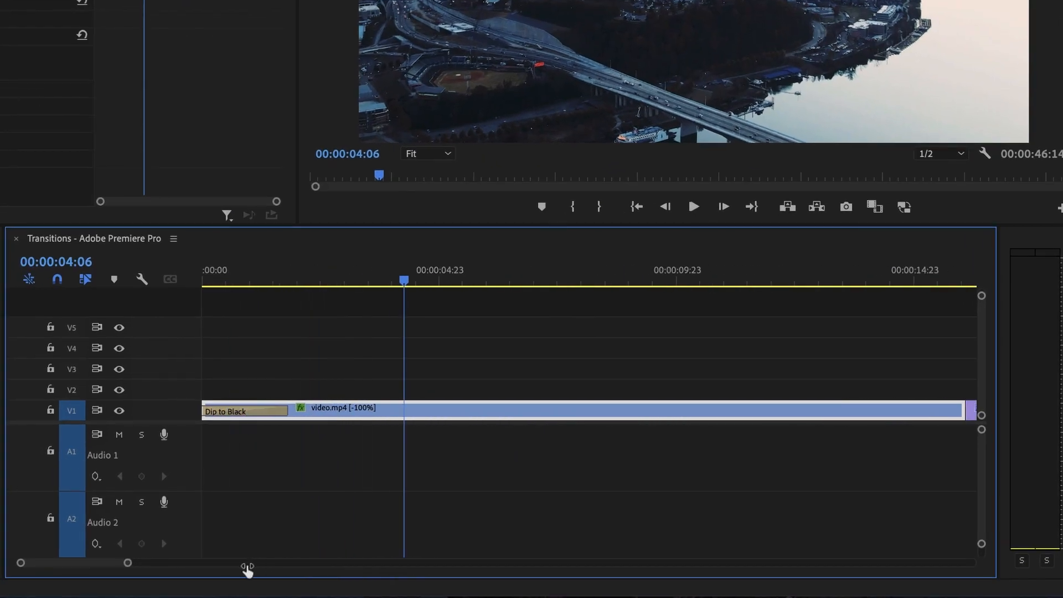
pyautogui.click(74, 261)
pyautogui.click(78, 260)
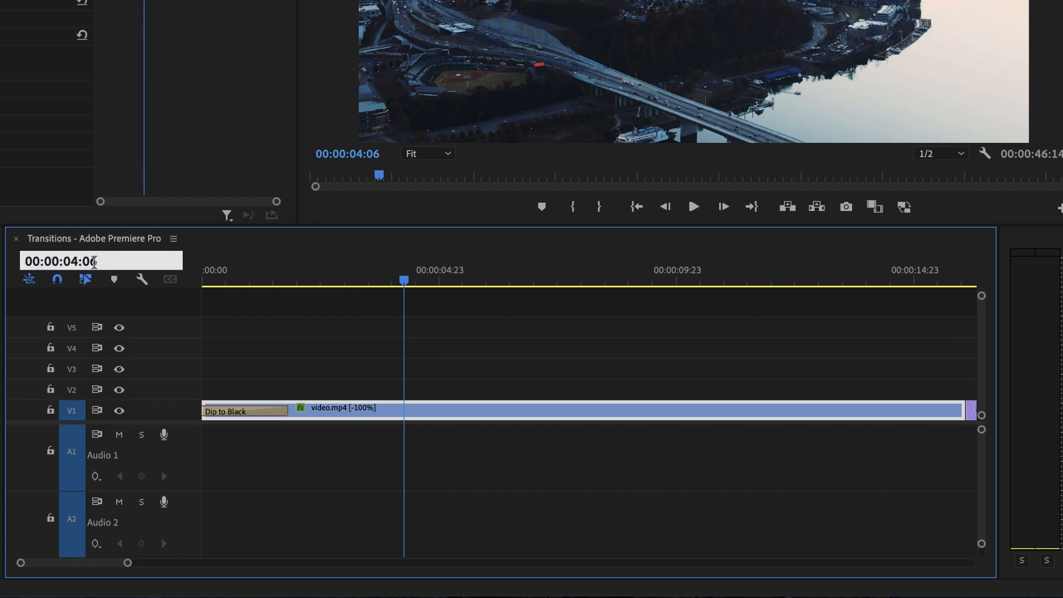
pyautogui.press('BackSpace')
pyautogui.write('2')
pyautogui.press('Return')
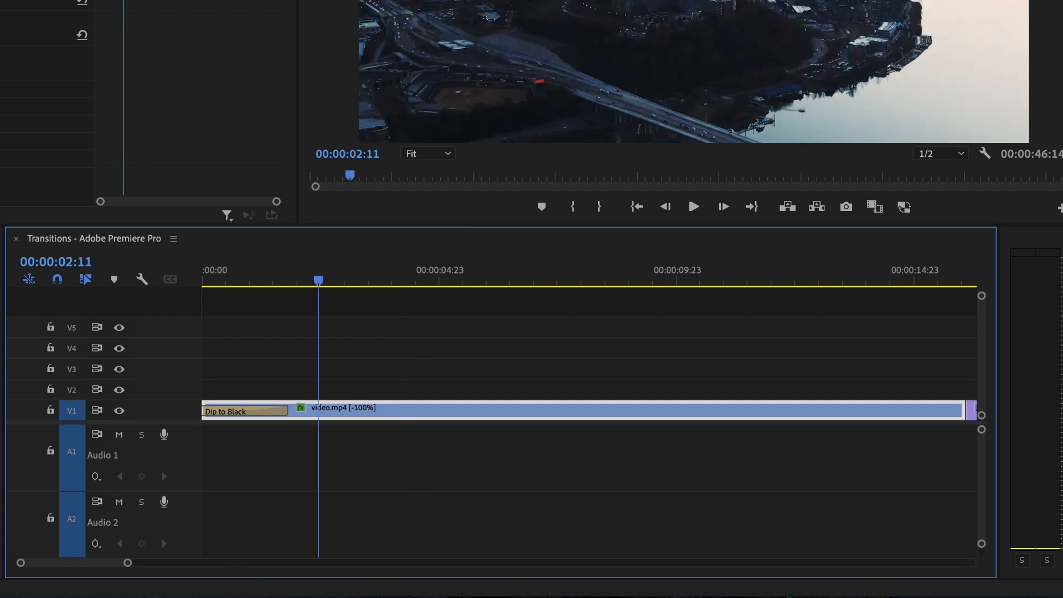
pyautogui.press('c')
pyautogui.click(321, 411)
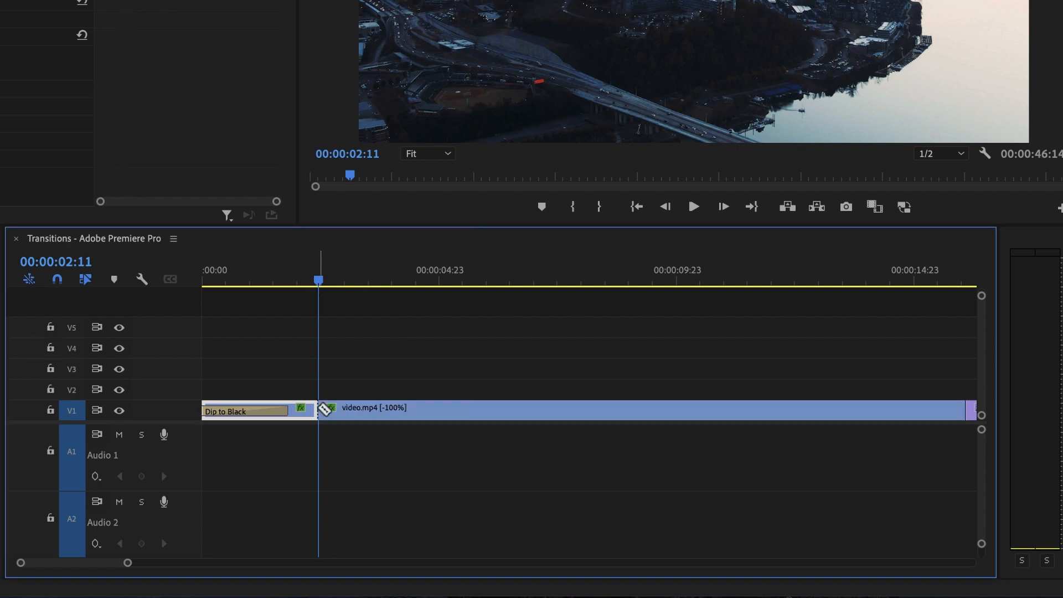
pyautogui.press('v')
# Step: Set the second video.mp4 segment's speed to 778% with Reverse Speed off and the trailing clips shifted by a ripple edit
pyautogui.click(372, 412)
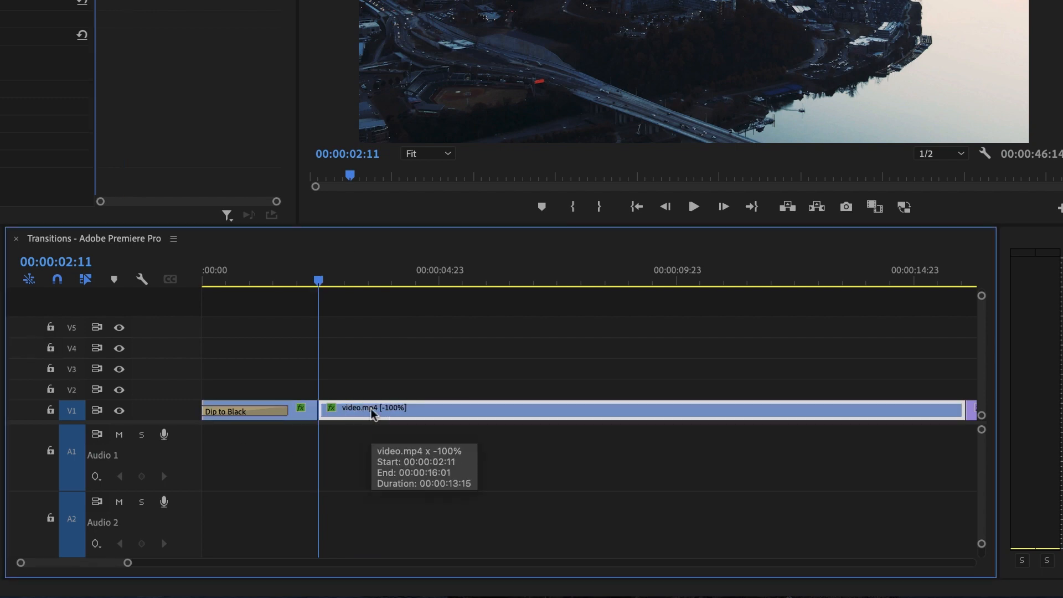
pyautogui.rightClick(372, 412)
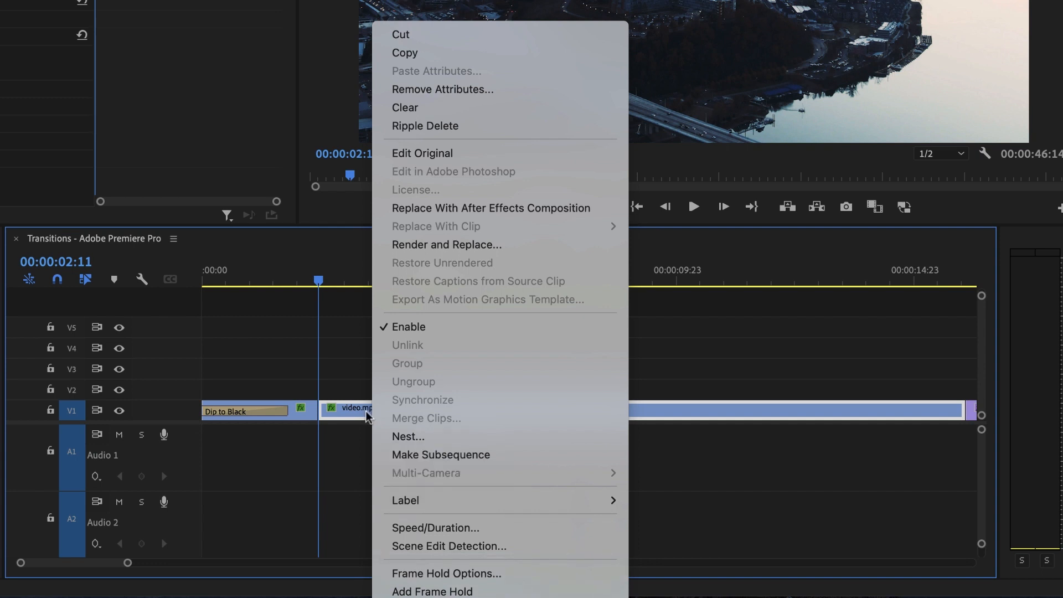
pyautogui.click(431, 528)
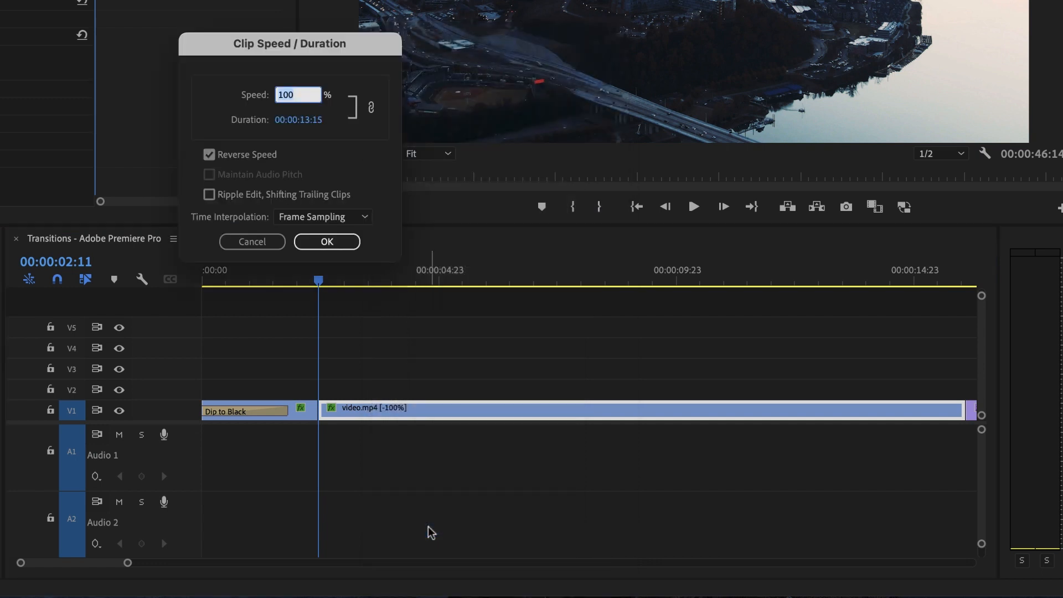
pyautogui.write('778')
pyautogui.click(209, 194)
pyautogui.click(208, 155)
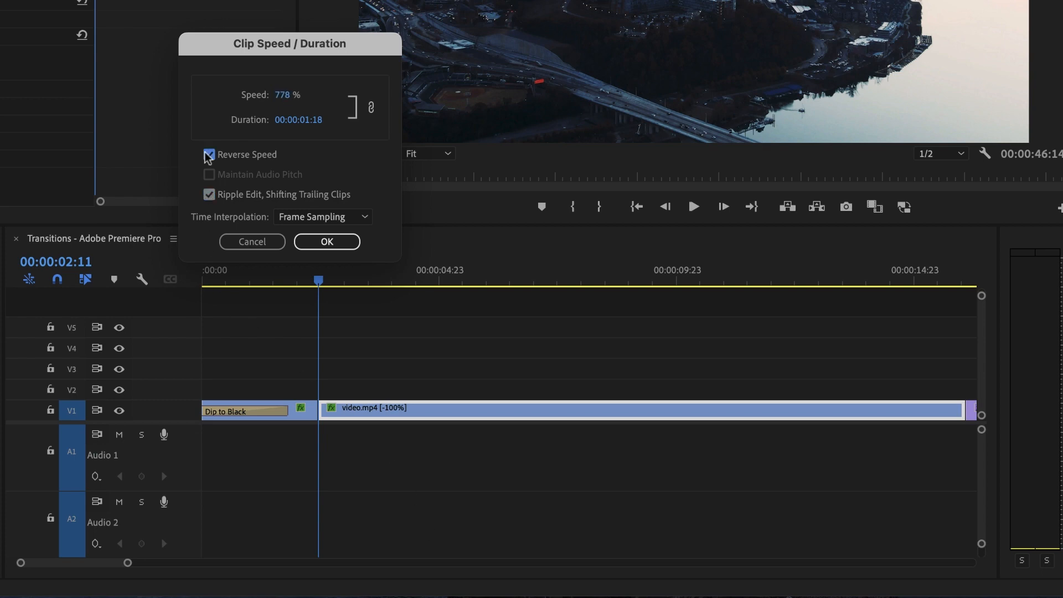
pyautogui.click(341, 244)
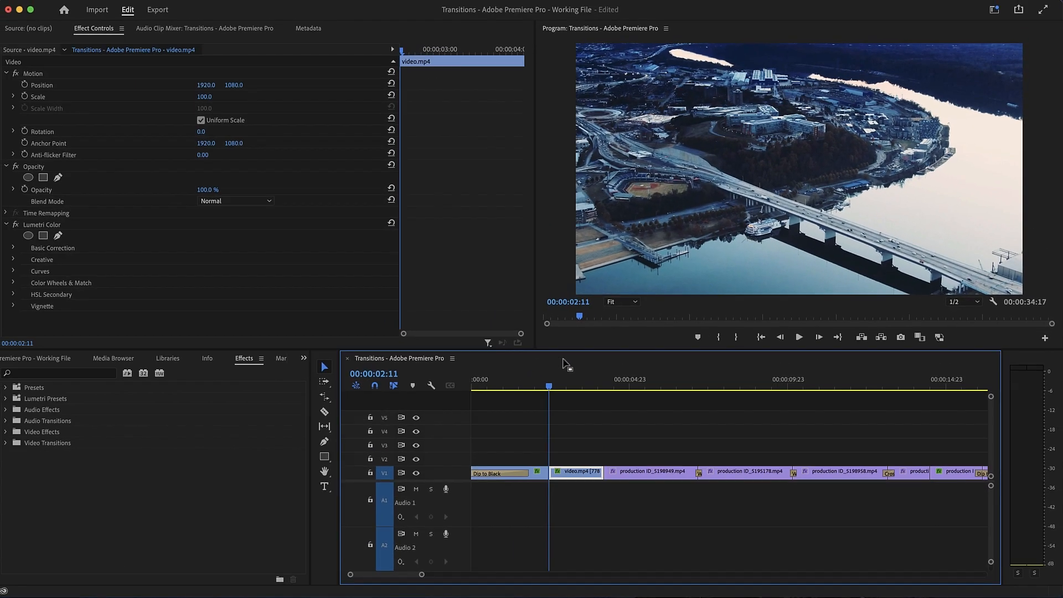
# Step: Play the sequence from the start through the sped-up video.mp4 segment into production ID_5198949
pyautogui.press('space')
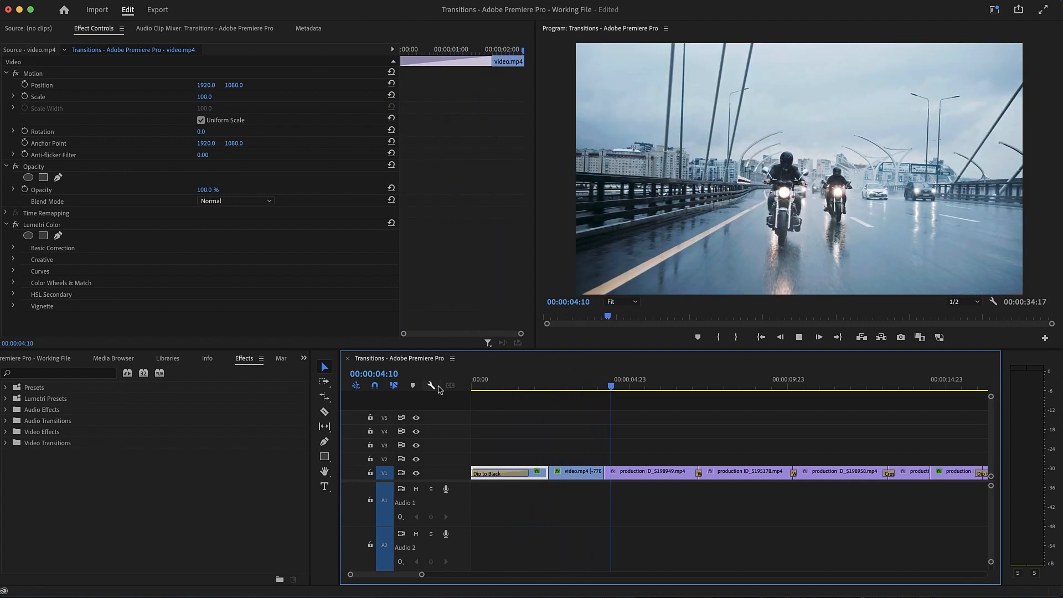
pyautogui.press('space')
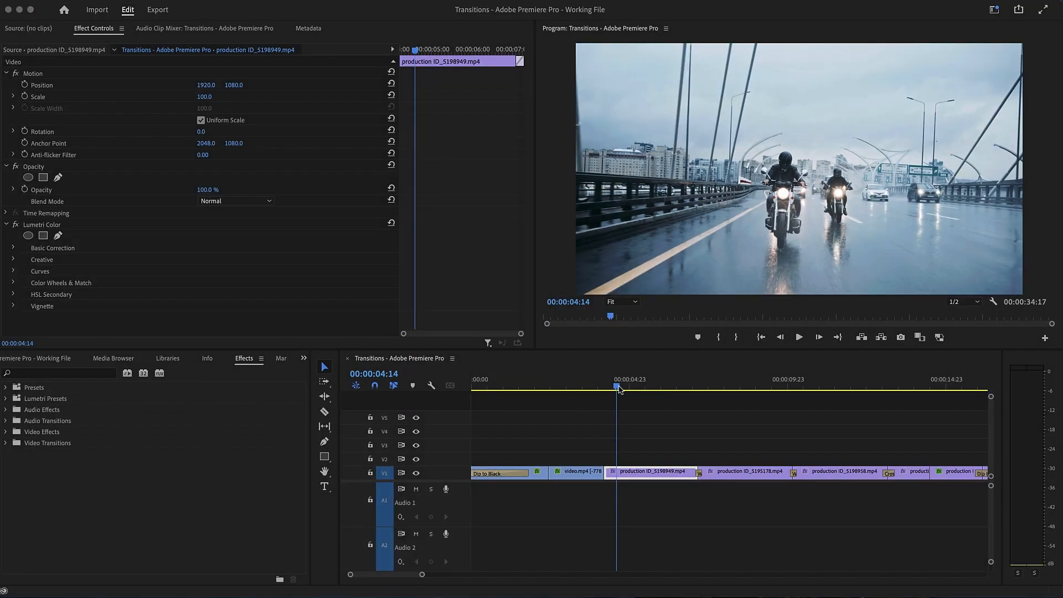
pyautogui.click(611, 404)
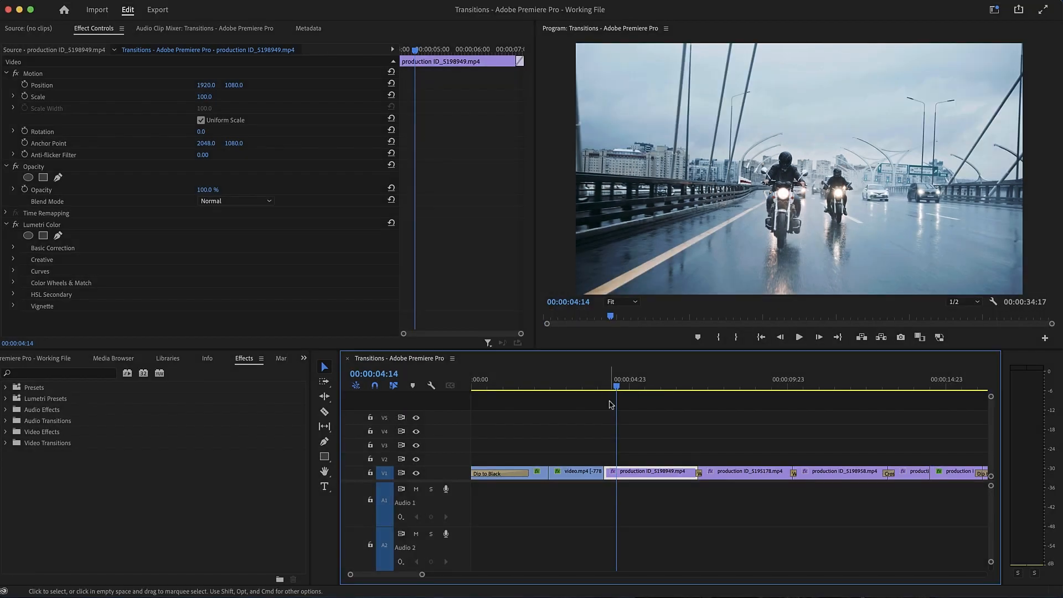
# Step: Keyframe the position of production ID_5192797.mp4 at 2445, 779 at 00:00:16:05
pyautogui.moveTo(423, 577); pyautogui.dragTo(488, 580)
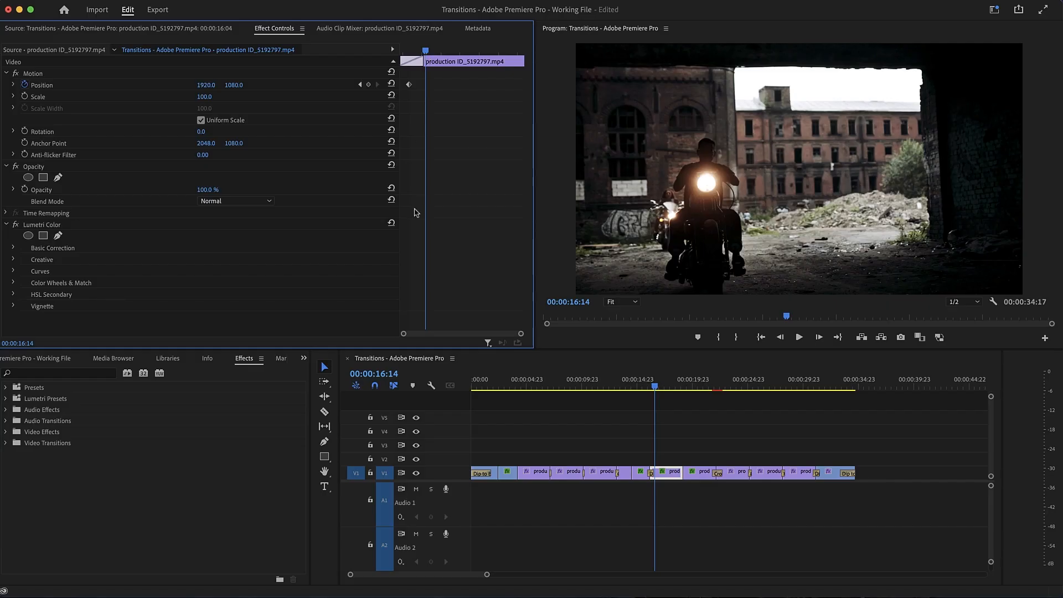
pyautogui.click(406, 374)
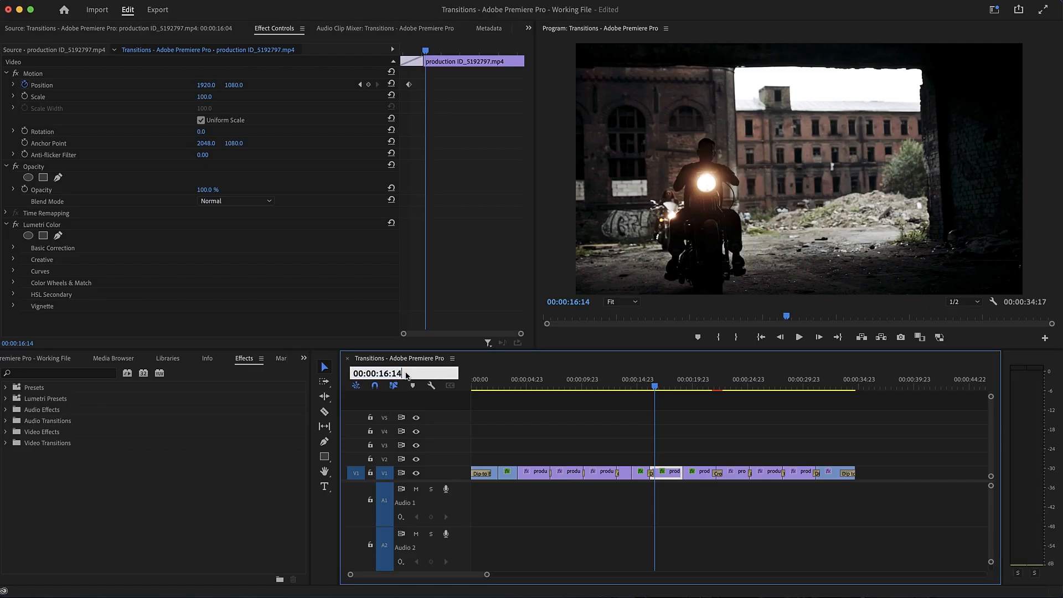
pyautogui.write('05')
pyautogui.press('Return')
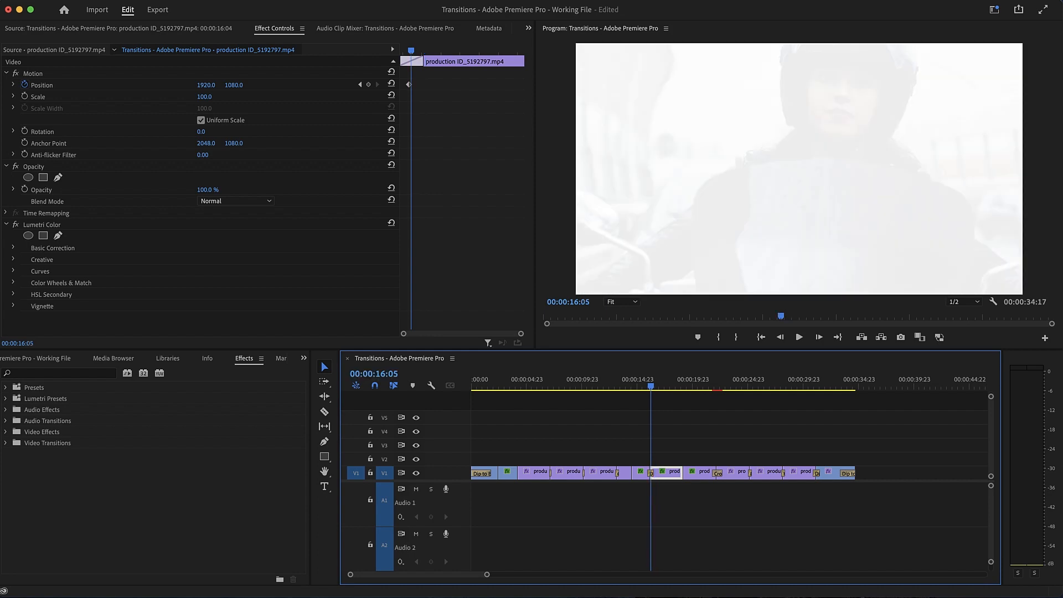
pyautogui.click(207, 85)
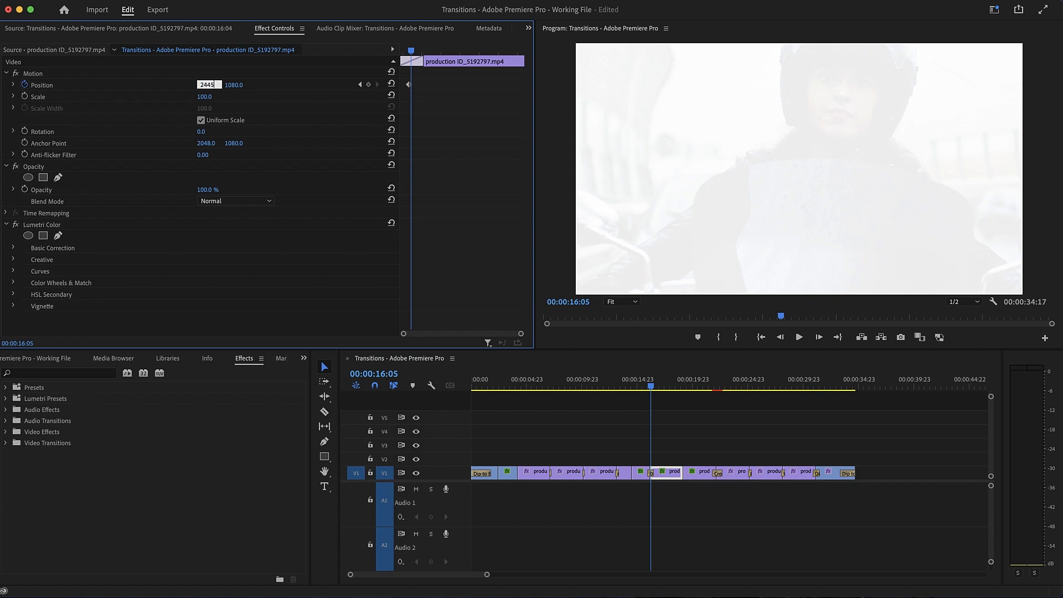
pyautogui.press('Return')
pyautogui.click(237, 84)
pyautogui.press('Return')
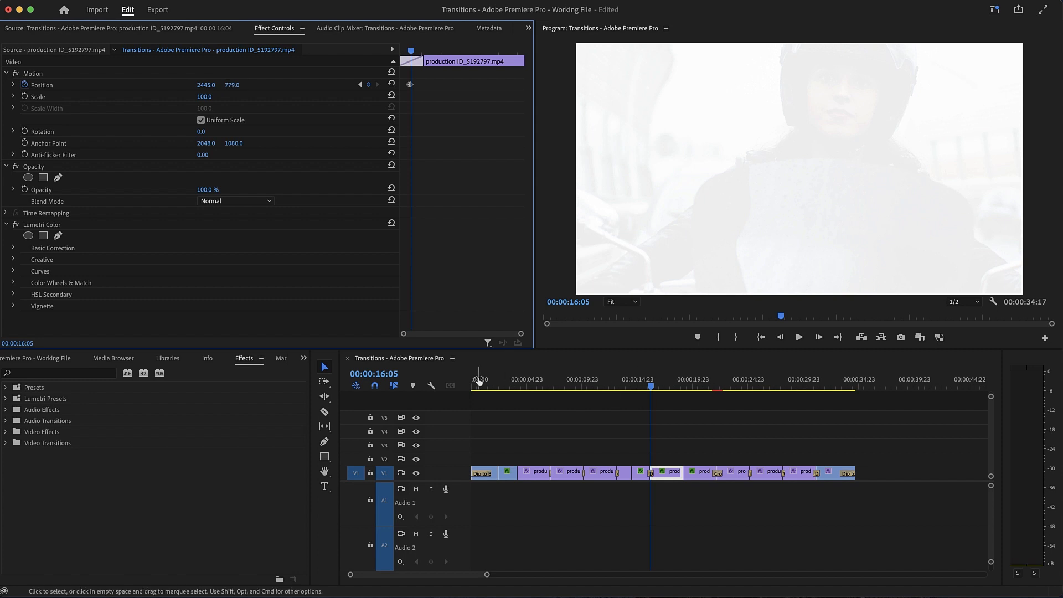
# Step: Add a position keyframe to production ID_5192797.mp4 at 00:00:17:16 with the horizontal value 1385.8
pyautogui.click(385, 373)
pyautogui.click(407, 375)
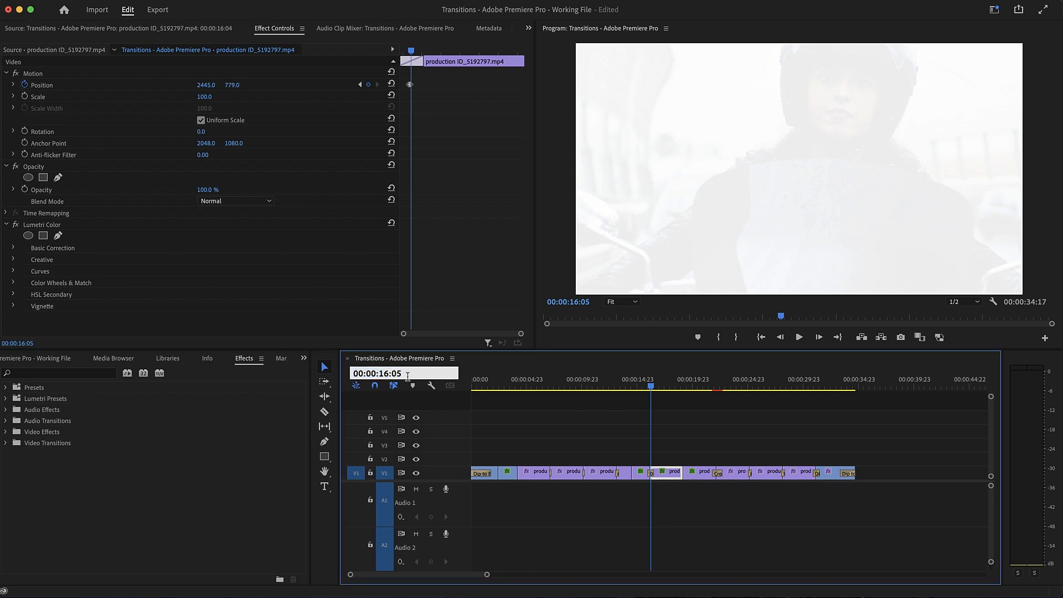
pyautogui.press('Left')
pyautogui.press('Left')
pyautogui.press('Left')
pyautogui.press('BackSpace')
pyautogui.press('Return')
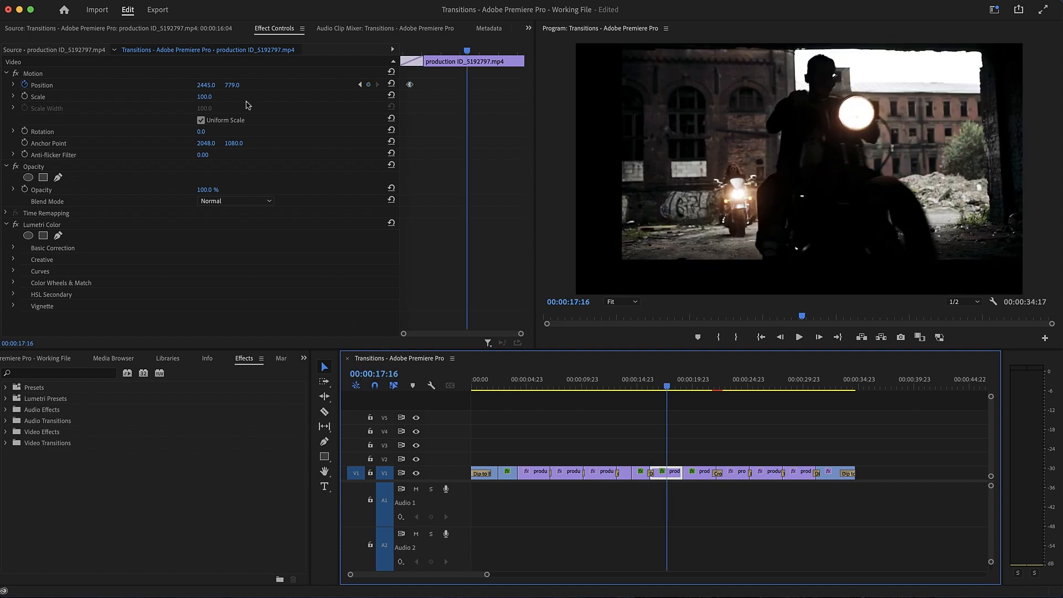
pyautogui.click(209, 85)
pyautogui.write('1385.')
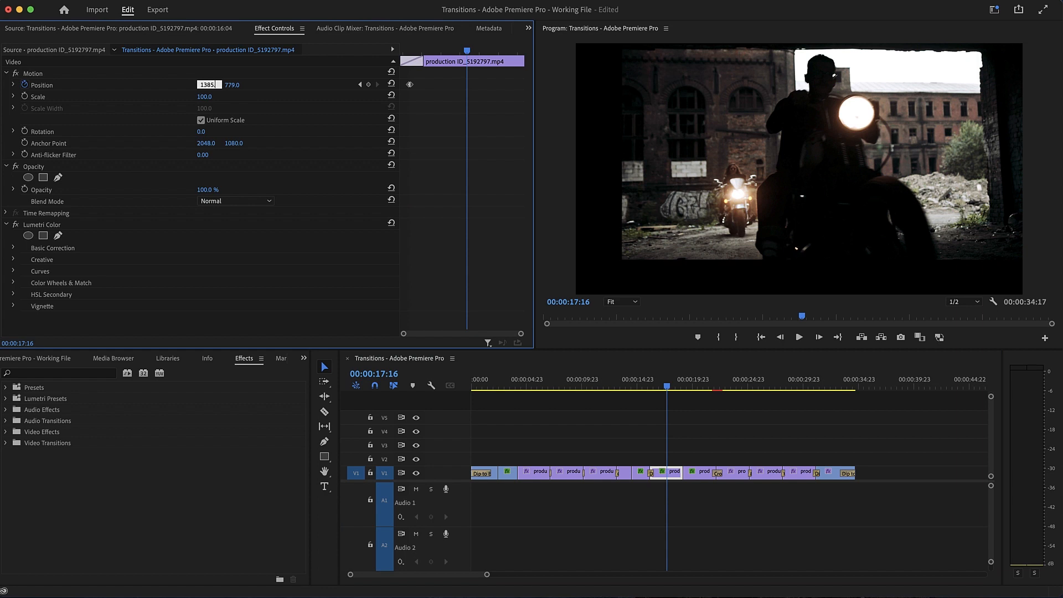
pyautogui.write('8')
pyautogui.press('Return')
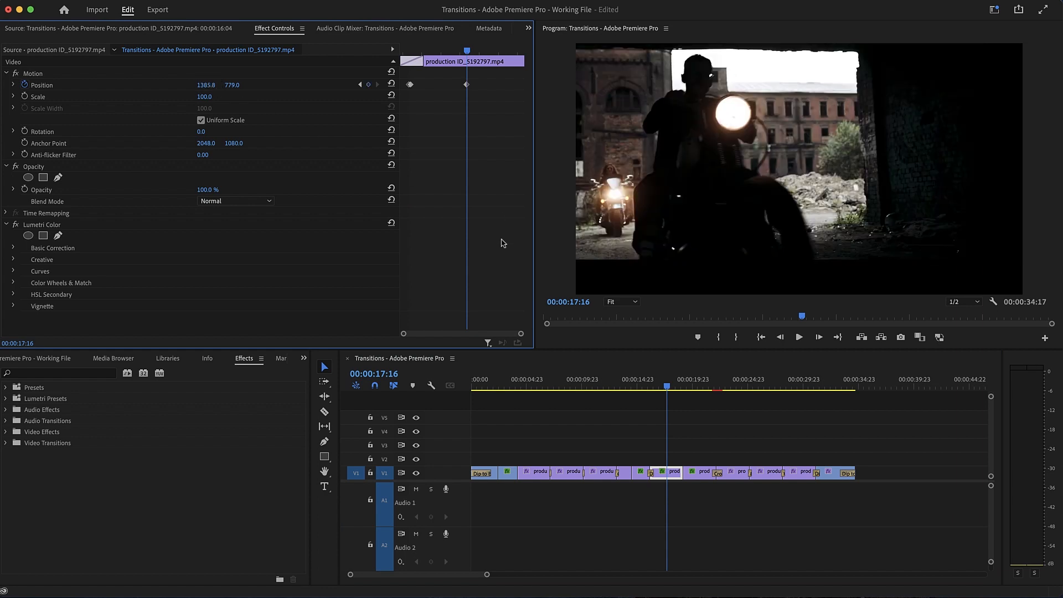
# Step: Add a position keyframe to production ID_5192797.mp4 at 00:00:19:03 with the horizontal value -2432
pyautogui.click(384, 373)
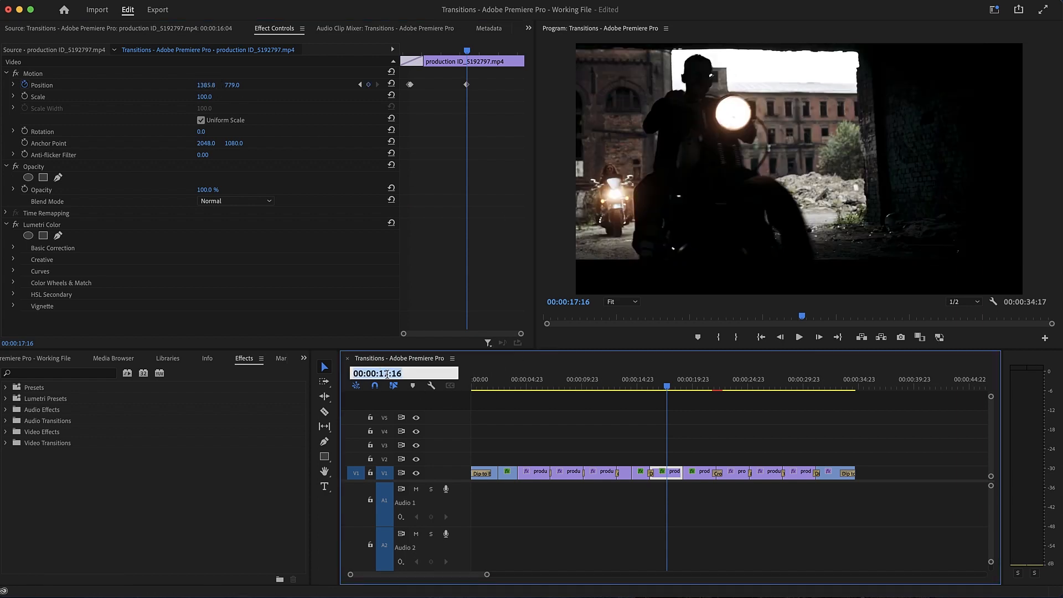
pyautogui.click(387, 374)
pyautogui.press('BackSpace')
pyautogui.write('03')
pyautogui.press('Return')
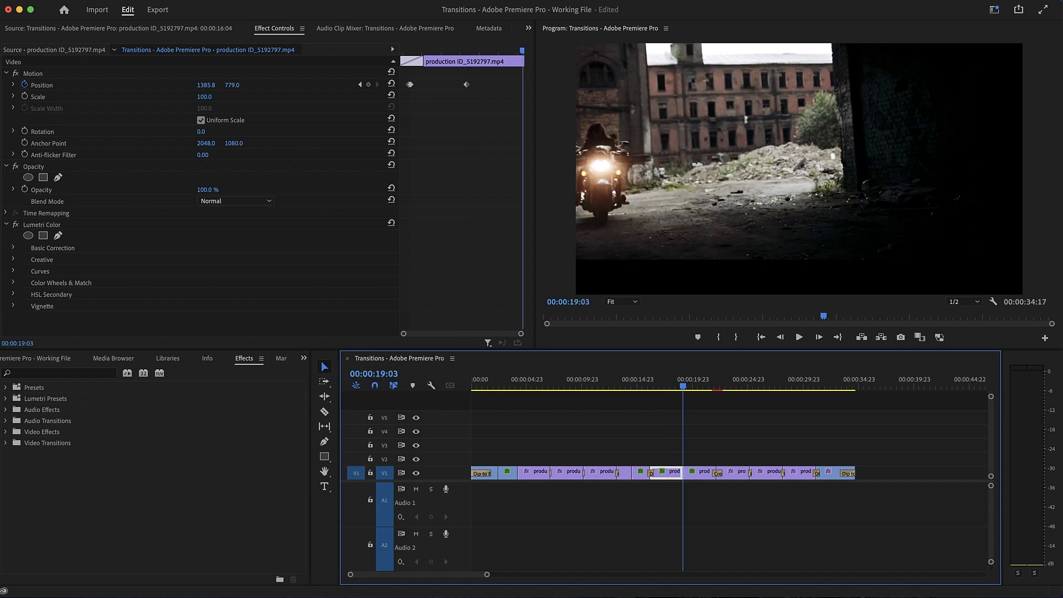
pyautogui.click(209, 85)
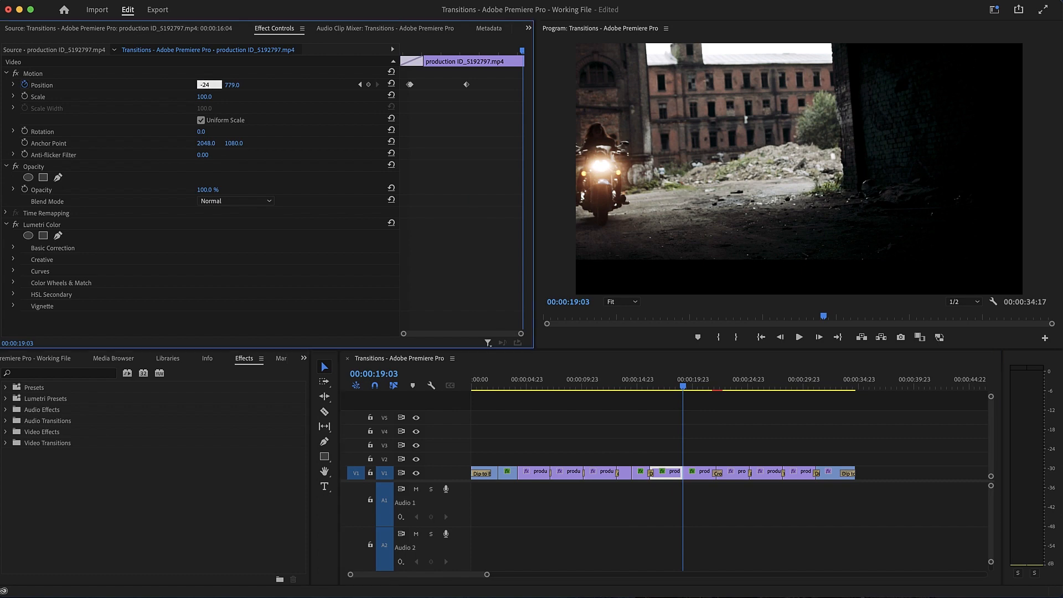
pyautogui.write('-2432')
pyautogui.press('Return')
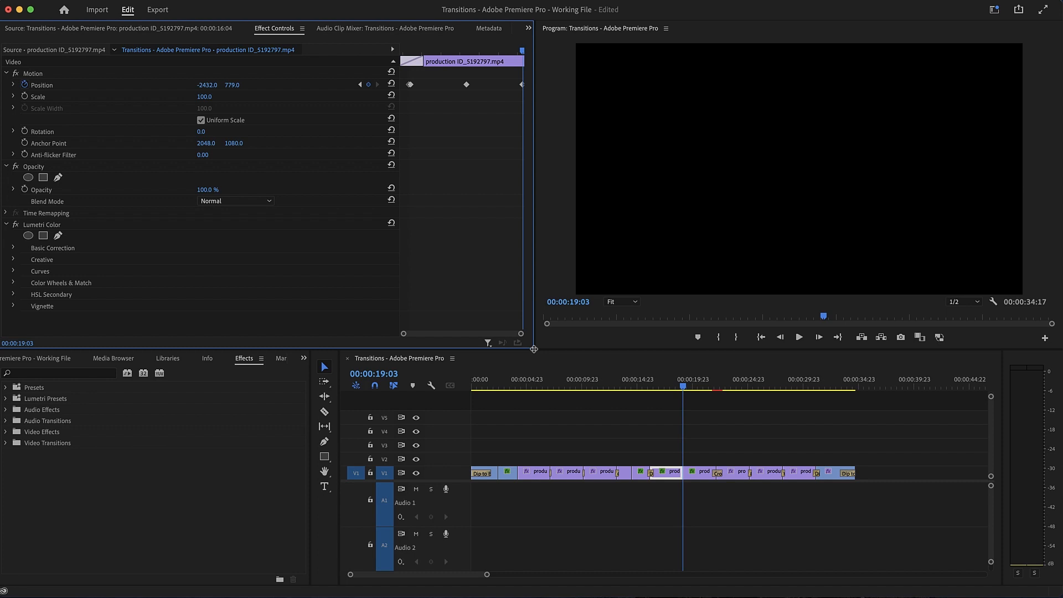
# Step: Set the scale of production ID_5192797.mp4 to 120 and play its movement through into the following clip
pyautogui.click(205, 98)
pyautogui.press('Return')
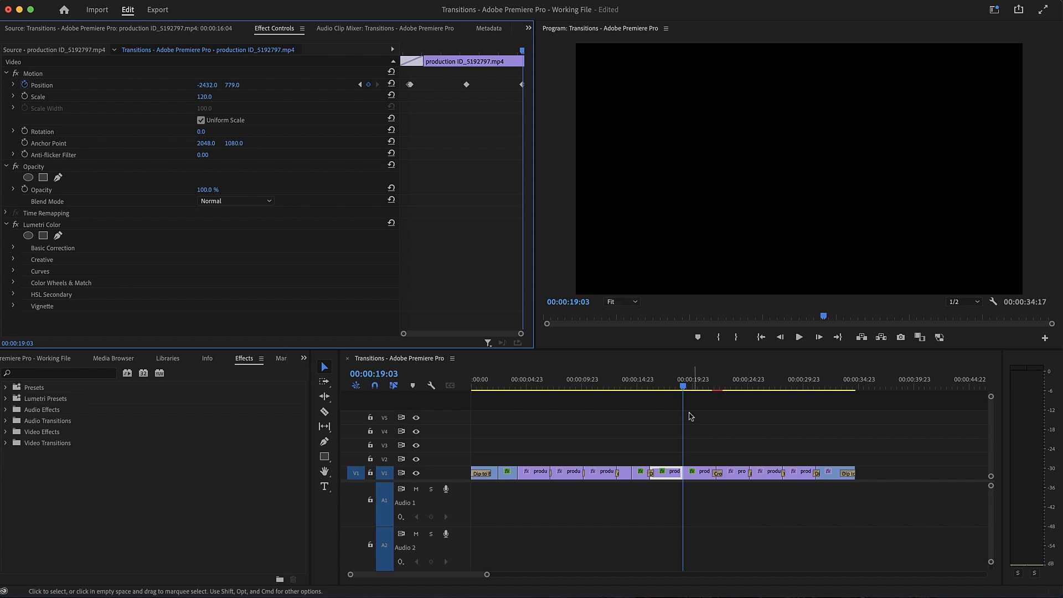
pyautogui.click(647, 389)
pyautogui.press('space')
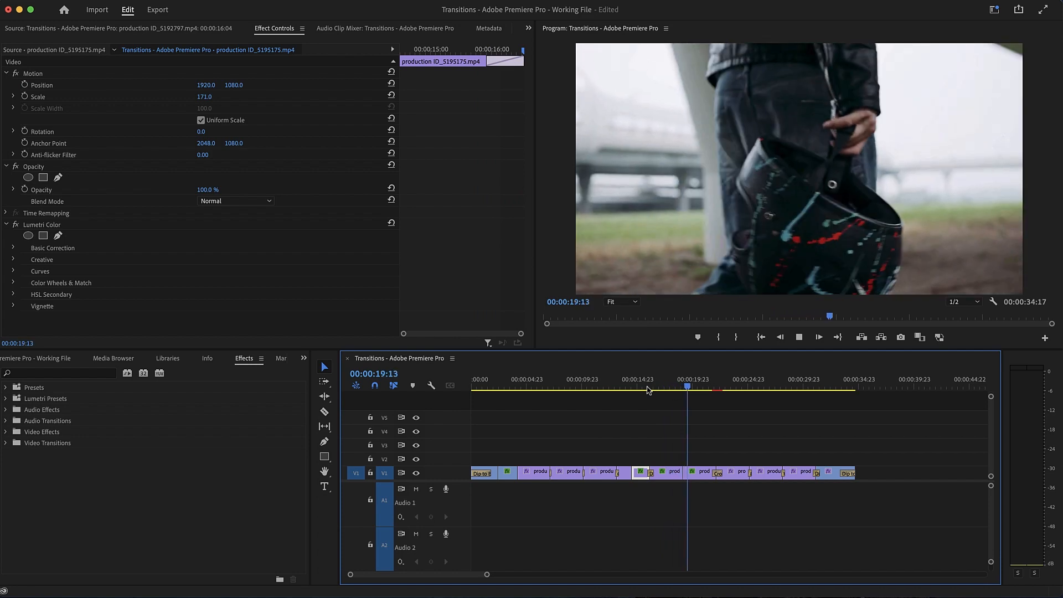
pyautogui.press('space')
# Step: Add a scale keyframe of 879 to production ID_5194061.mp4 at its start, 00:00:19:04
pyautogui.moveTo(653, 389); pyautogui.dragTo(690, 394)
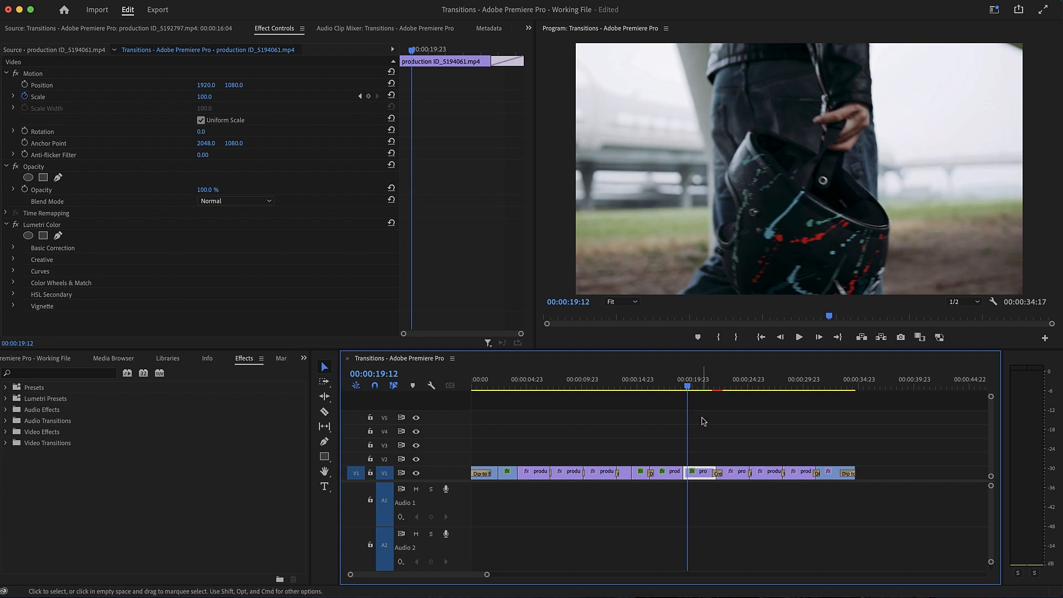
pyautogui.click(396, 376)
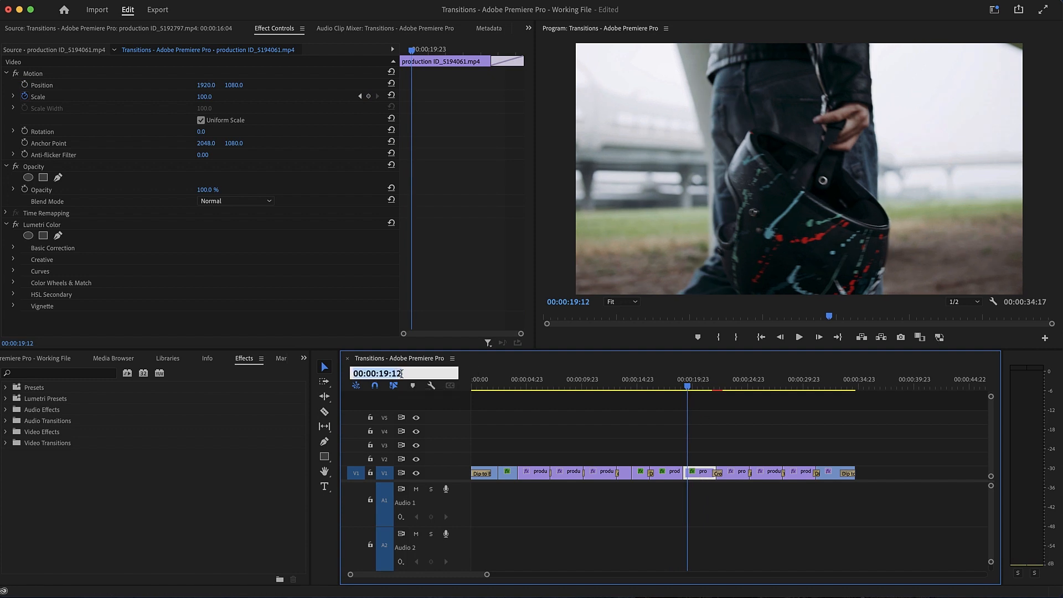
pyautogui.write('04')
pyautogui.press('Return')
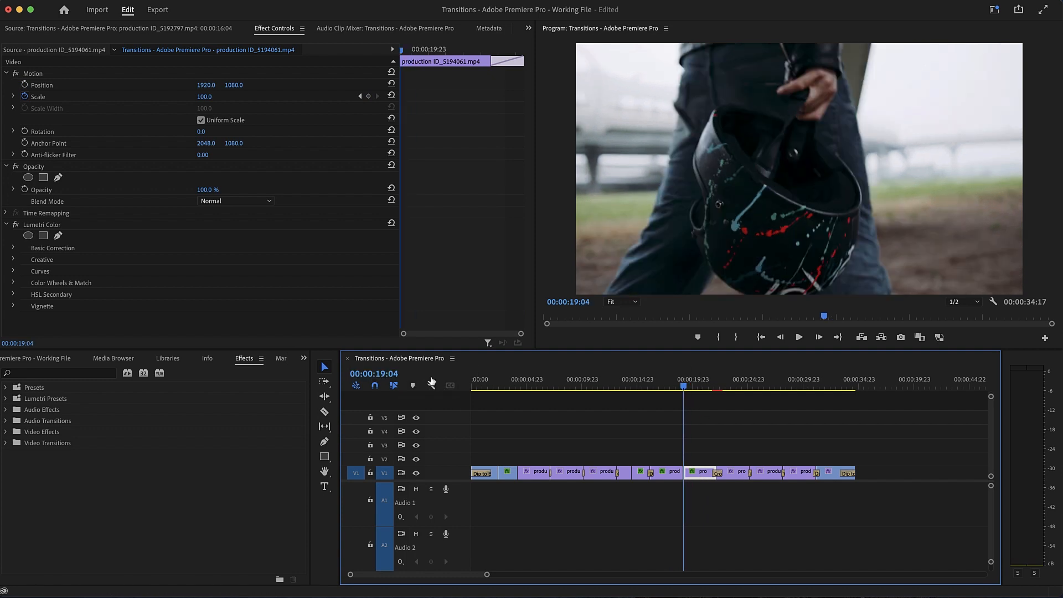
pyautogui.click(368, 97)
pyautogui.click(208, 98)
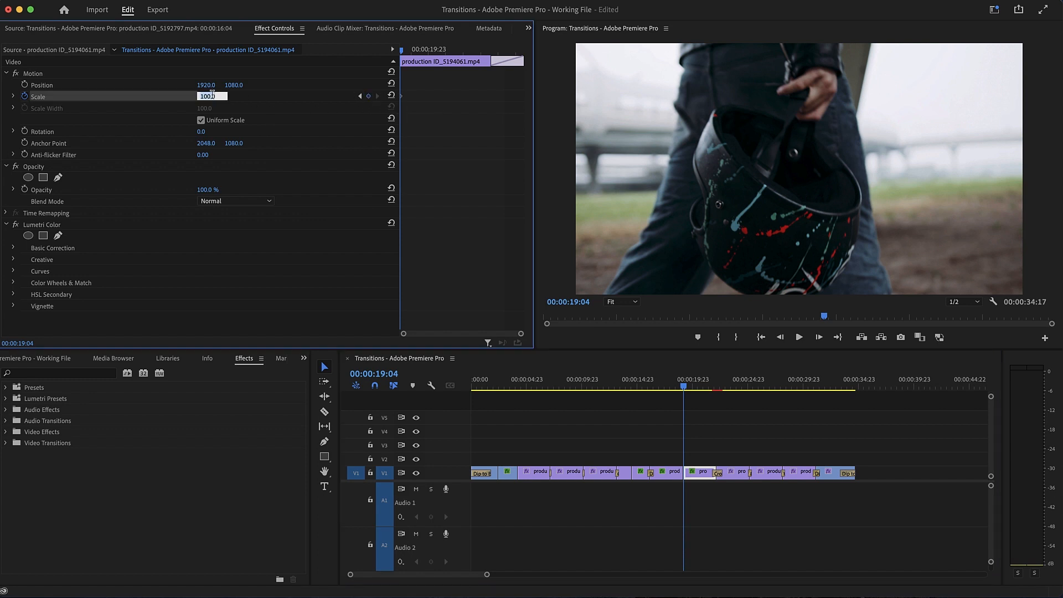
pyautogui.write('879')
pyautogui.press('Return')
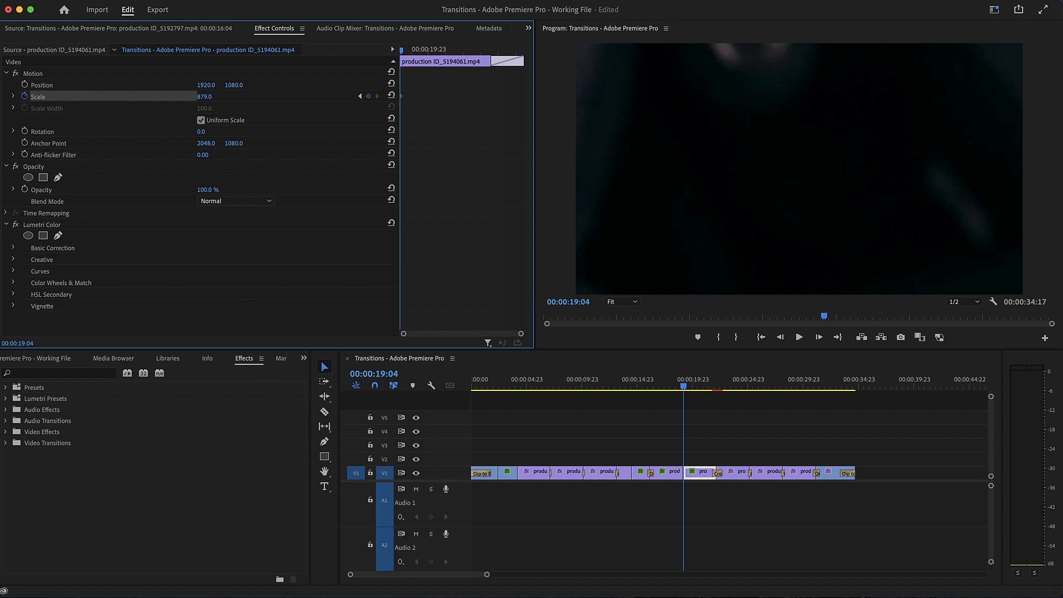
# Step: Add a scale keyframe of 100 to production ID_5194061.mp4 at 00:00:20:01 and play the transition from 00:00:17:01
pyautogui.click(388, 375)
pyautogui.write('20:')
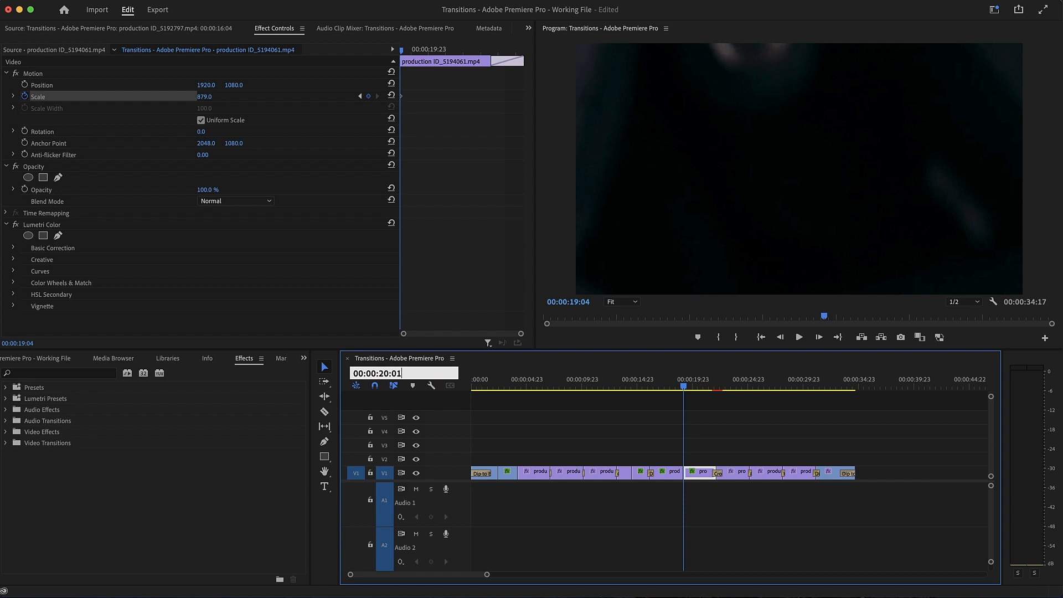
pyautogui.write('01')
pyautogui.press('Return')
pyautogui.click(213, 95)
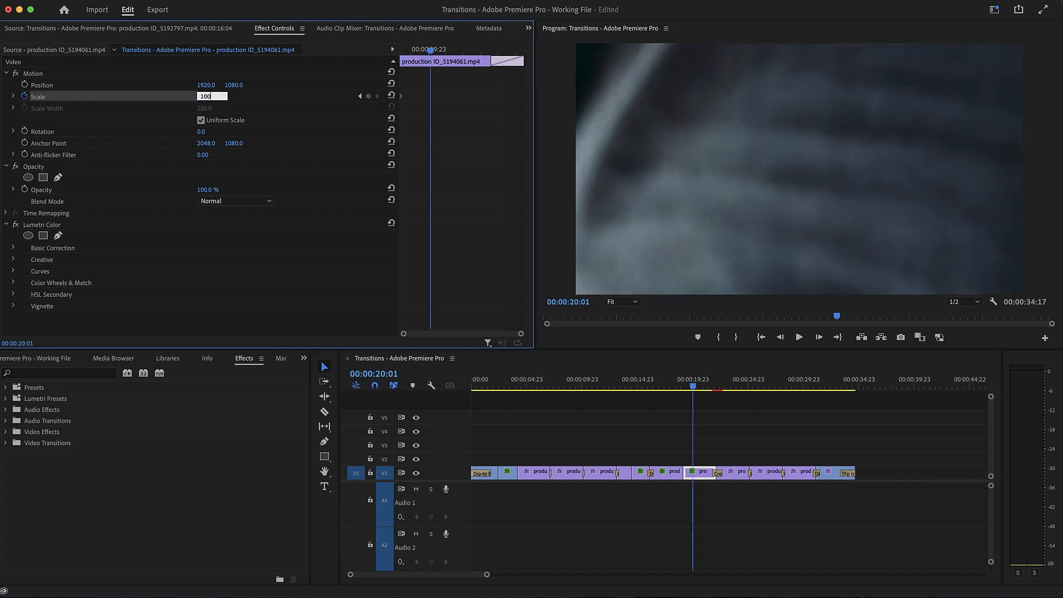
pyautogui.press('Return')
pyautogui.click(660, 387)
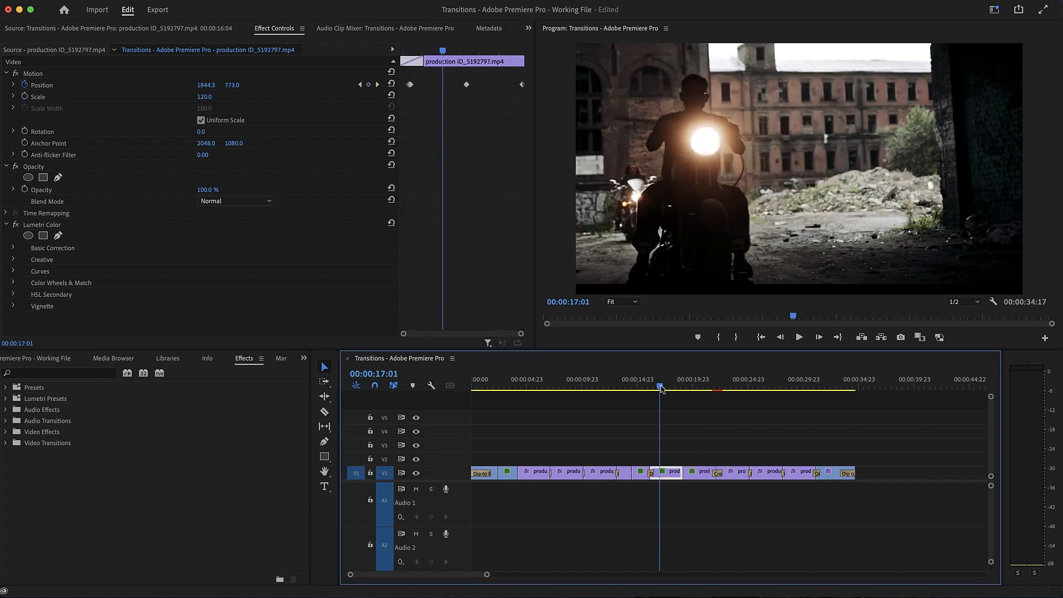
pyautogui.press('space')
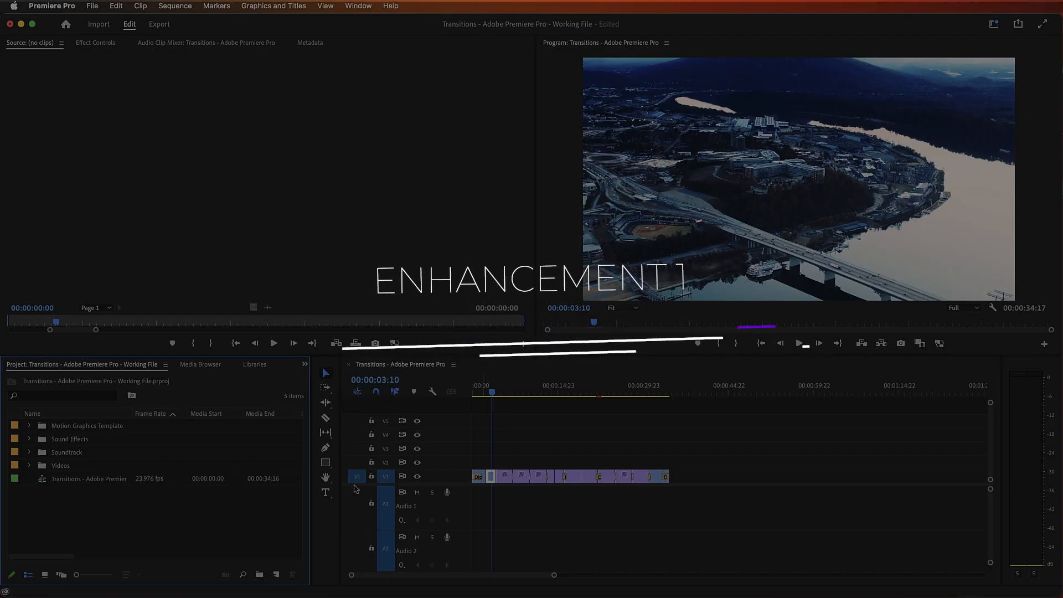
# Step: Create a new adjustment layer in the project at 3840 by 2160, 23.976 fps, with square pixels
pyautogui.rightClick(258, 487)
pyautogui.moveTo(319, 545)
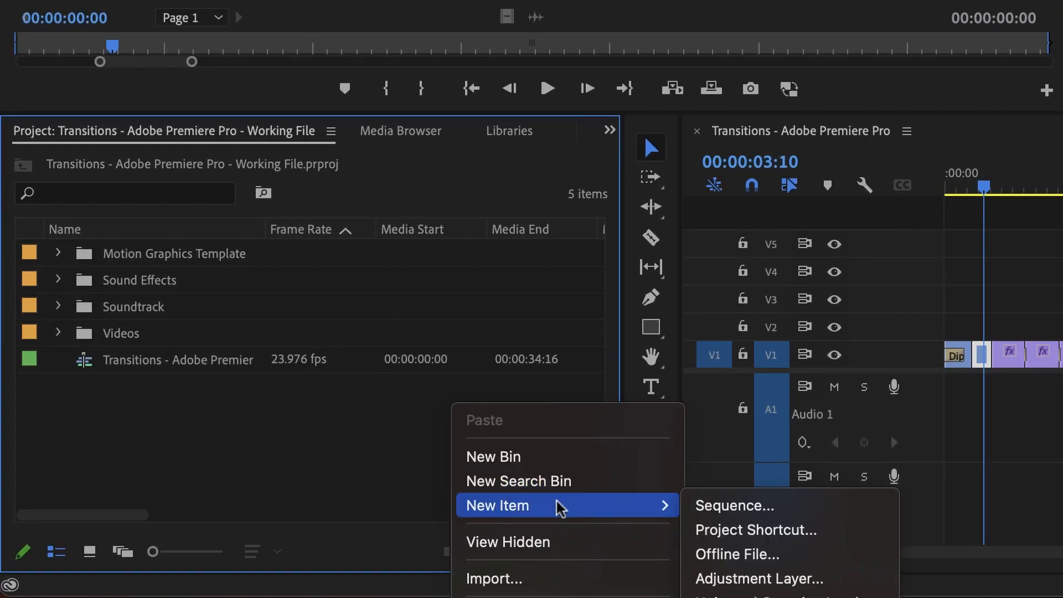
pyautogui.click(759, 578)
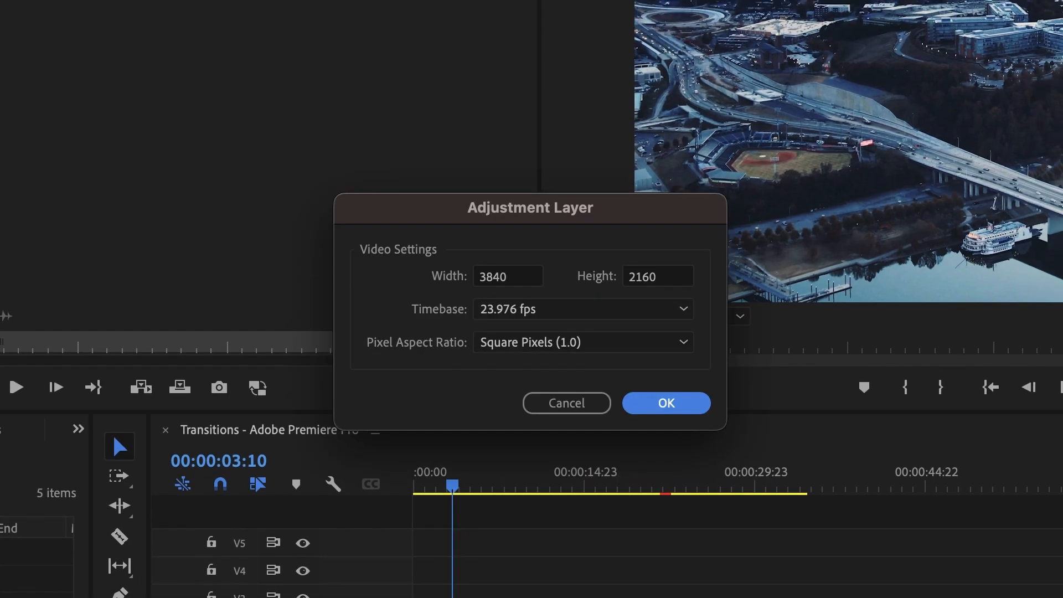
pyautogui.click(666, 403)
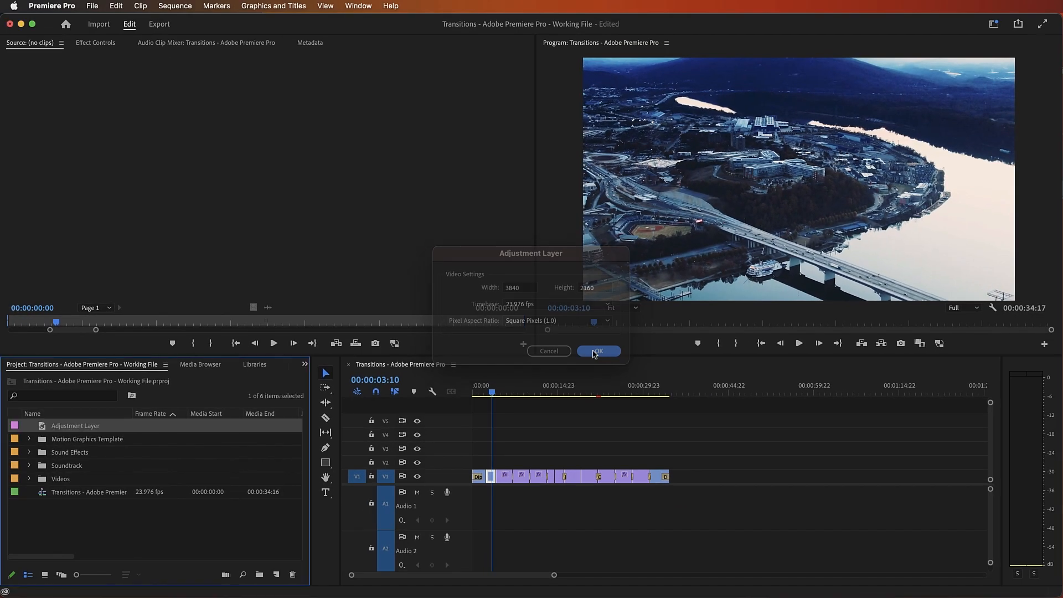
# Step: Rename the adjustment layer in the project as Black Bars
pyautogui.rightClick(71, 425)
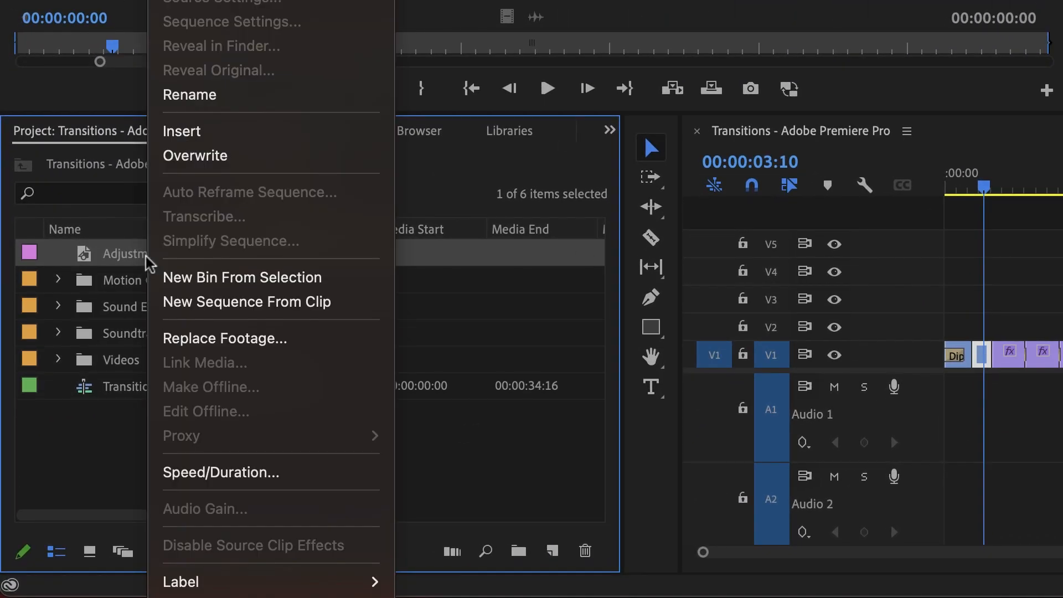
pyautogui.click(189, 94)
pyautogui.write('Black ')
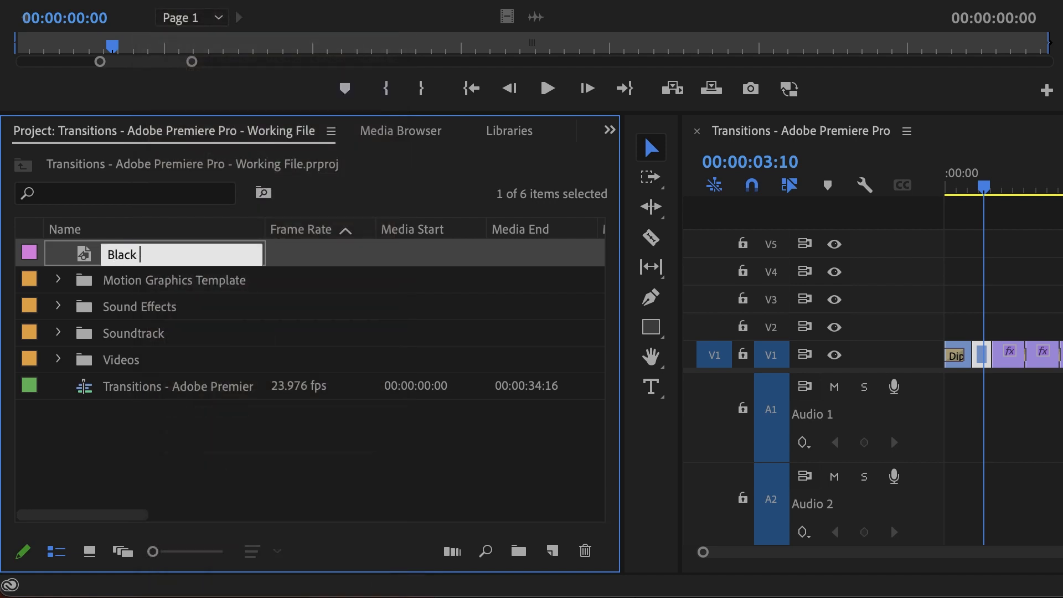
pyautogui.write('Bars')
pyautogui.press('Return')
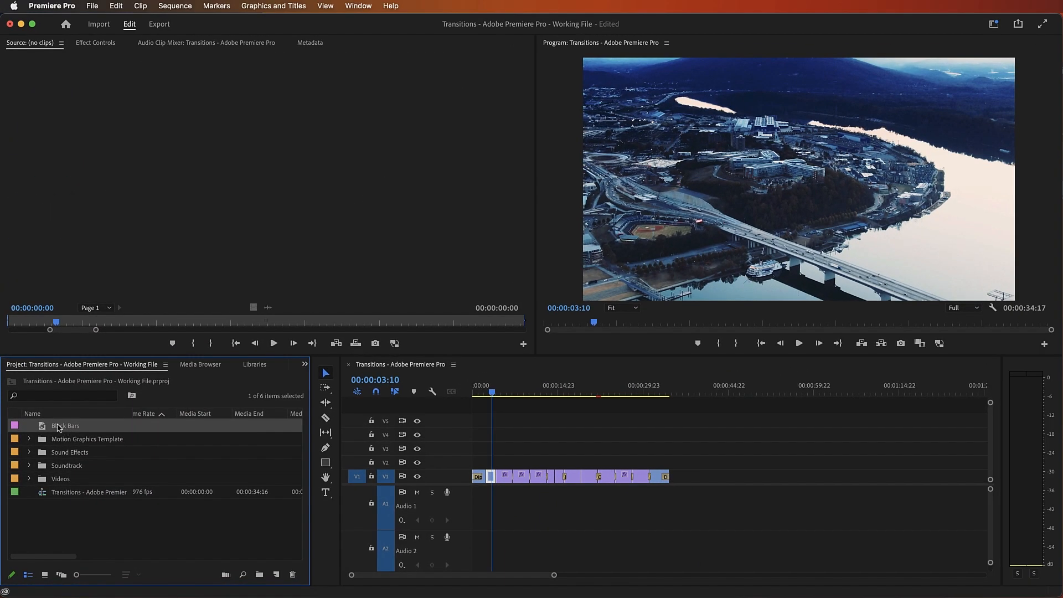
# Step: Place the Black Bars layer on track V3 across the whole sequence and show its effect settings
pyautogui.moveTo(59, 427); pyautogui.dragTo(664, 449)
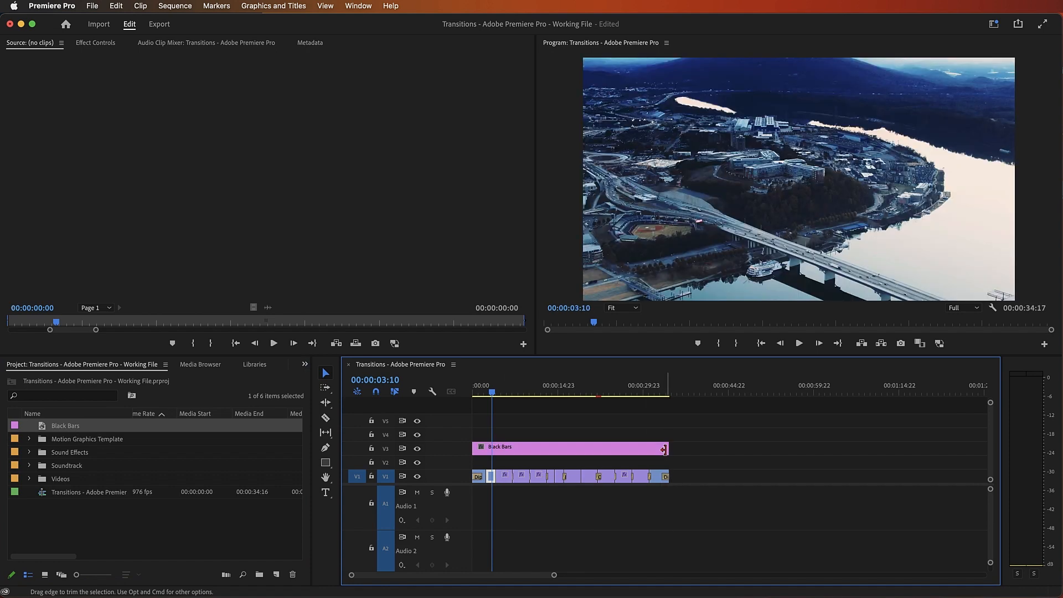
pyautogui.doubleClick(588, 451)
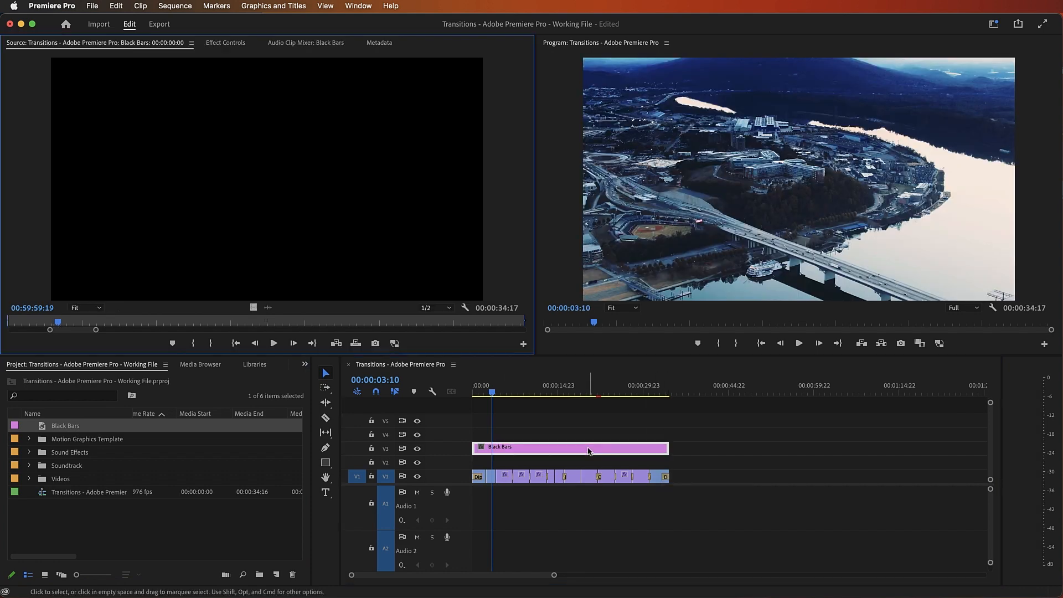
pyautogui.click(221, 45)
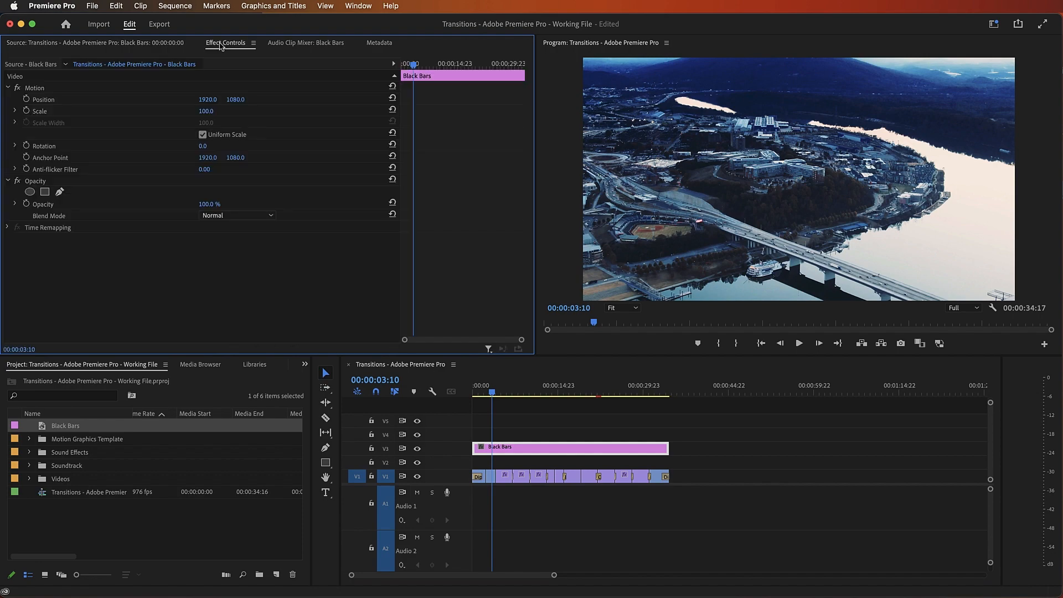
# Step: Search the effects for crop and apply the Crop effect to the Black Bars layer
pyautogui.click(305, 363)
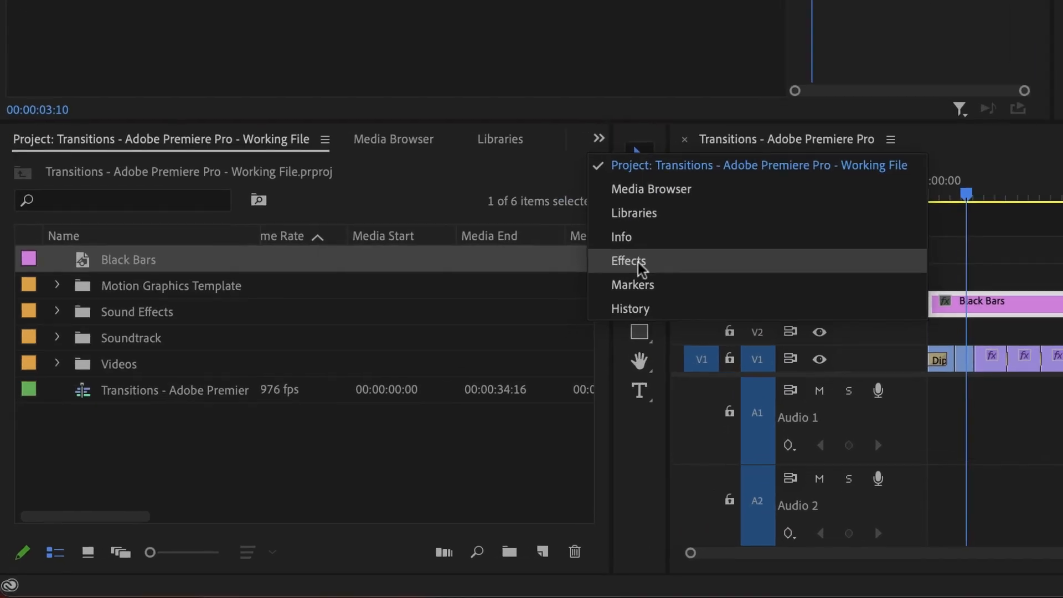
pyautogui.click(326, 428)
pyautogui.click(100, 379)
pyautogui.write('crop')
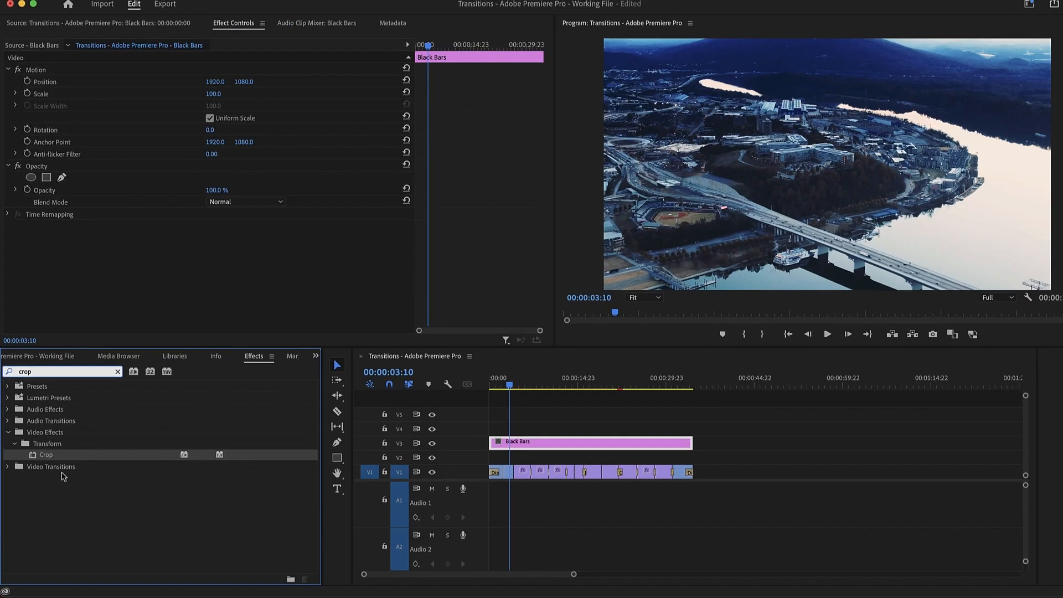
pyautogui.moveTo(85, 322); pyautogui.dragTo(137, 277)
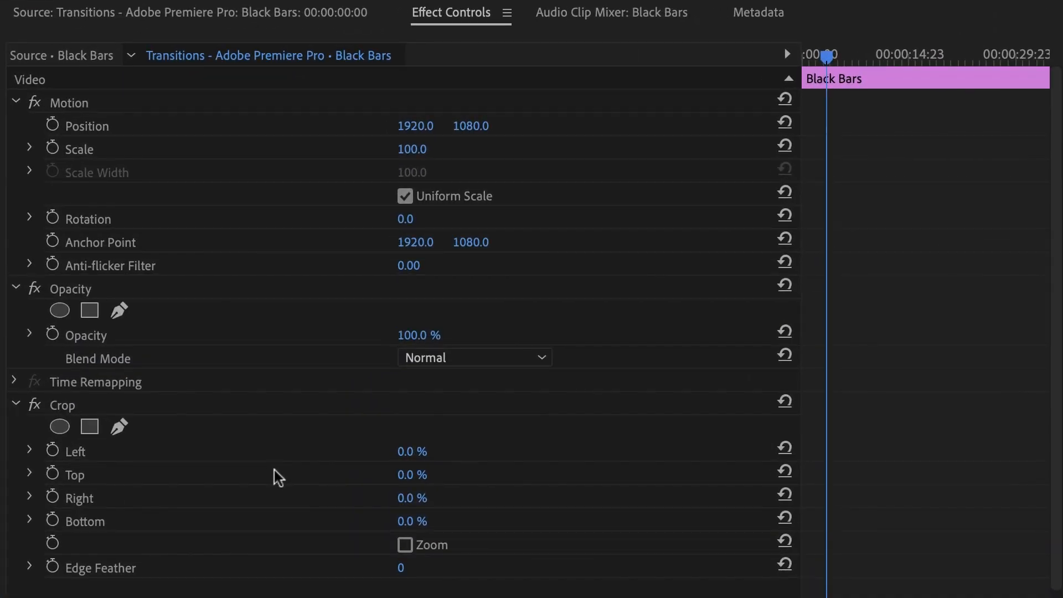
# Step: Set the Black Bars layer's Crop effect to 11.5% at both the top and the bottom
pyautogui.click(425, 474)
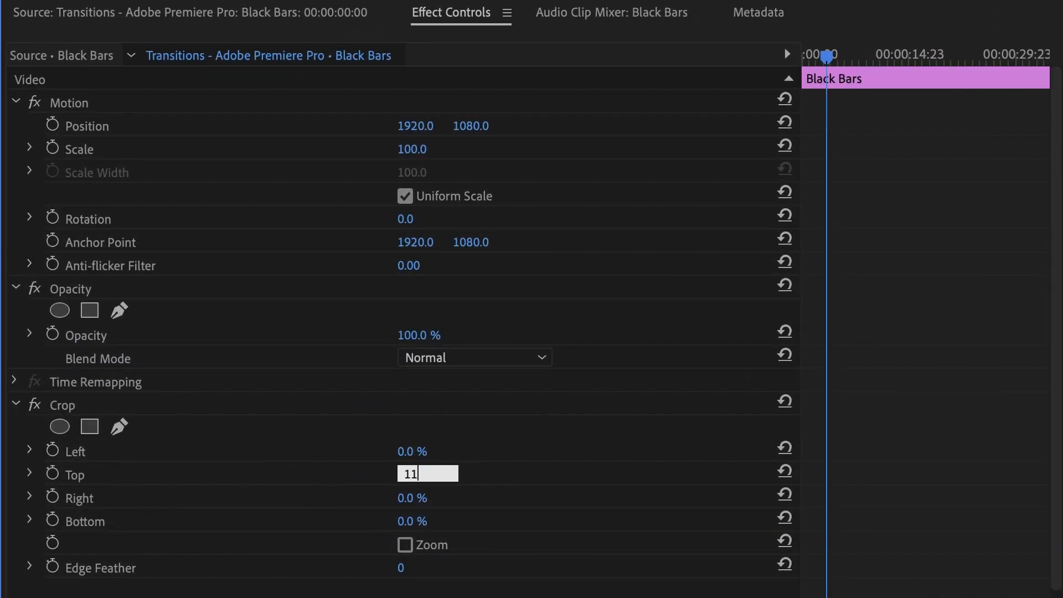
pyautogui.write('11.5')
pyautogui.press('Return')
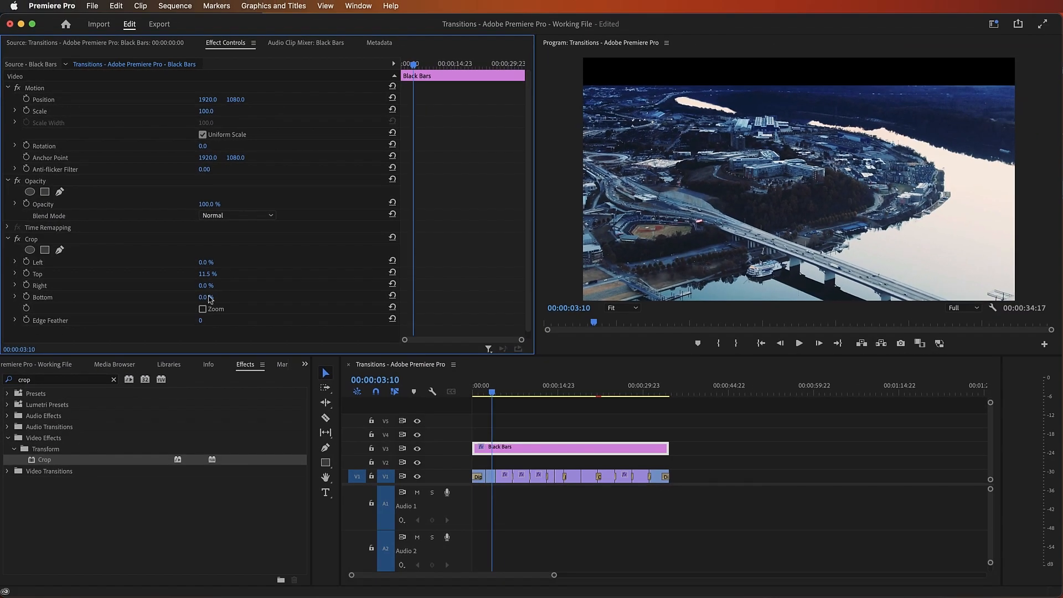
pyautogui.write('11.5')
pyautogui.press('Return')
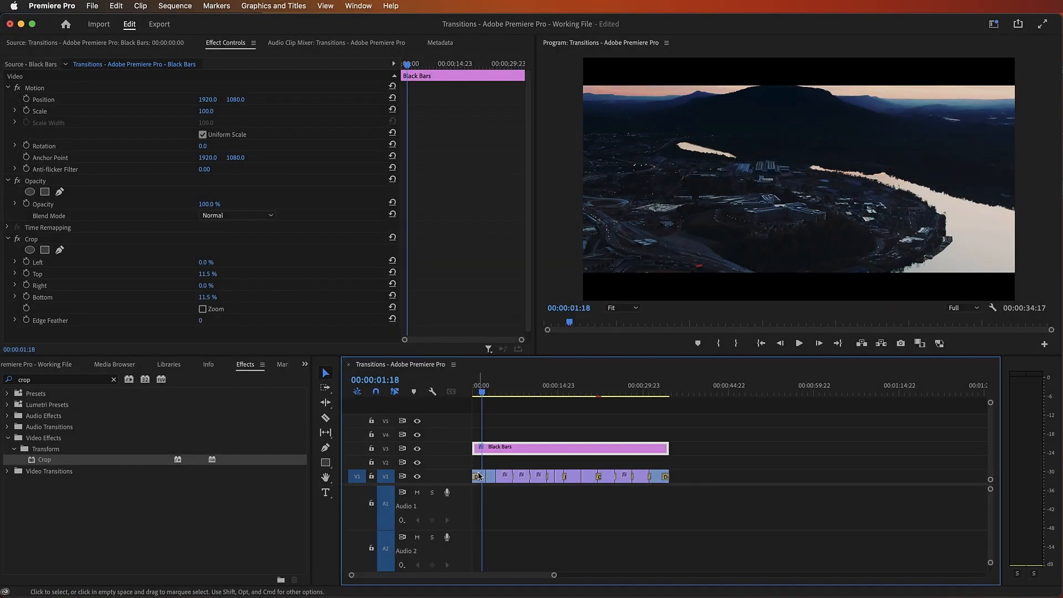
# Step: Set the vertical position of the first two video.mp4 clips on V1 to 1148 and play the sequence's opening
pyautogui.click(478, 476)
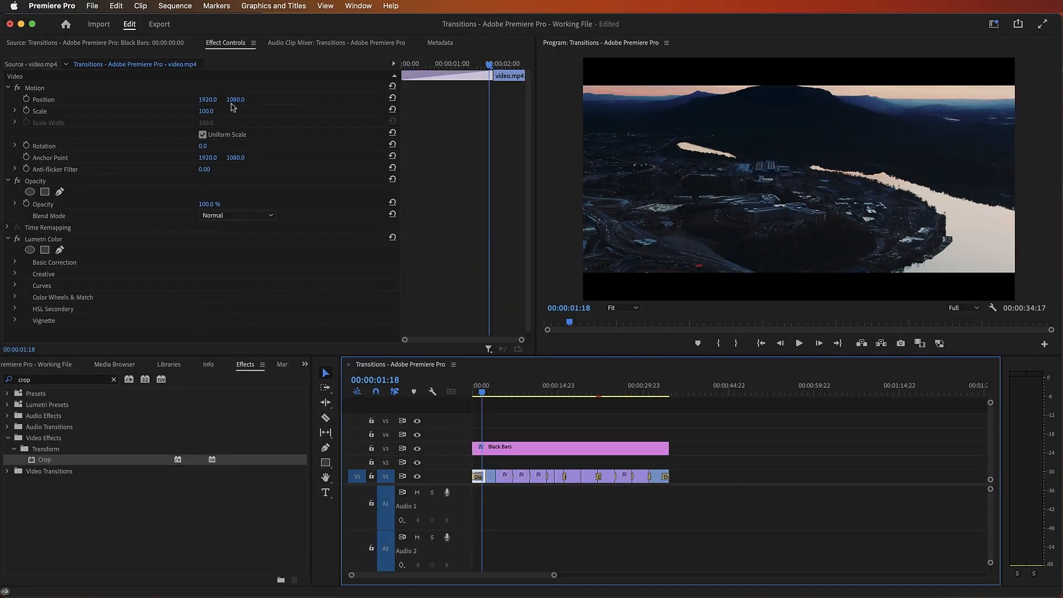
pyautogui.moveTo(235, 103); pyautogui.dragTo(273, 103)
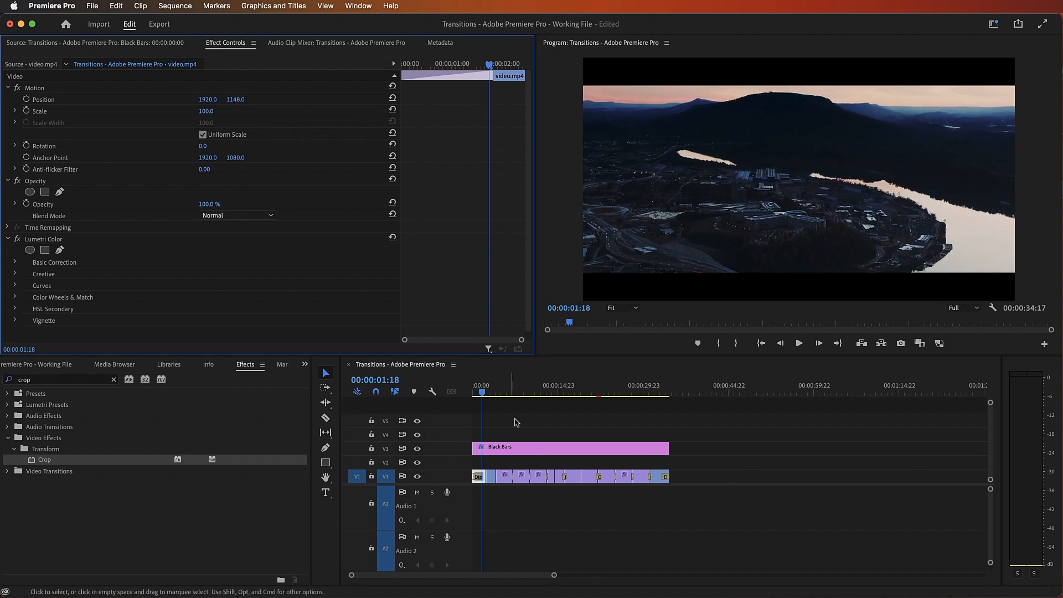
pyautogui.moveTo(481, 393); pyautogui.dragTo(491, 395)
pyautogui.click(234, 98)
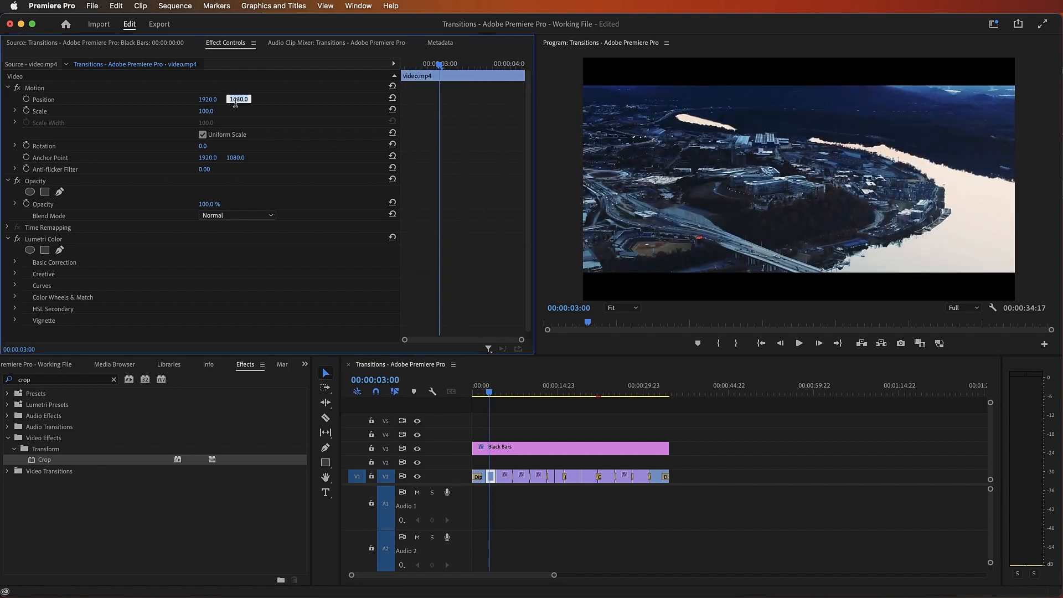
pyautogui.press('Return')
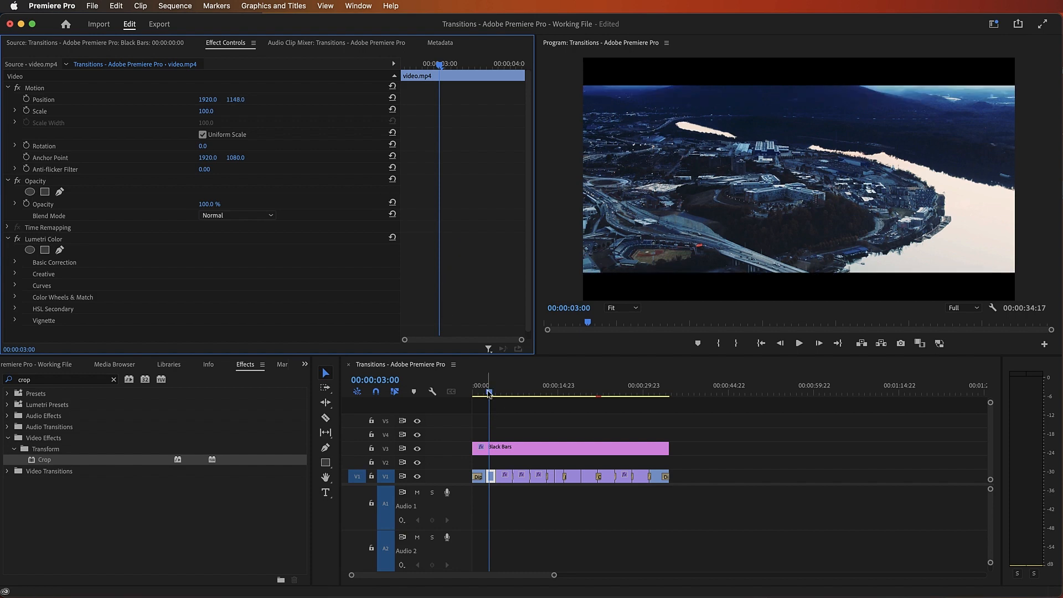
pyautogui.moveTo(489, 393); pyautogui.dragTo(446, 394)
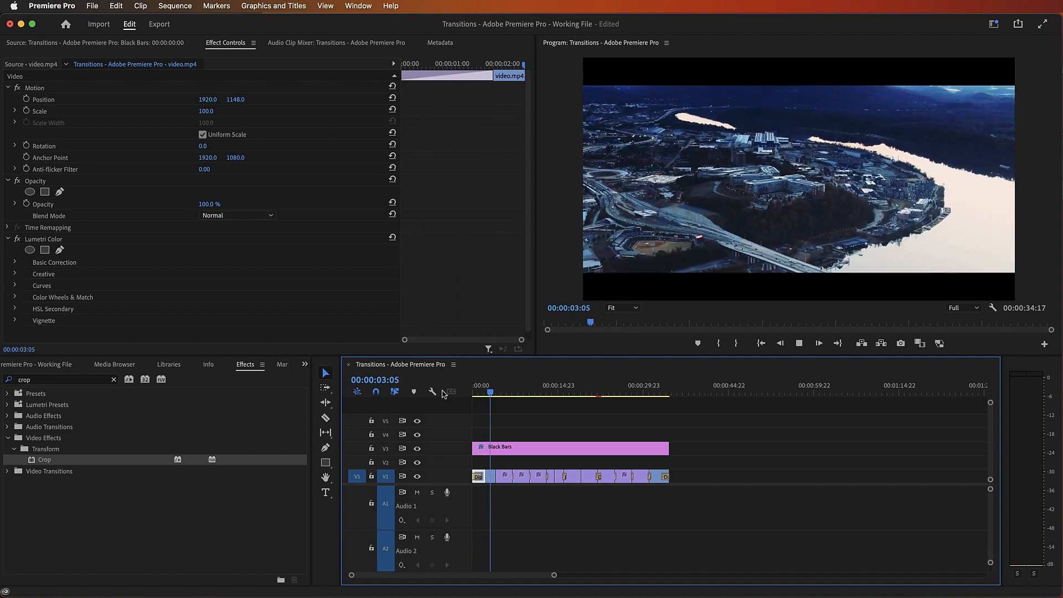
# Step: Reframe the motorcycle clips on V1 vertically, setting production ID_5198958.mp4's vertical position to 1372, and play the result
pyautogui.press('space')
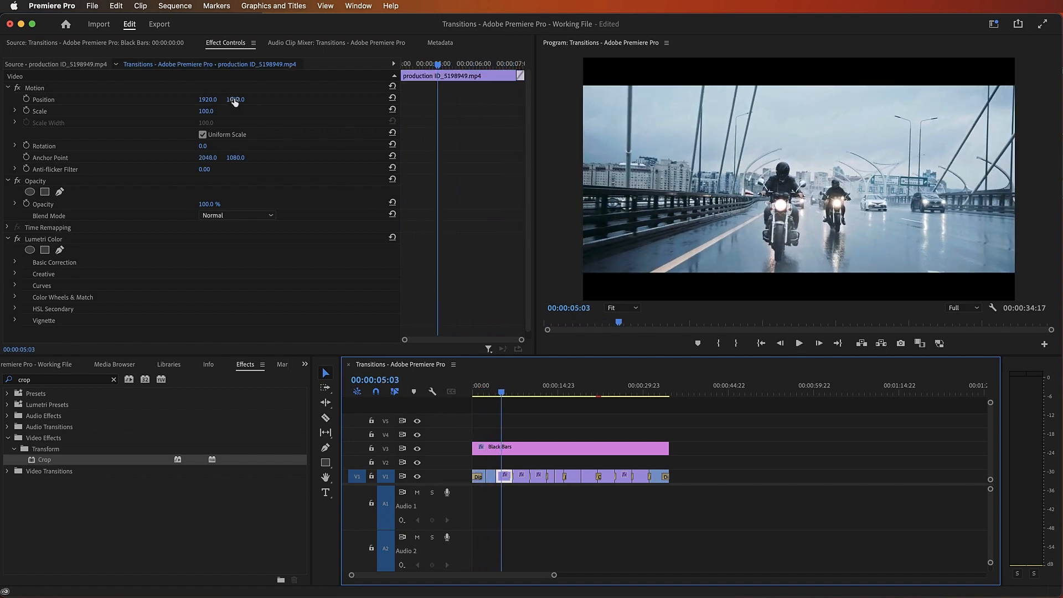
pyautogui.moveTo(235, 101); pyautogui.dragTo(119, 101)
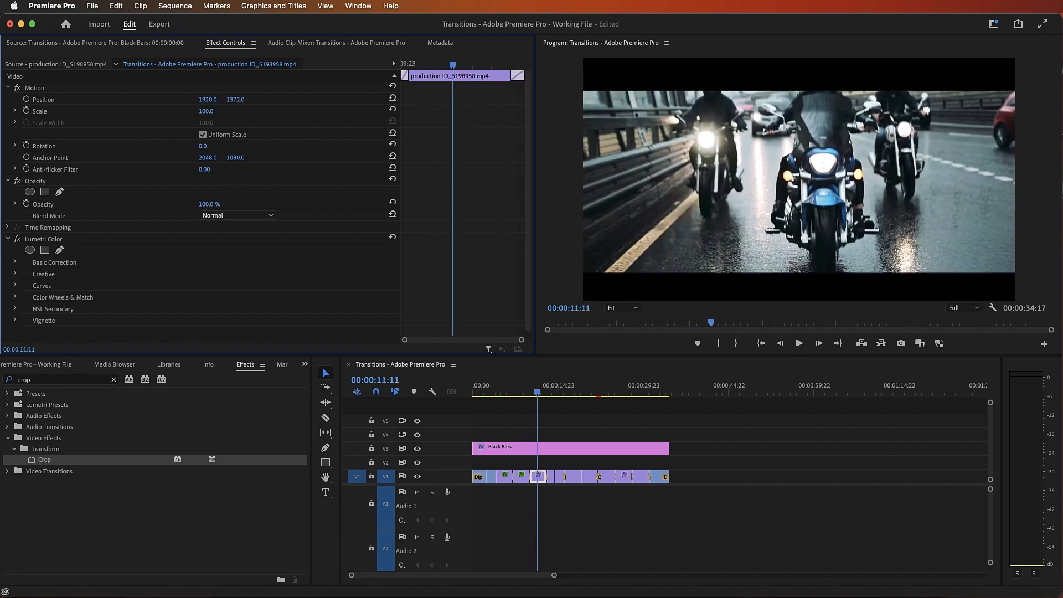
pyautogui.press('space')
pyautogui.press('space')
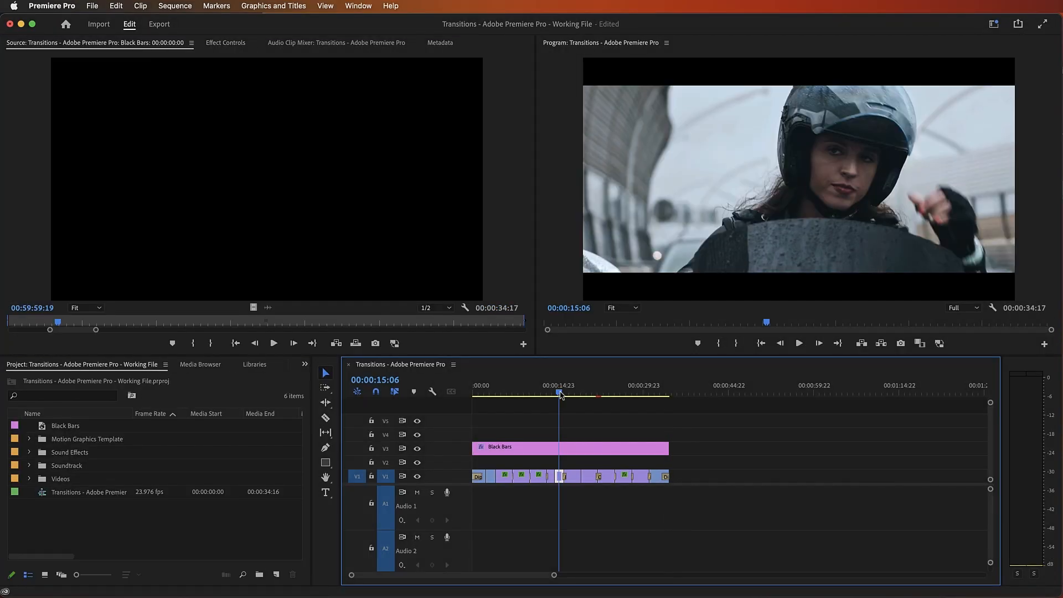
# Step: Show the Lumetri Color controls and apply the SL CLEAN FUJI A NDR creative look to the helmeted rider close-up at 00:00:15:16
pyautogui.moveTo(559, 394); pyautogui.dragTo(563, 392)
pyautogui.click(354, 7)
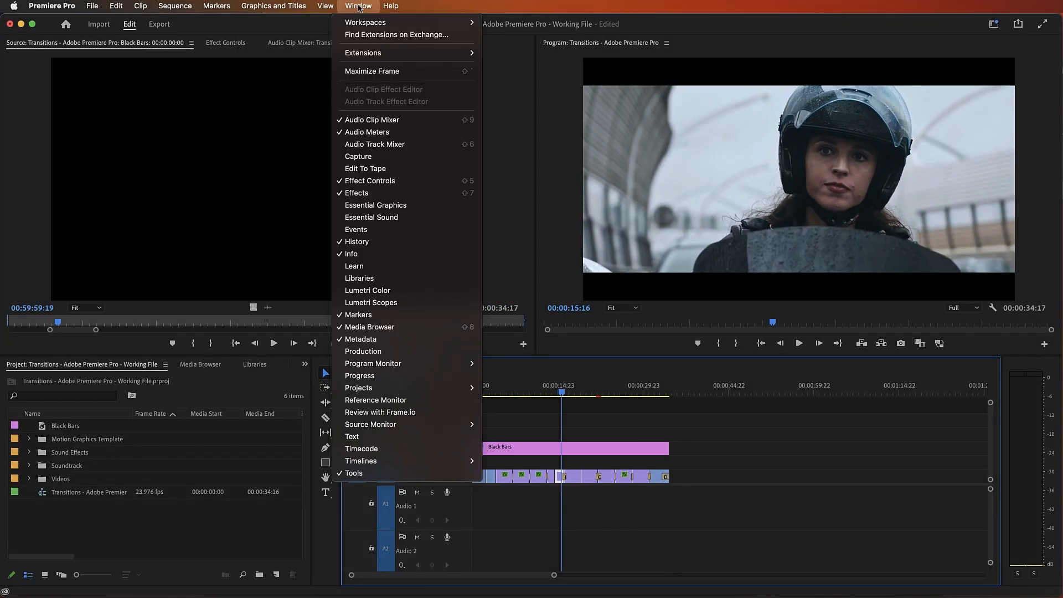
pyautogui.click(368, 291)
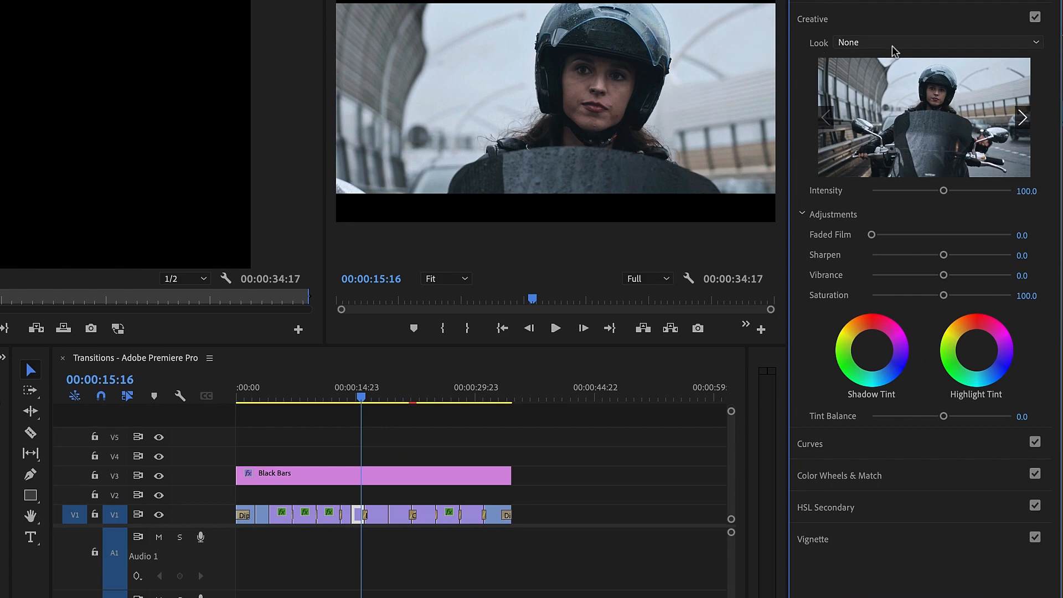
pyautogui.click(892, 46)
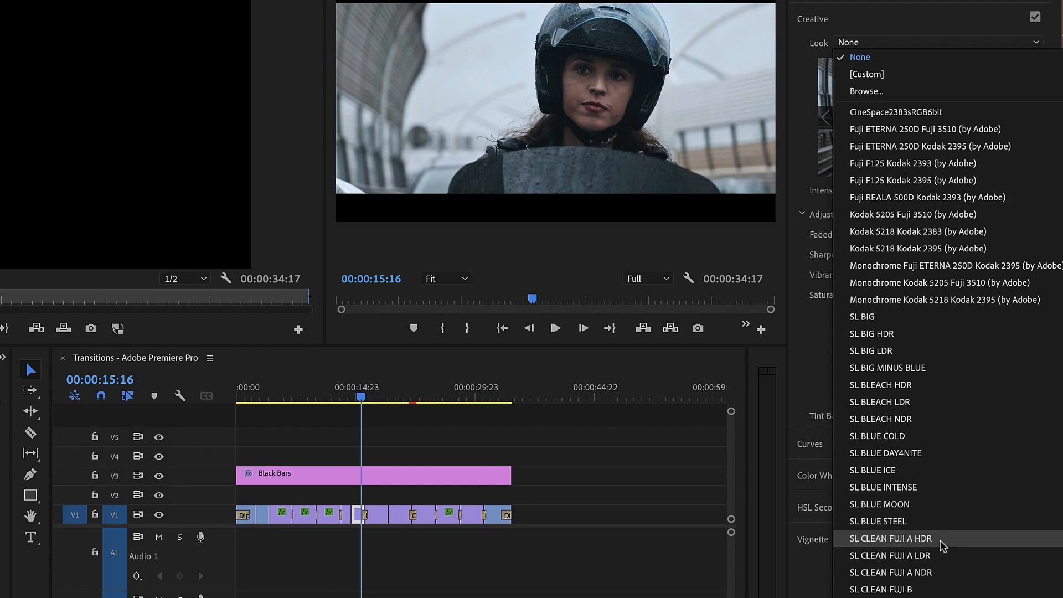
pyautogui.click(933, 575)
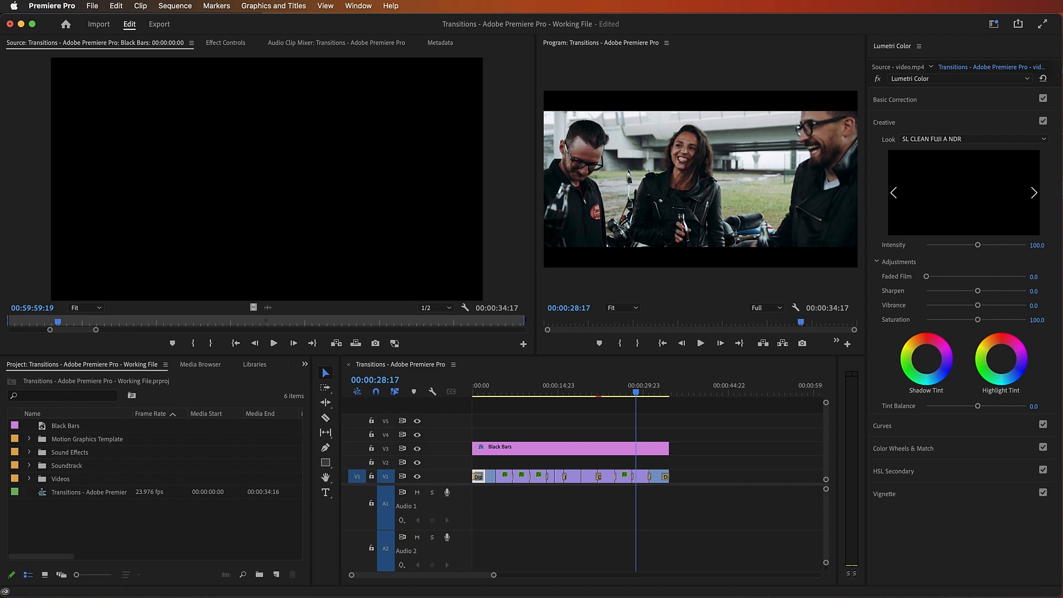
# Step: Add a text title reading "VIDEO TRANSITIONS" over the city aerial shot at 00:00:02:13
pyautogui.moveTo(636, 391); pyautogui.dragTo(468, 399)
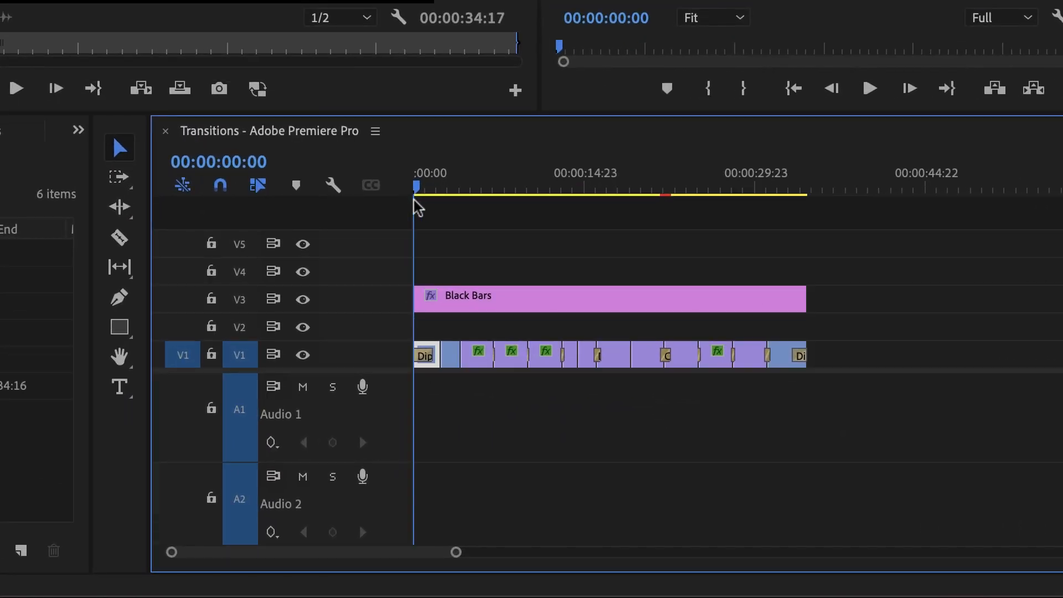
pyautogui.moveTo(416, 207); pyautogui.dragTo(449, 208)
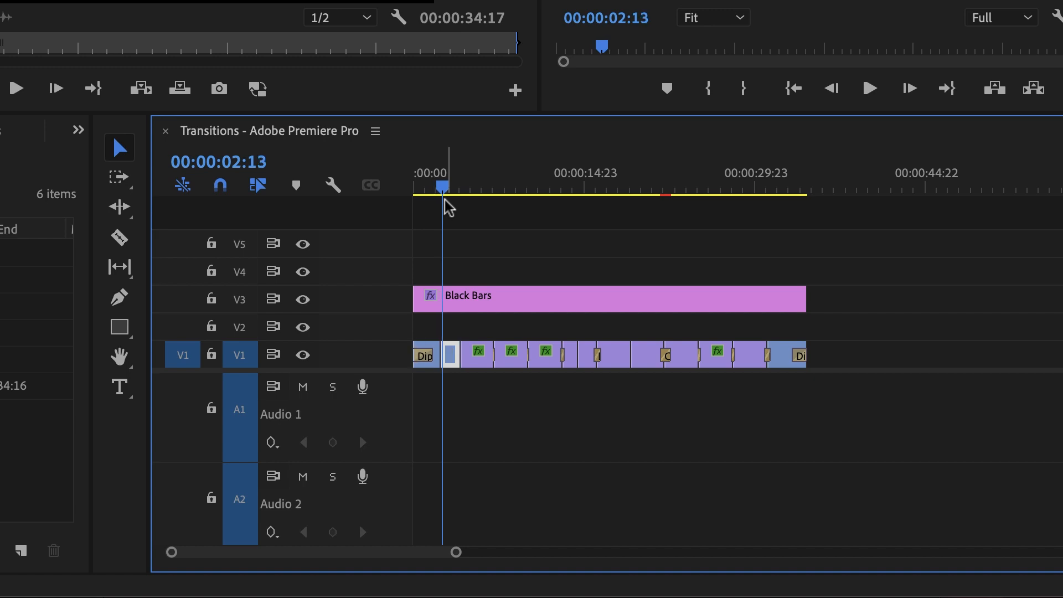
pyautogui.click(119, 387)
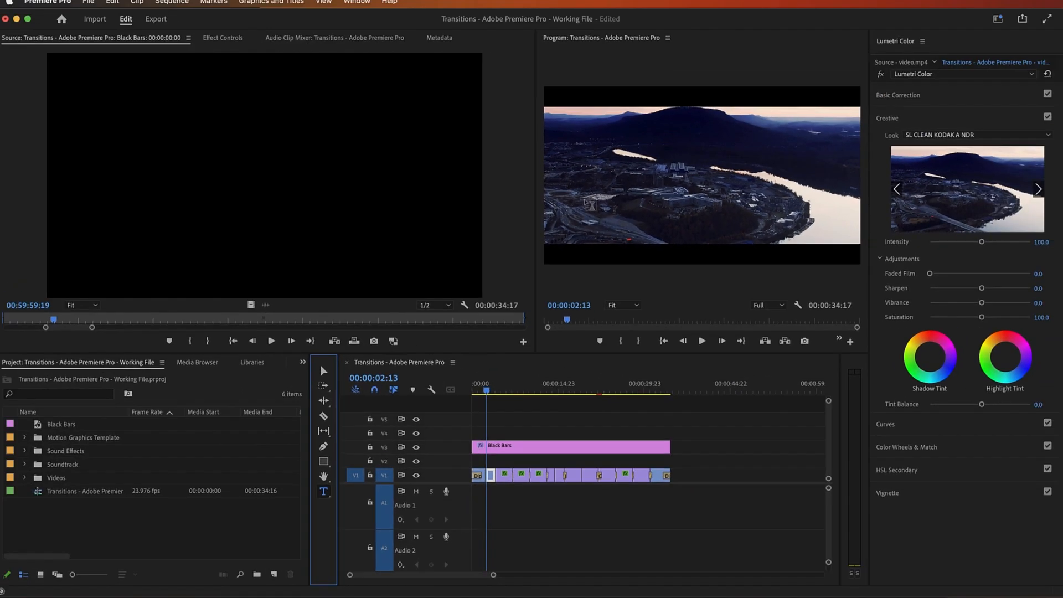
pyautogui.click(618, 174)
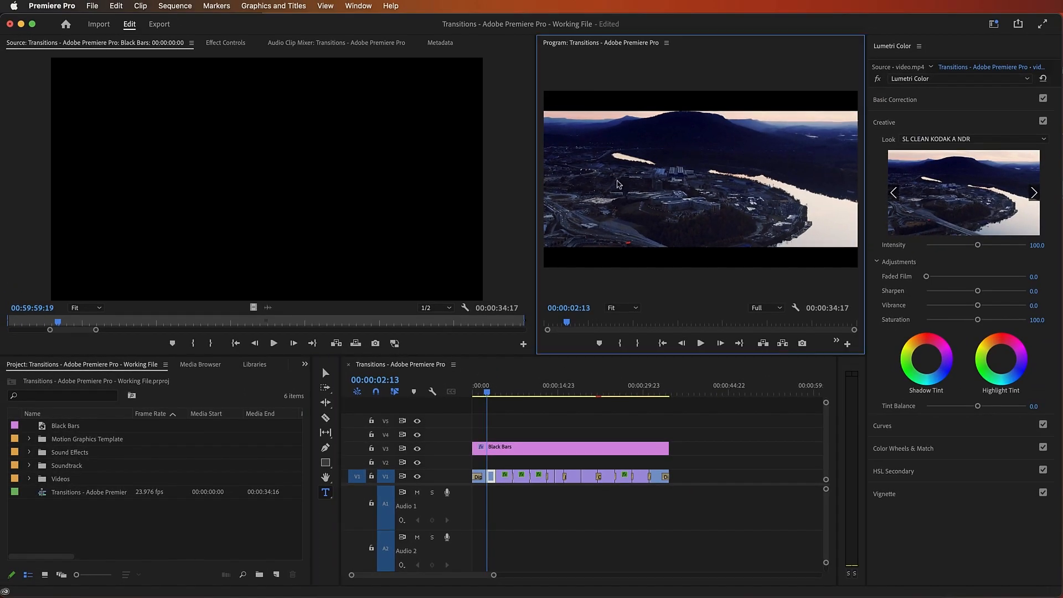
pyautogui.write('VIDEO TRANSITIONS')
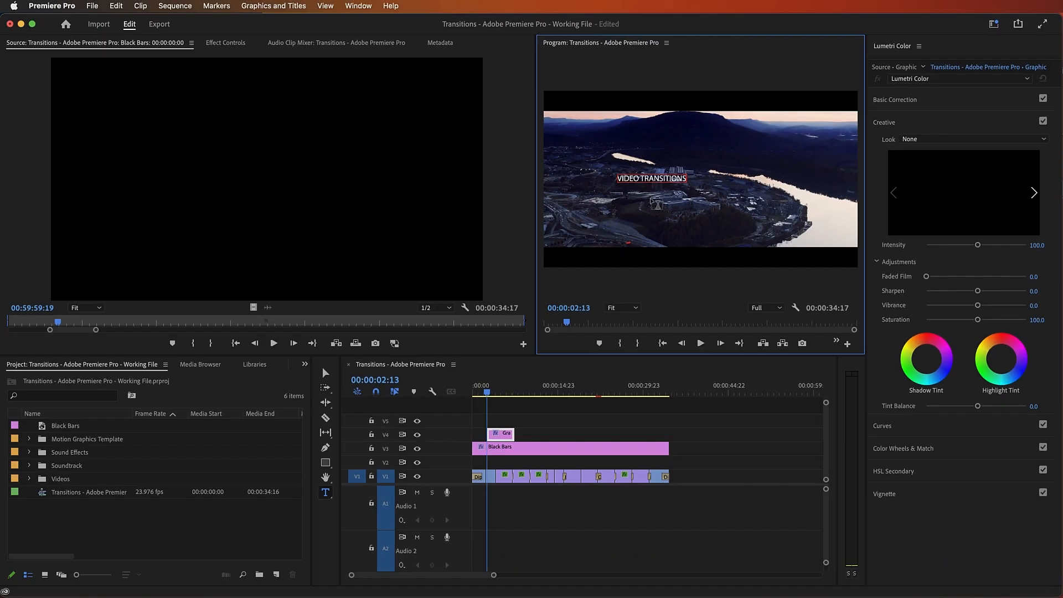
# Step: Trim the title graphic on V4 to end with the second video.mp4 clip and view it at 00:00:03:07
pyautogui.click(326, 372)
pyautogui.moveTo(487, 391); pyautogui.dragTo(494, 434)
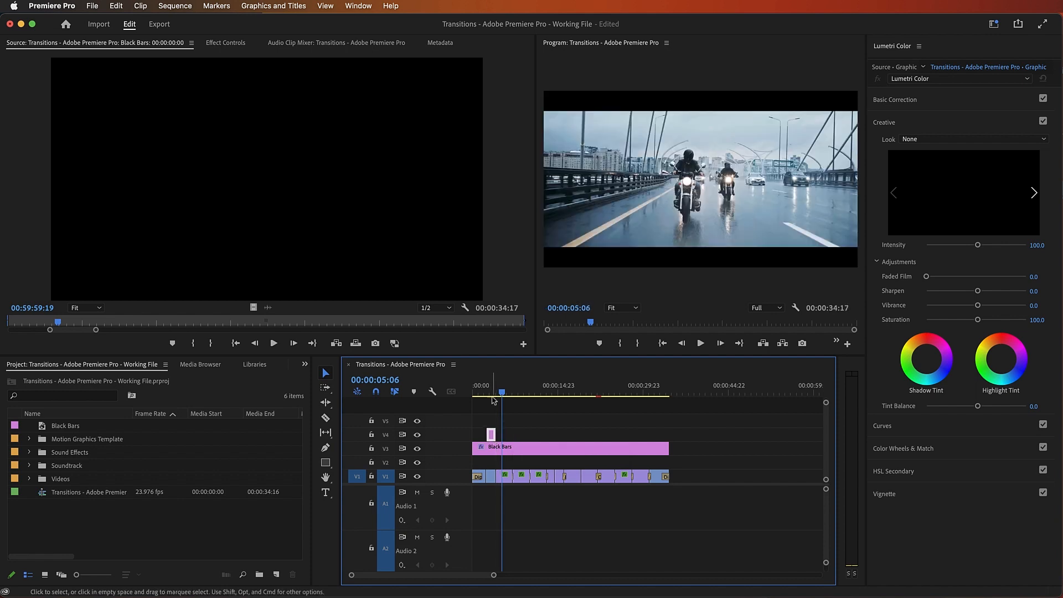
pyautogui.click(492, 392)
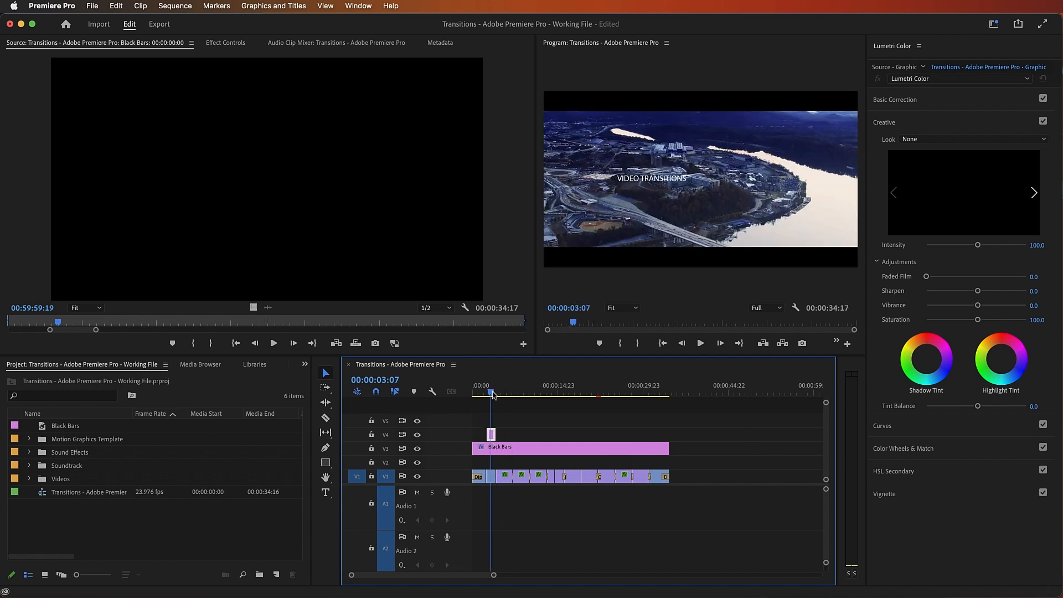
# Step: Select the VIDEO TRANSITIONS text, show its Essential Graphics settings and change the font to Montserrat Light
pyautogui.click(326, 493)
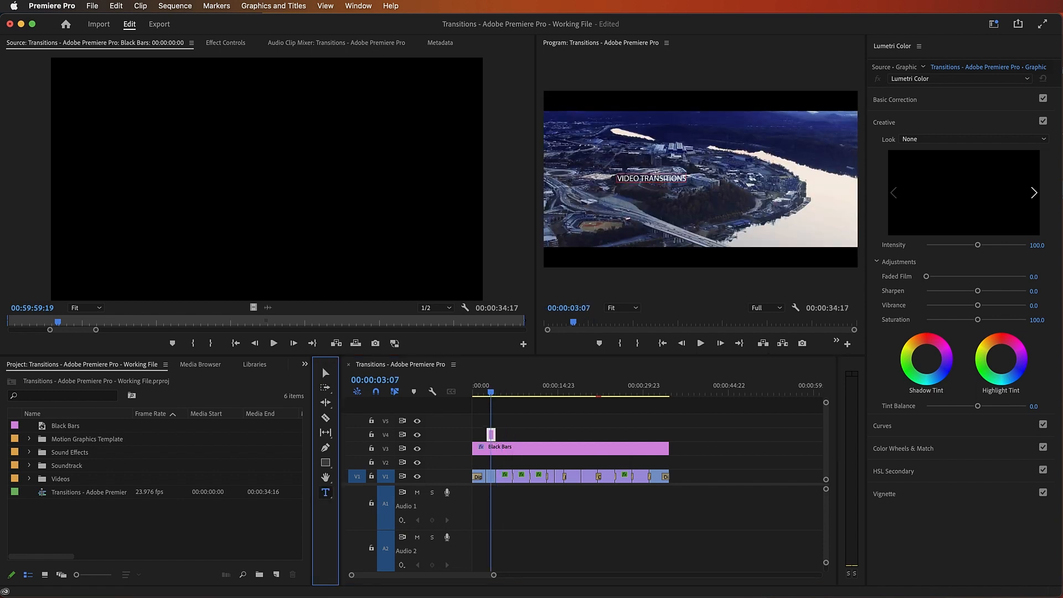
pyautogui.click(654, 175)
pyautogui.click(357, 6)
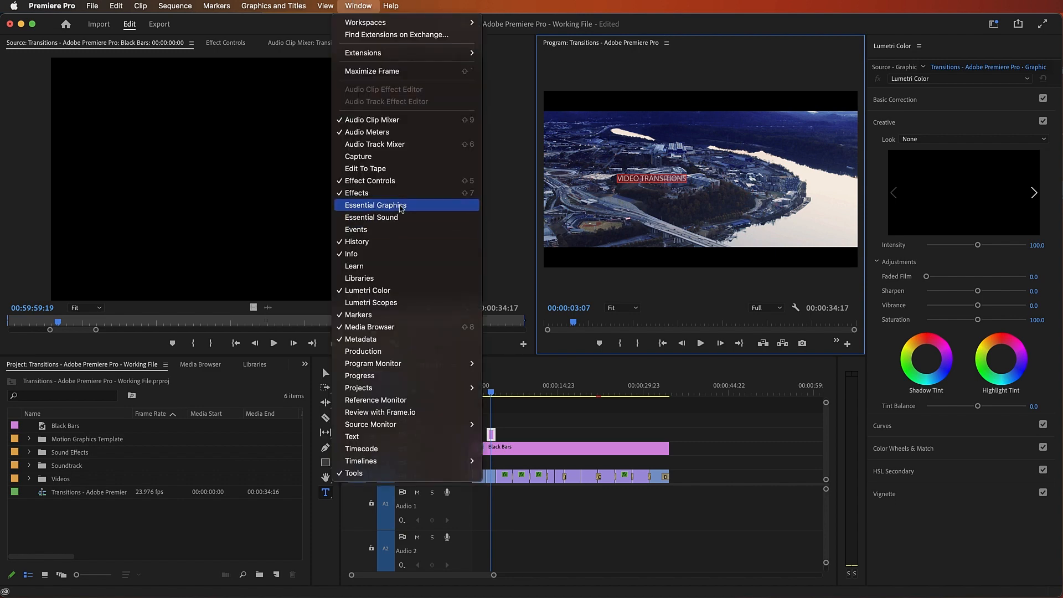
pyautogui.click(375, 205)
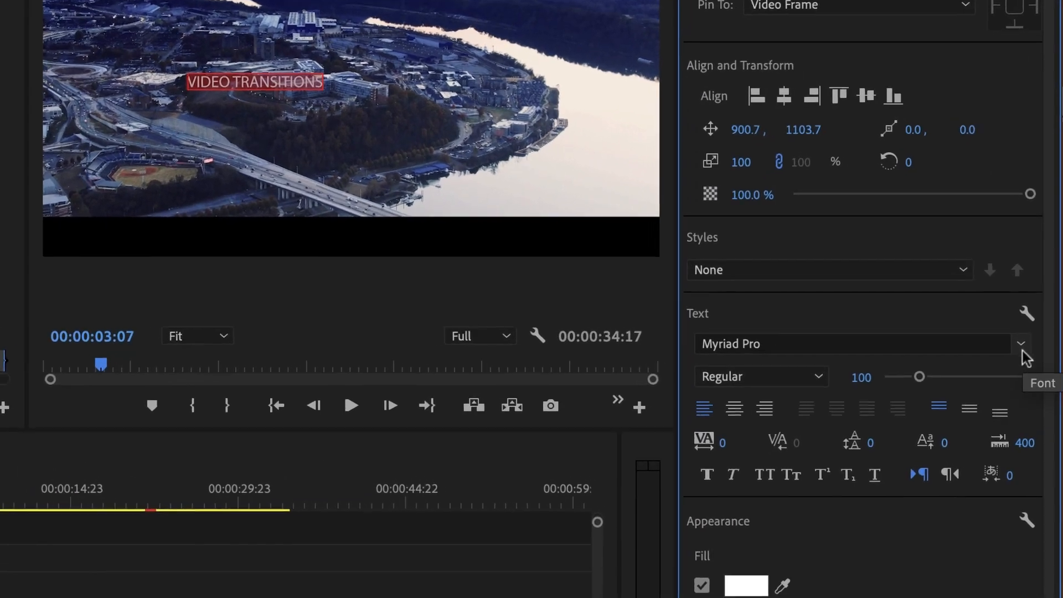
pyautogui.click(1041, 312)
pyautogui.write('MONT')
pyautogui.click(809, 504)
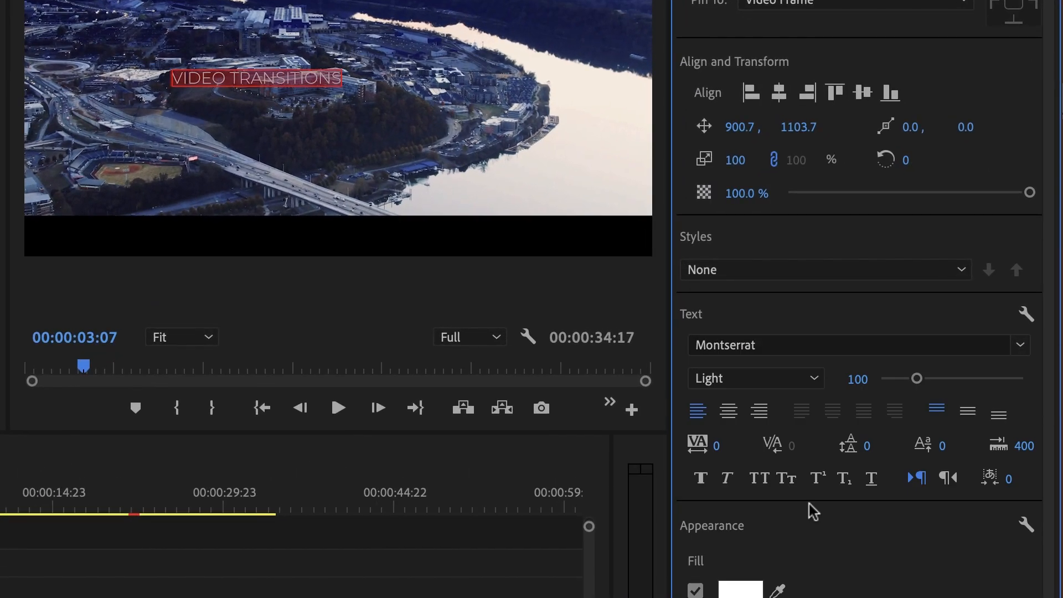
# Step: Set the title's font size to 240, center it horizontally and vertically in the frame, and play from the title
pyautogui.moveTo(916, 379); pyautogui.dragTo(951, 383)
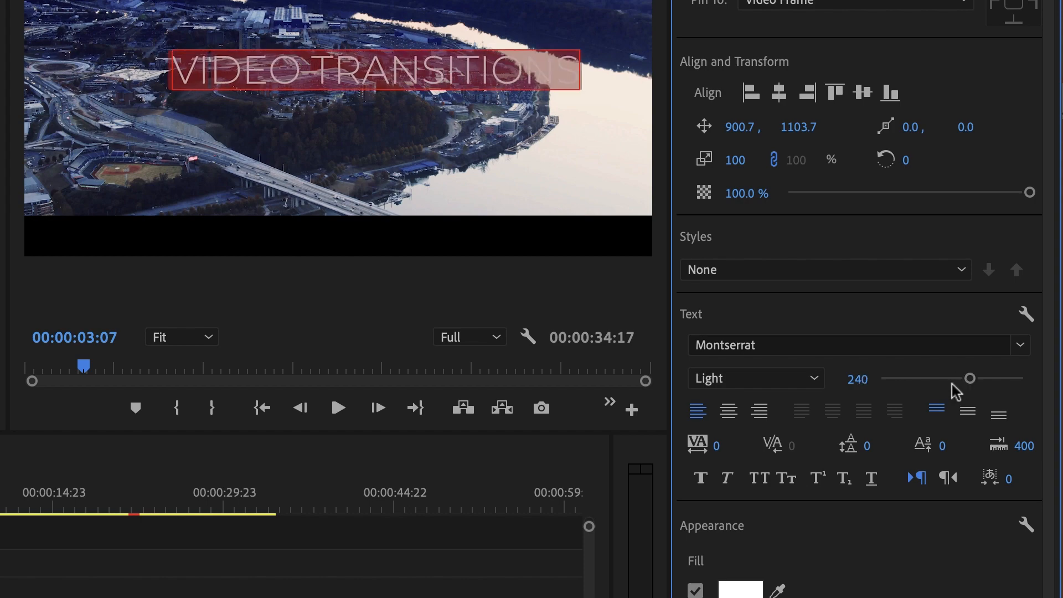
pyautogui.click(778, 93)
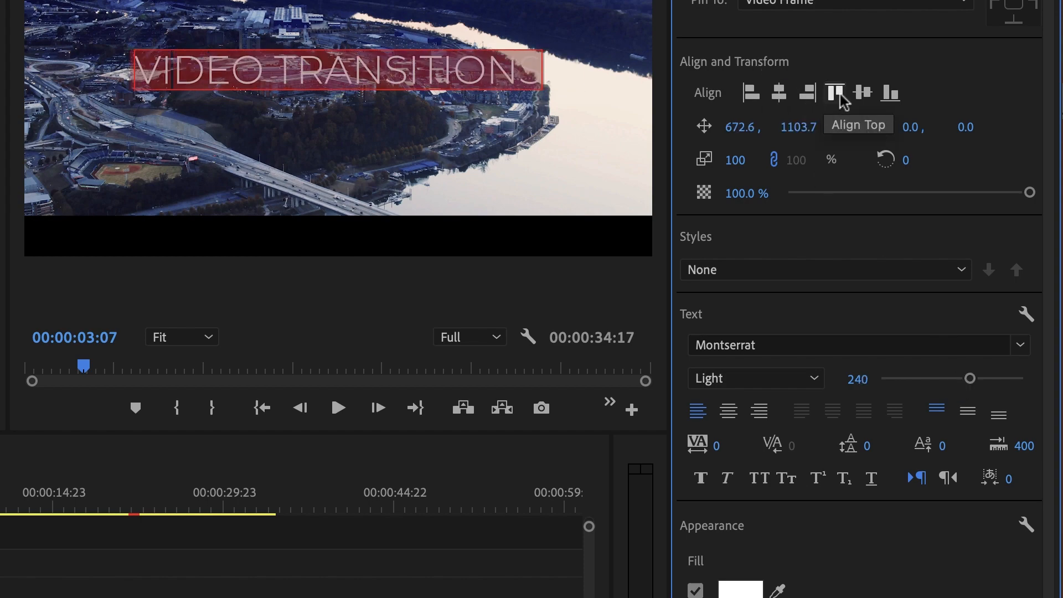
pyautogui.click(862, 93)
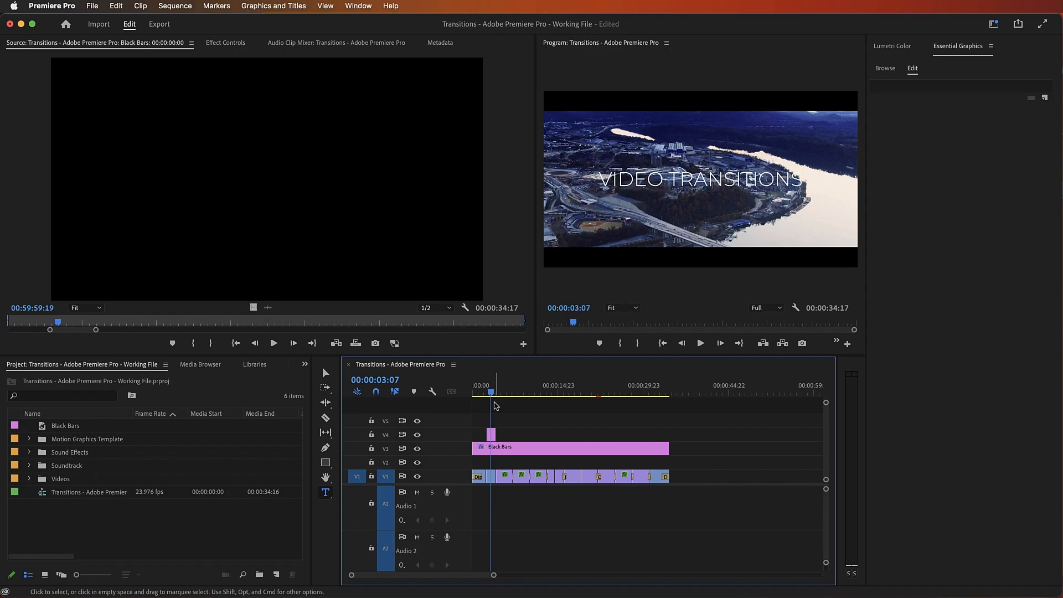
pyautogui.moveTo(491, 391); pyautogui.dragTo(487, 391)
pyautogui.press('space')
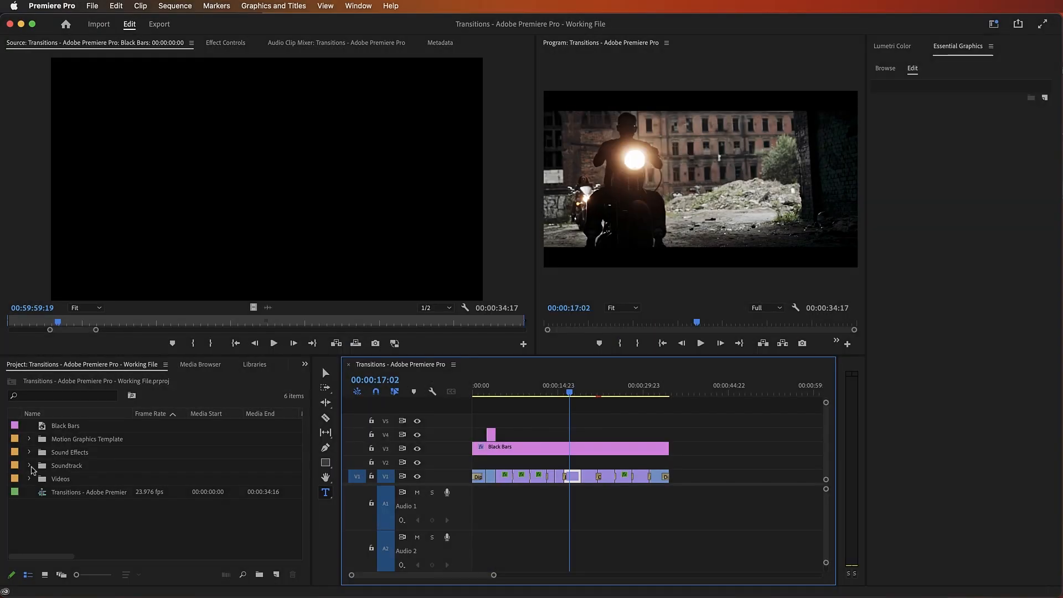
# Step: Place the epic-dramatic-action soundtrack at the start of A1 and trim its end to match the end of the video
pyautogui.click(30, 466)
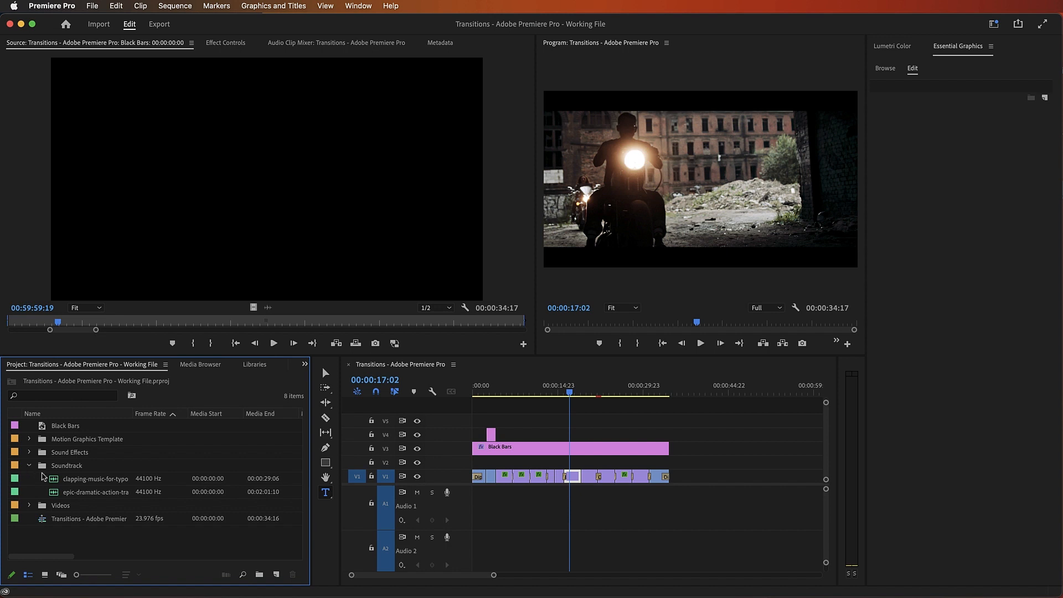
pyautogui.moveTo(112, 500); pyautogui.dragTo(470, 502)
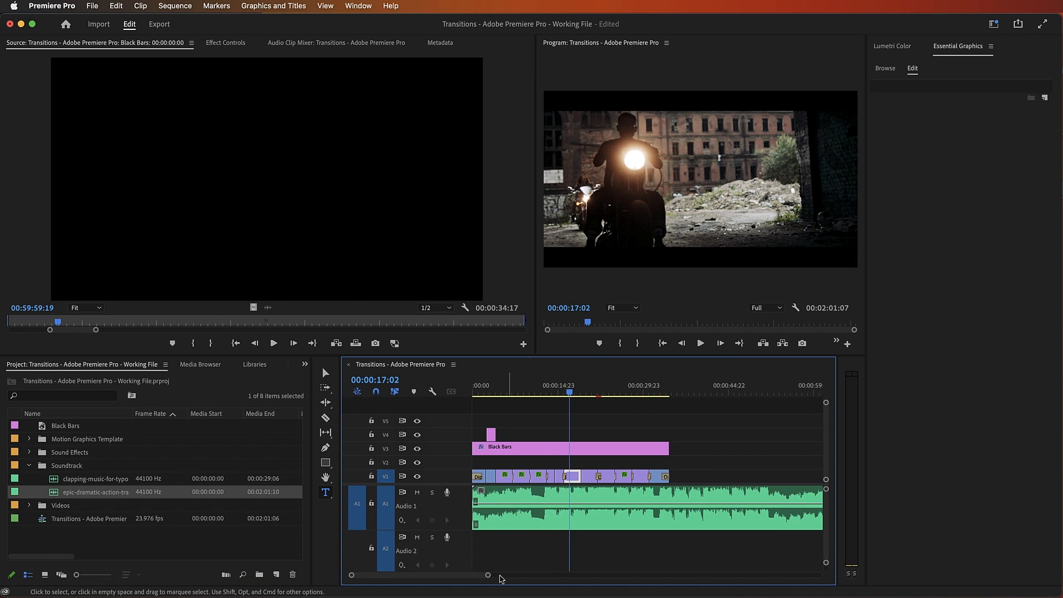
pyautogui.moveTo(487, 575); pyautogui.dragTo(602, 574)
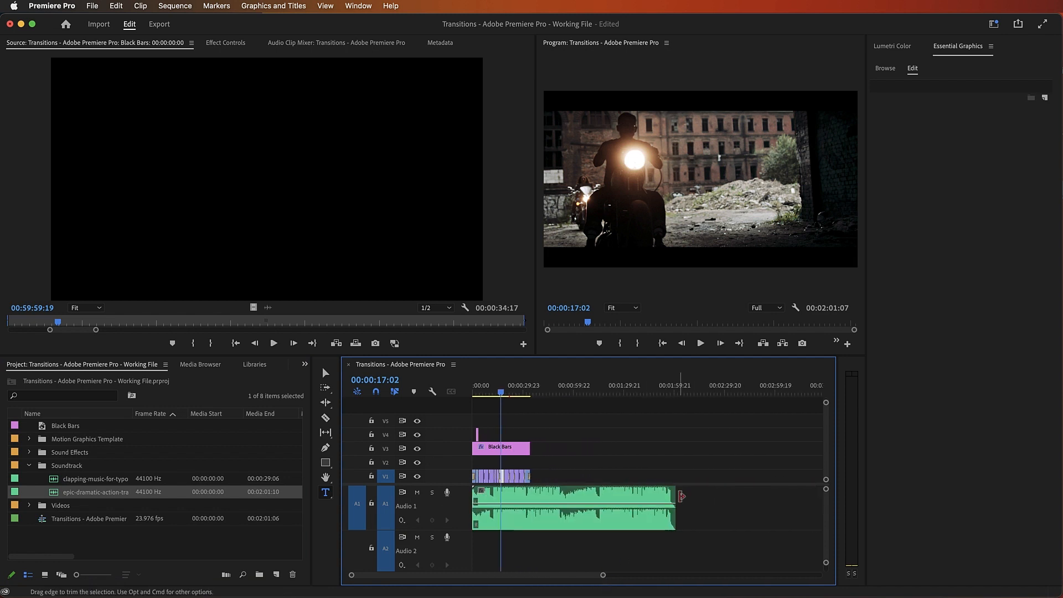
pyautogui.moveTo(674, 496); pyautogui.dragTo(529, 501)
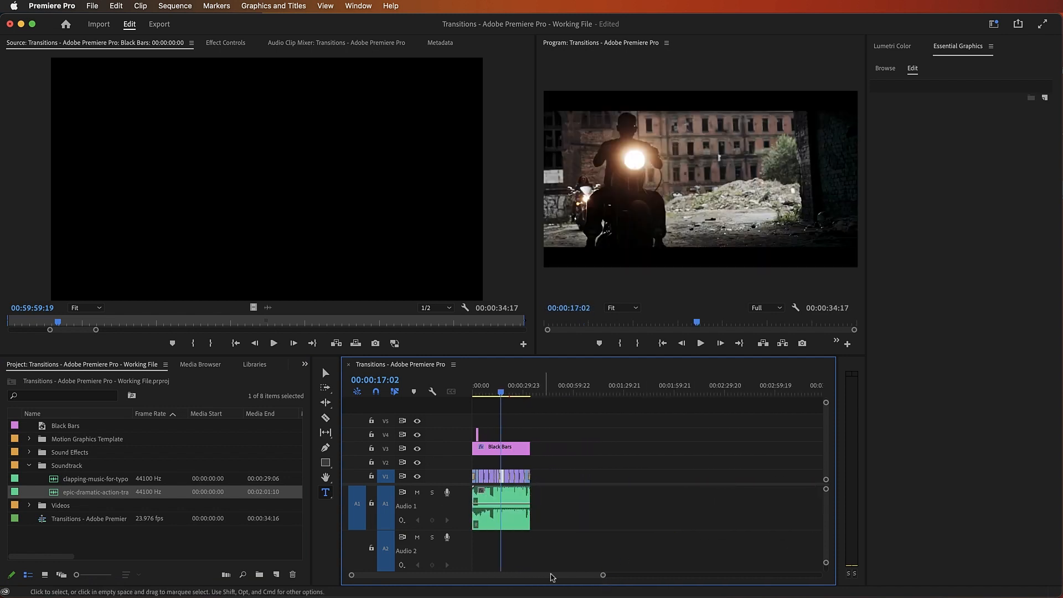
pyautogui.moveTo(604, 578)
pyautogui.mouseDown()
pyautogui.moveTo(679, 583)
pyautogui.moveTo(563, 576)
pyautogui.moveTo(598, 581)
pyautogui.mouseUp()
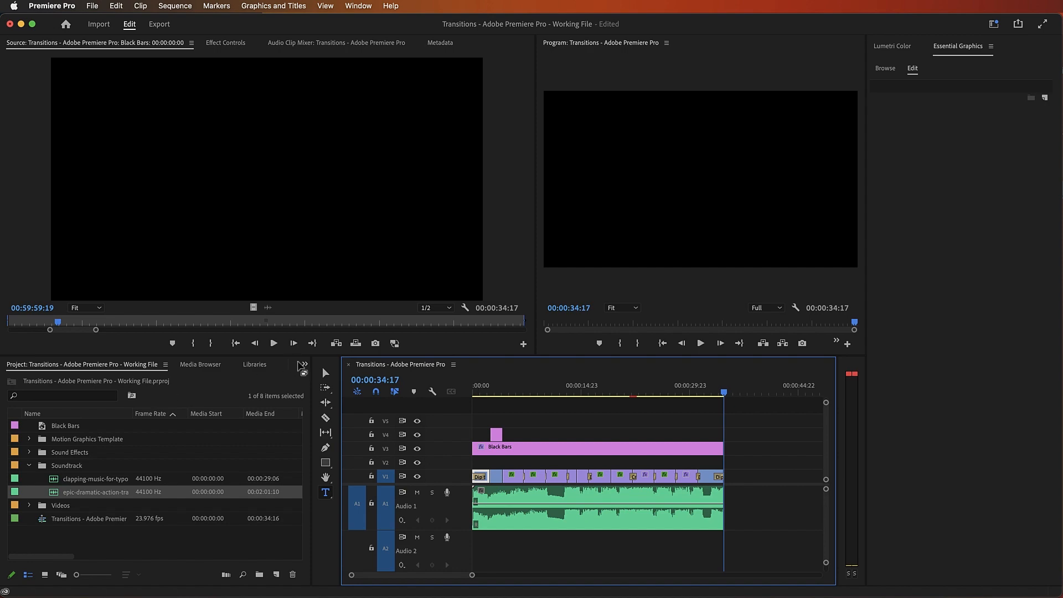
# Step: Search the effects for "const" and apply the Constant Power audio transition to the end of the soundtrack clip
pyautogui.click(304, 364)
pyautogui.click(319, 426)
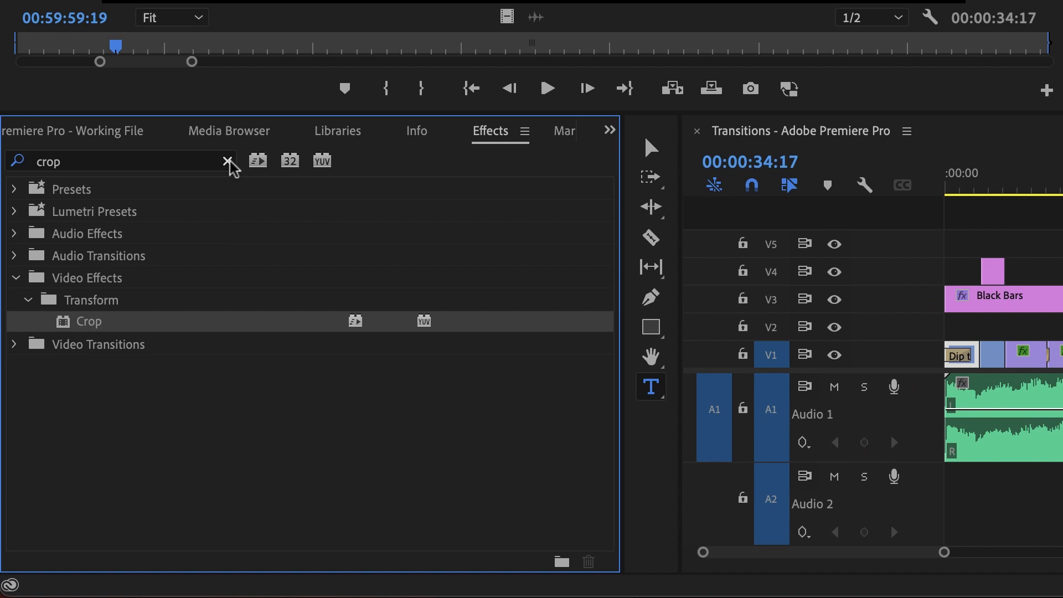
pyautogui.click(228, 161)
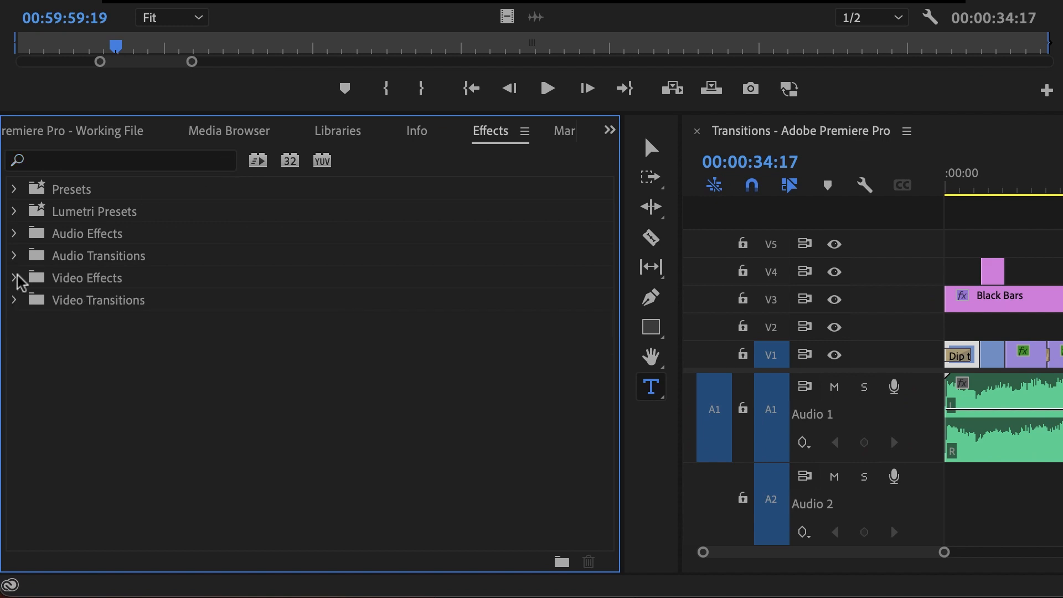
pyautogui.click(109, 161)
pyautogui.write('const')
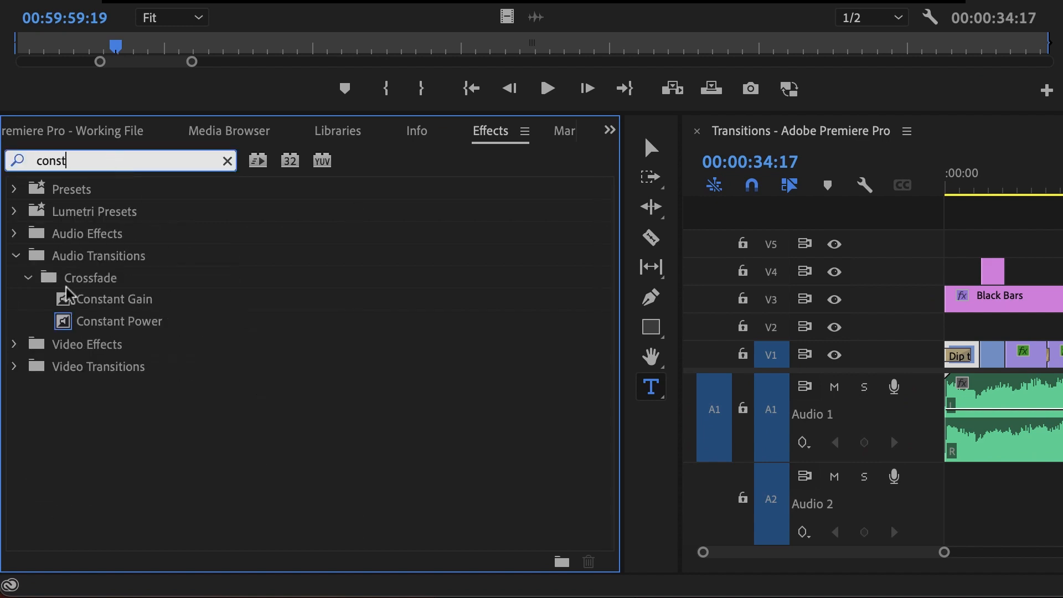
pyautogui.click(89, 323)
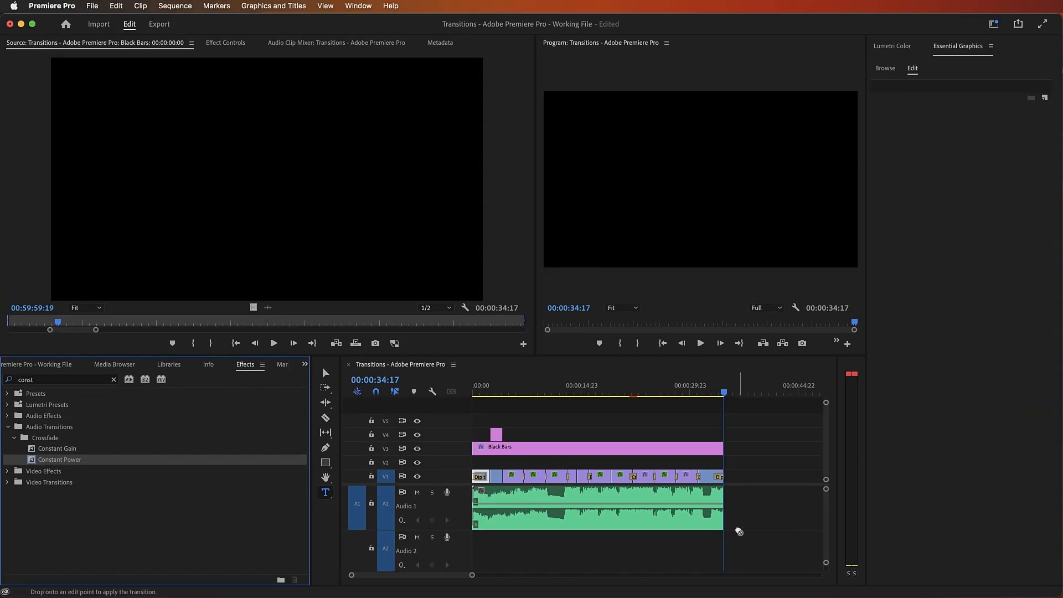
# Step: Lengthen the Constant Power fade to match the Dip to Black transition above it and play the whole sequence
pyautogui.moveTo(472, 575); pyautogui.dragTo(430, 576)
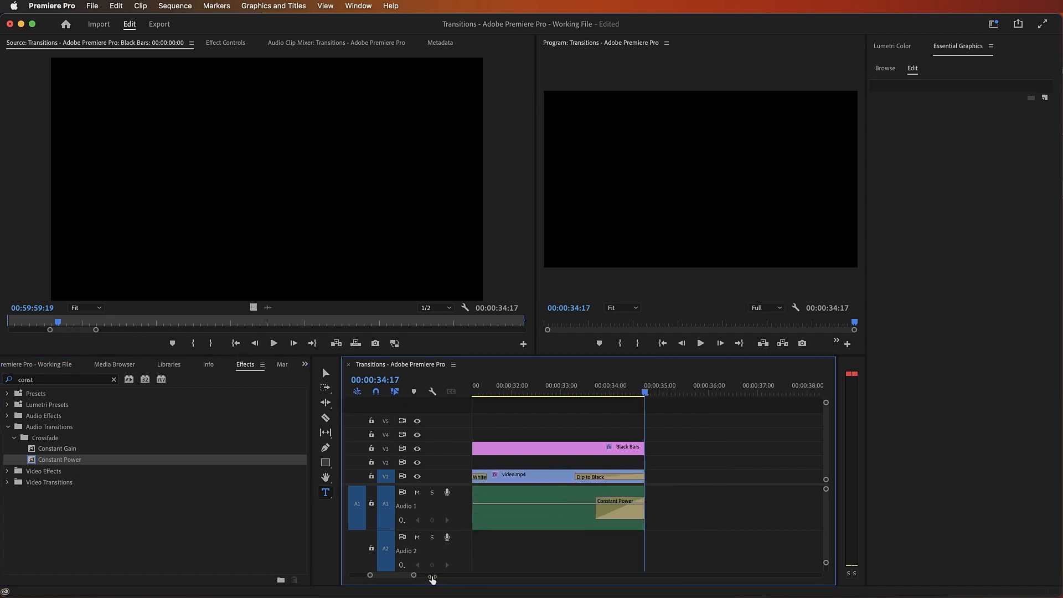
pyautogui.moveTo(601, 510); pyautogui.dragTo(580, 511)
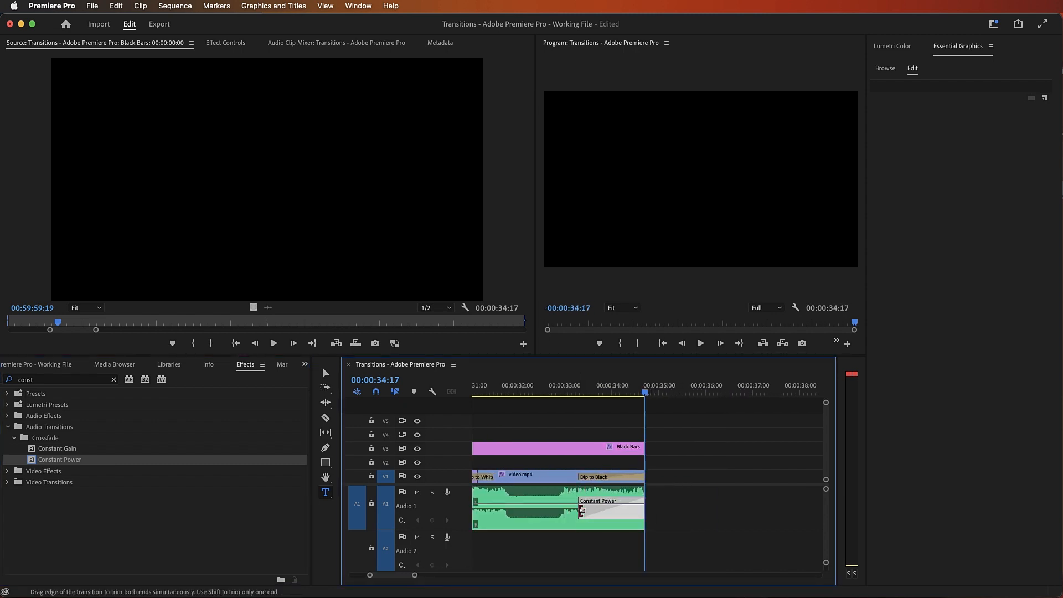
pyautogui.moveTo(414, 575); pyautogui.dragTo(533, 576)
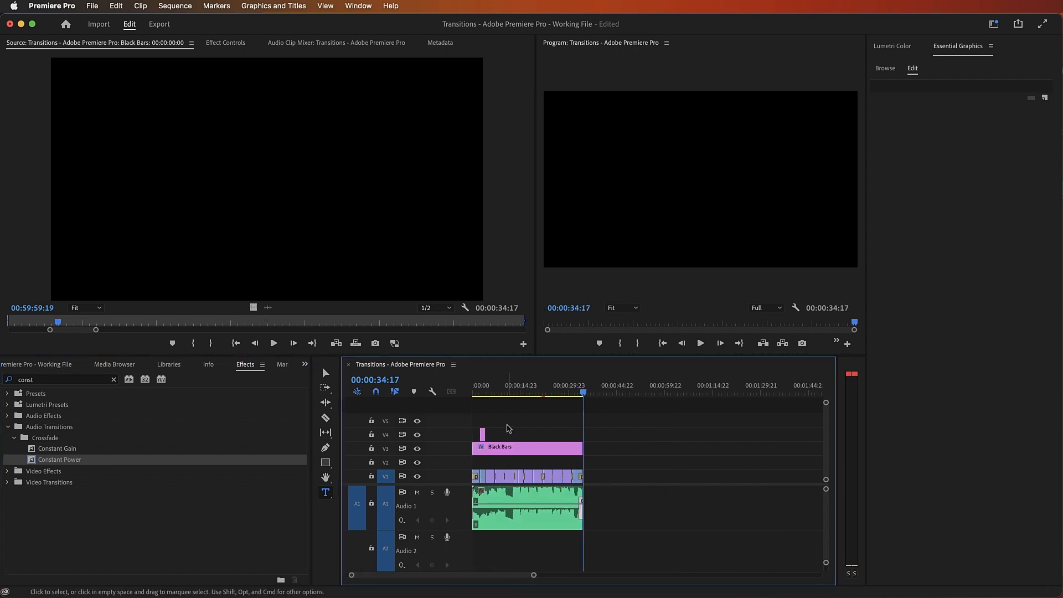
pyautogui.press('Home')
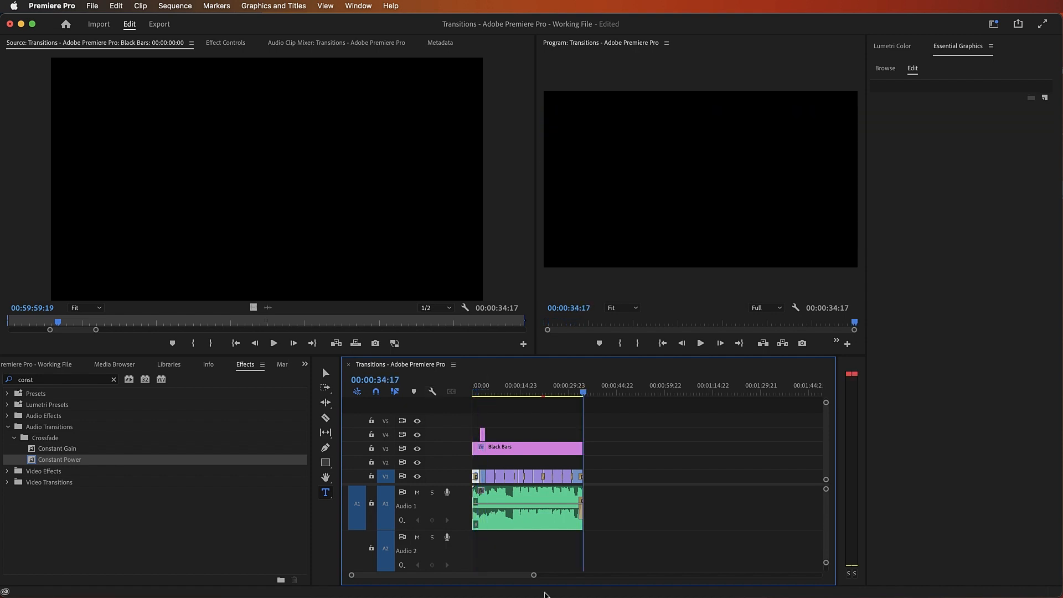
# Step: Shift the soundtrack clip on A1 later so it starts at 00:00:01:17, during the opening Dip to Black
pyautogui.press('=')
pyautogui.press('=')
pyautogui.press('=')
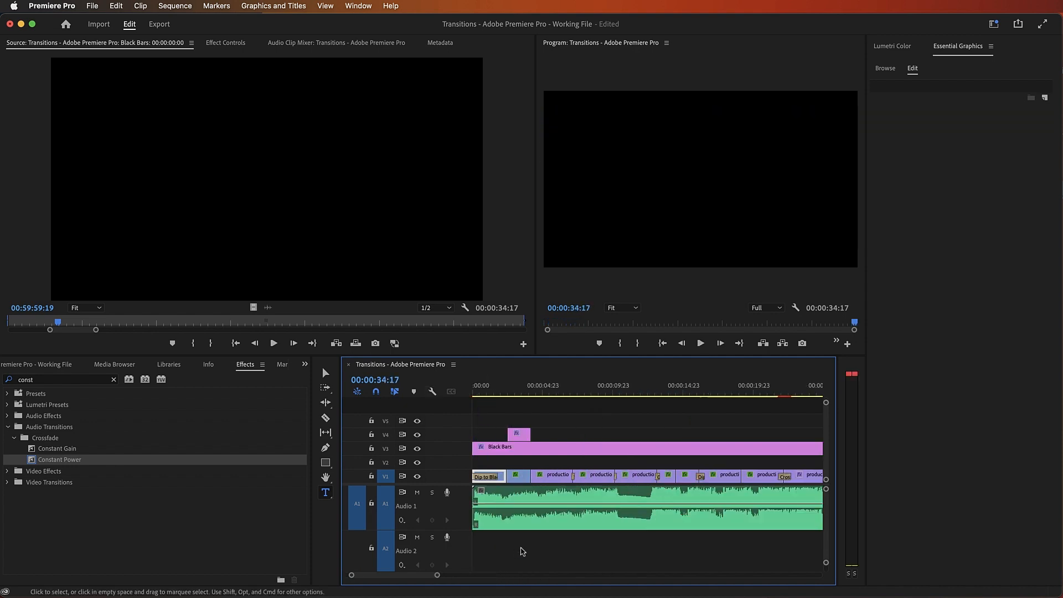
pyautogui.moveTo(482, 393); pyautogui.dragTo(491, 394)
pyautogui.moveTo(509, 513); pyautogui.dragTo(540, 517)
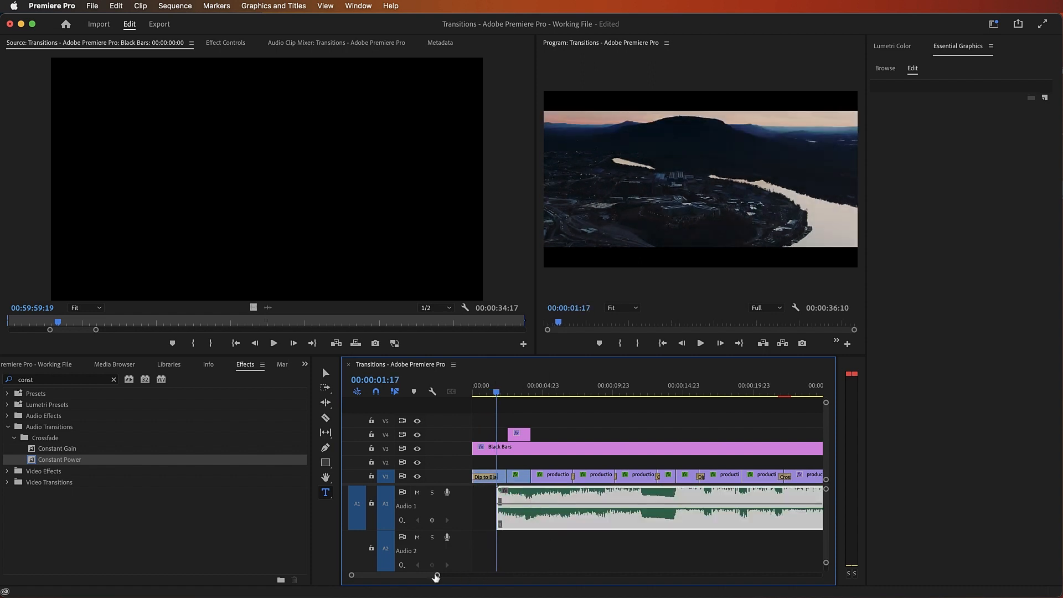
# Step: Cut the soundtrack at the end of the video, 00:00:34:17, and delete the part that extends past it
pyautogui.moveTo(436, 577); pyautogui.dragTo(488, 575)
pyautogui.press('End')
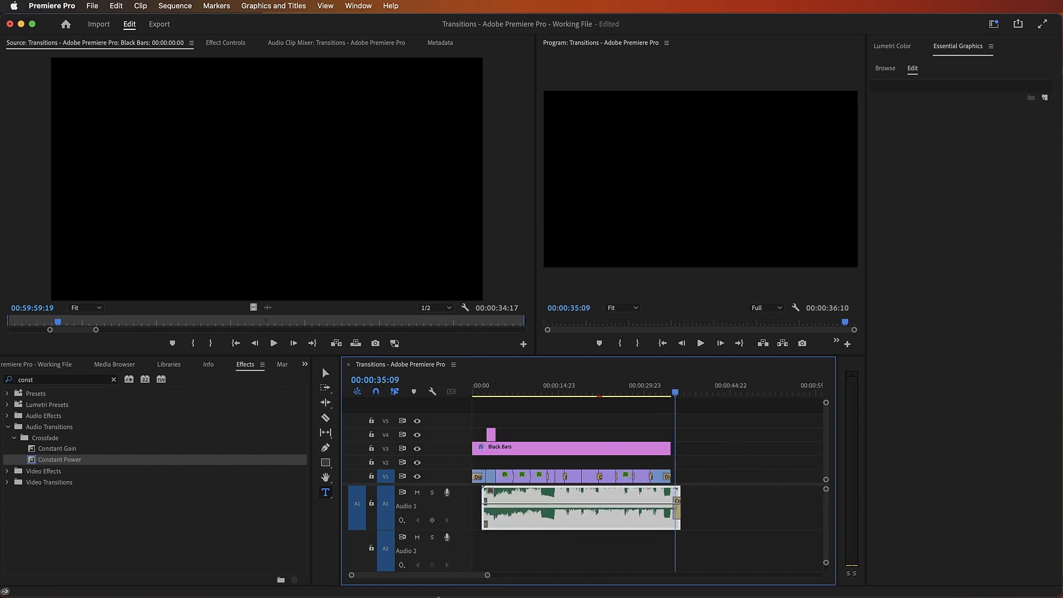
pyautogui.press('=')
pyautogui.press('=')
pyautogui.press('=')
pyautogui.press('=')
pyautogui.click(573, 393)
pyautogui.press('c')
pyautogui.click(574, 522)
pyautogui.press('v')
pyautogui.click(591, 521)
pyautogui.press('Delete')
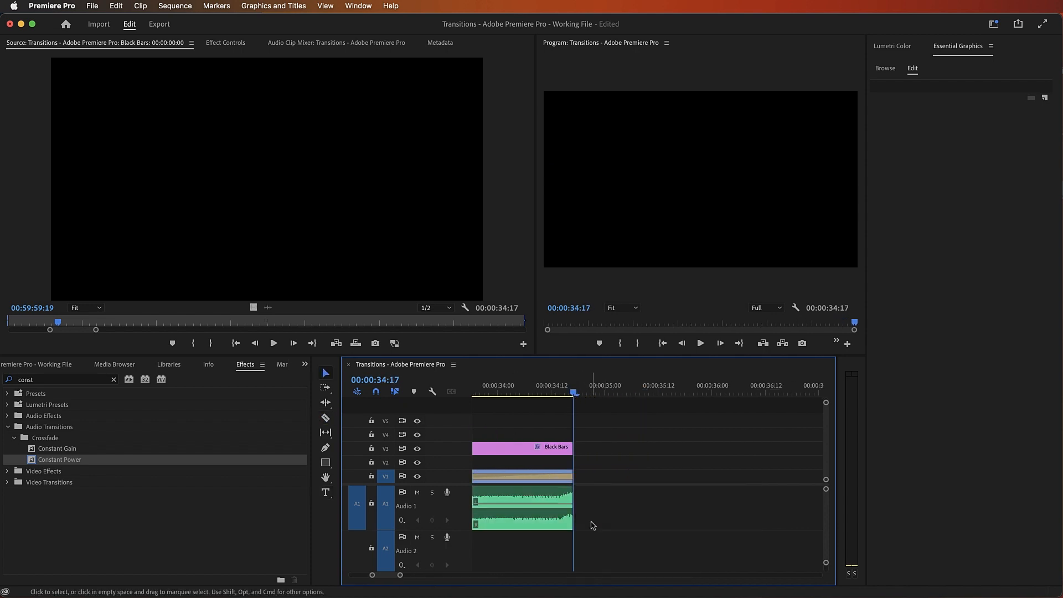
# Step: Apply the Constant Power audio transition to the soundtrack's new end and play the closing seconds
pyautogui.moveTo(220, 462); pyautogui.dragTo(221, 462)
pyautogui.moveTo(552, 526); pyautogui.dragTo(574, 528)
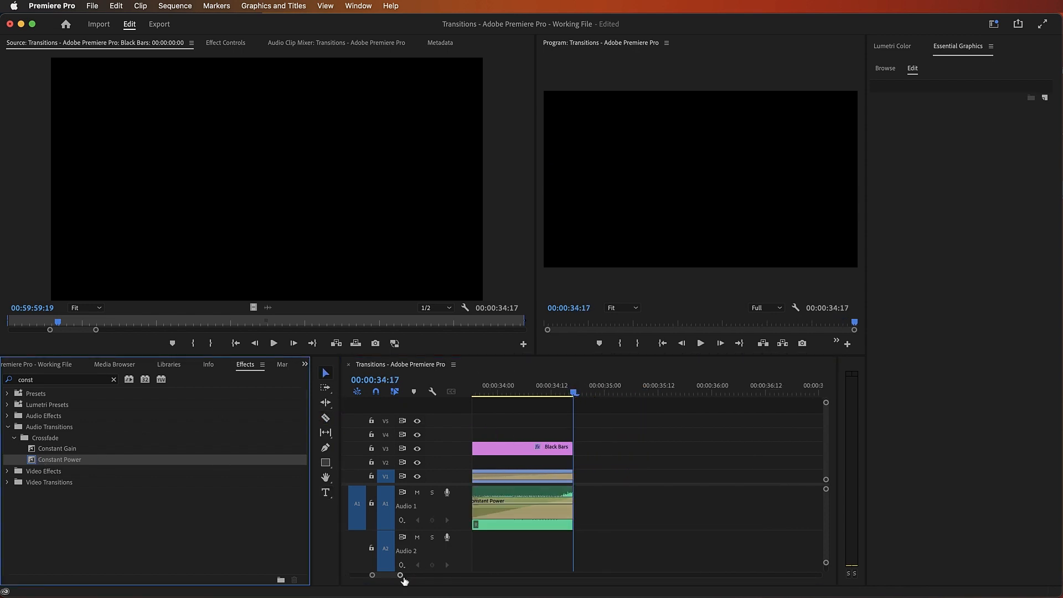
pyautogui.moveTo(401, 576); pyautogui.dragTo(418, 578)
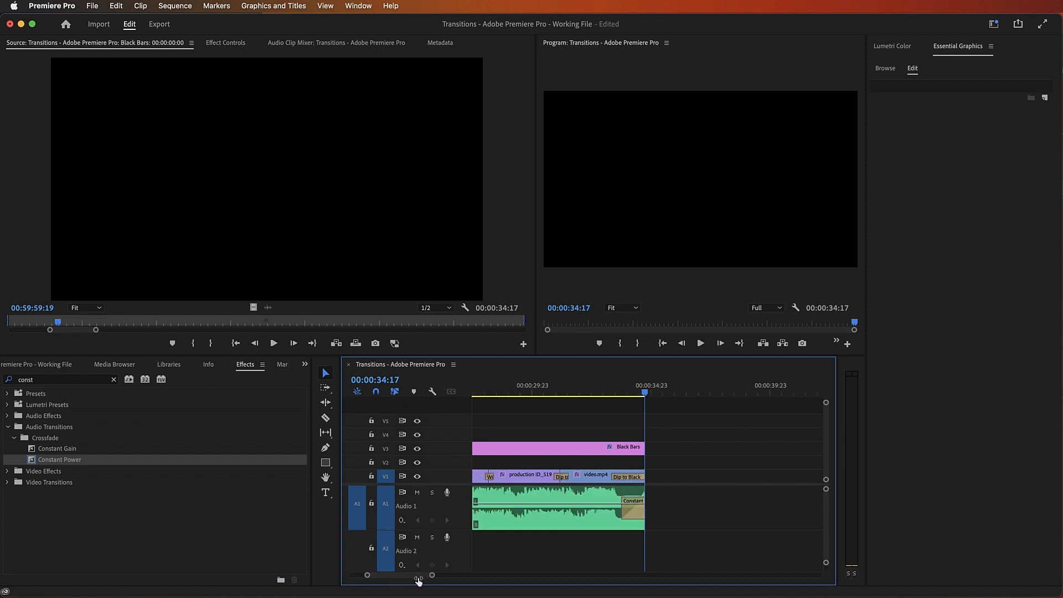
pyautogui.click(599, 390)
pyautogui.press('space')
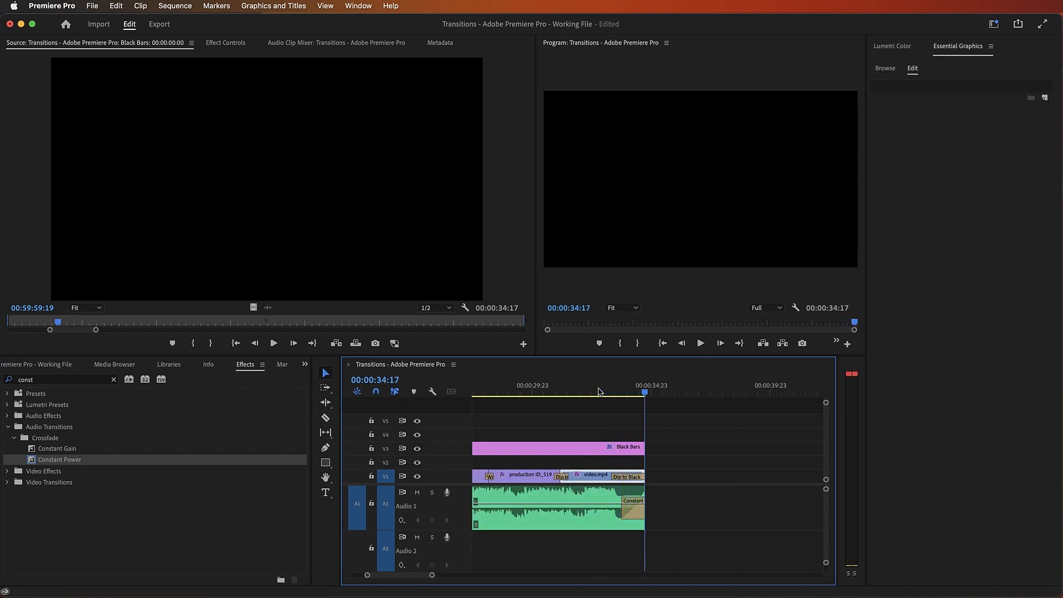
# Step: Review the opening from the start of the sequence and place the playhead on the title clip at 00:00:02:23
pyautogui.moveTo(432, 575); pyautogui.dragTo(519, 575)
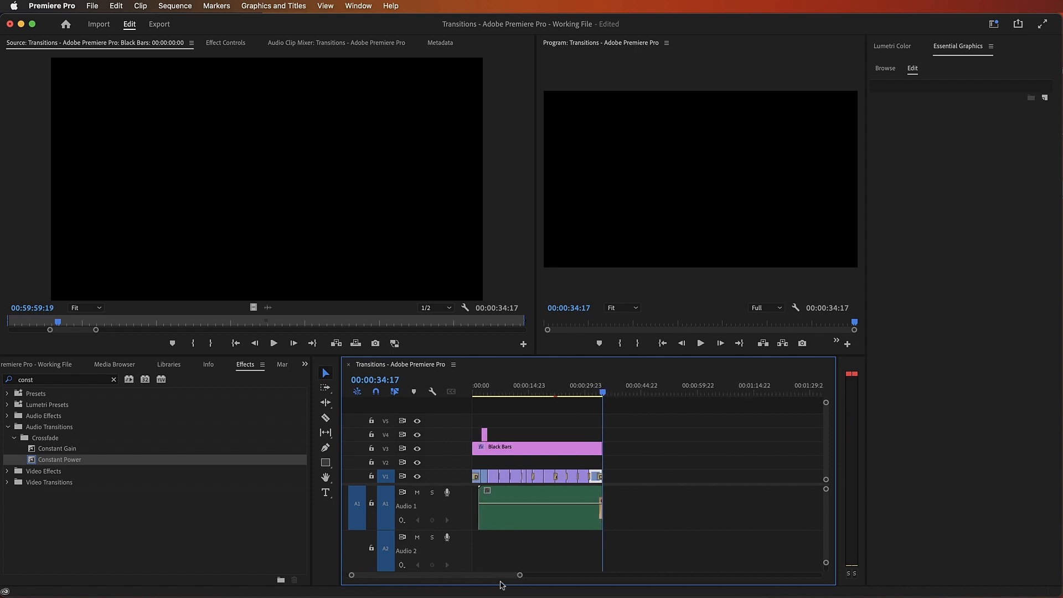
pyautogui.click(474, 393)
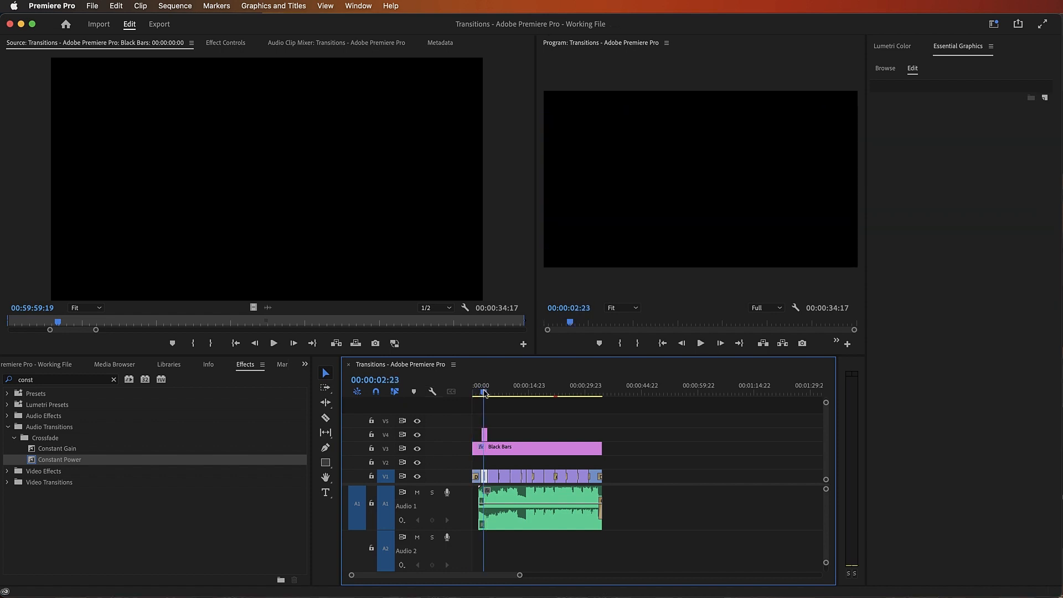
pyautogui.moveTo(519, 574); pyautogui.dragTo(394, 575)
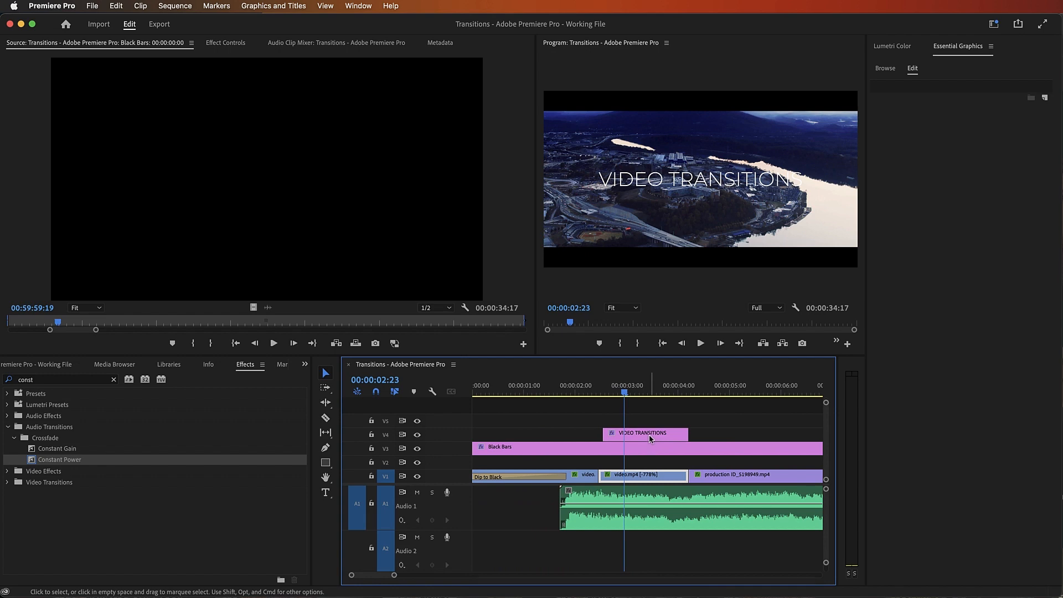